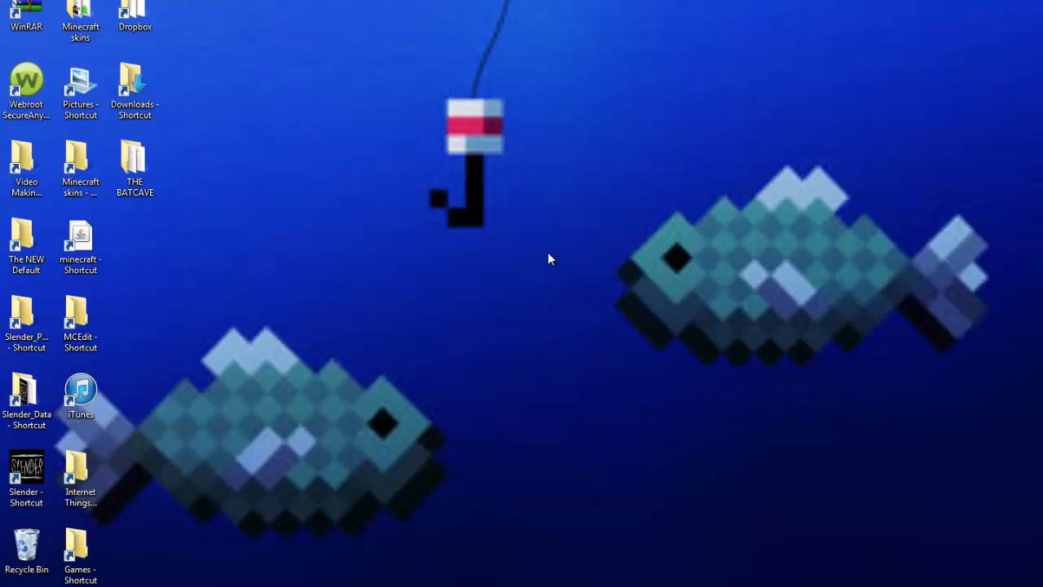
right_click(549, 253)
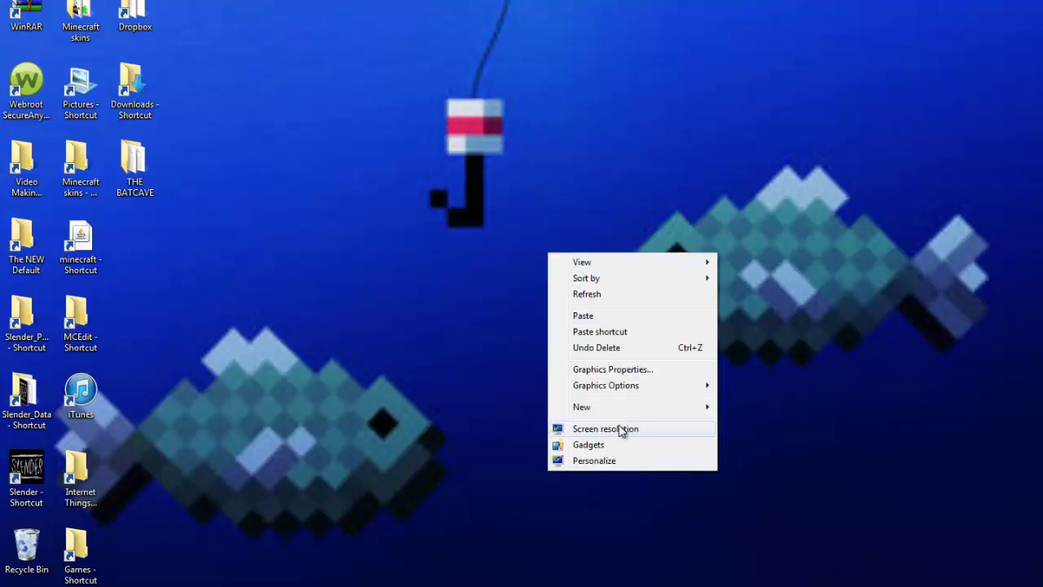
left_click(363, 340)
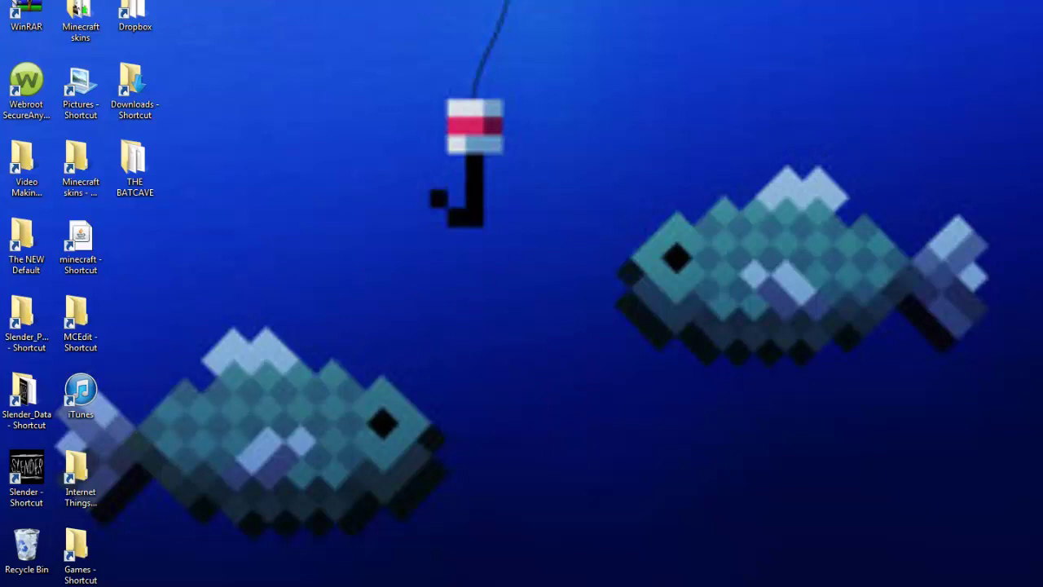
left_click_drag(154, 2, 1042, 586)
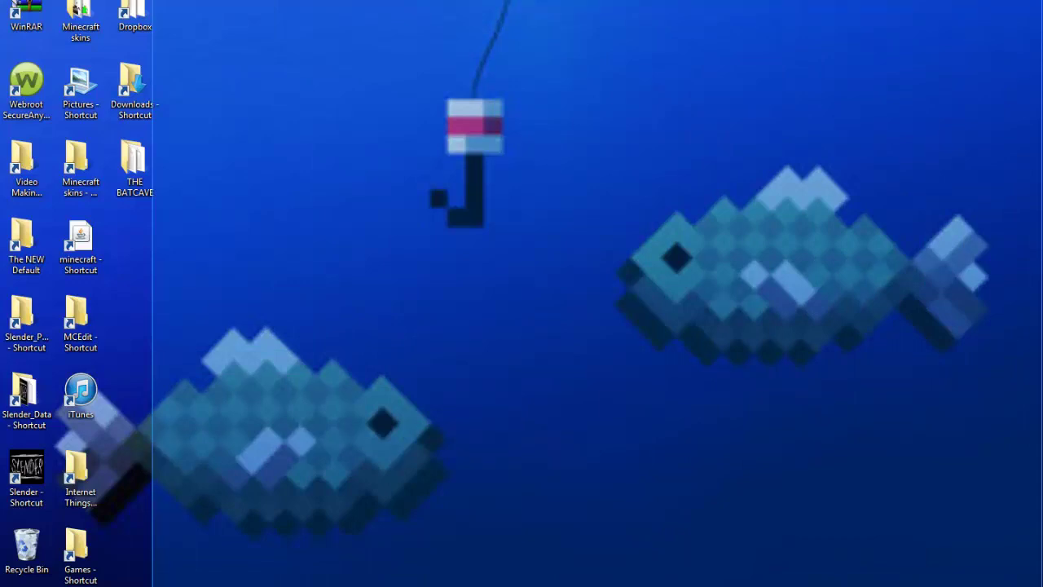
left_click_drag(1042, 586, 1042, 586)
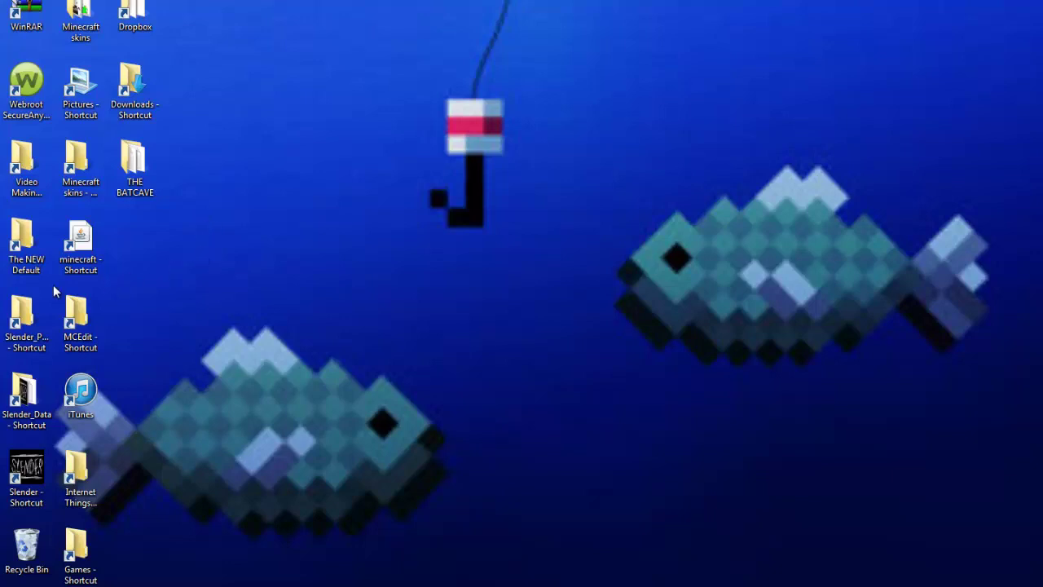
- Create a new folder on the desktop named LAYS ORIGINAL
right_click(376, 208)
mouse_move(433, 372)
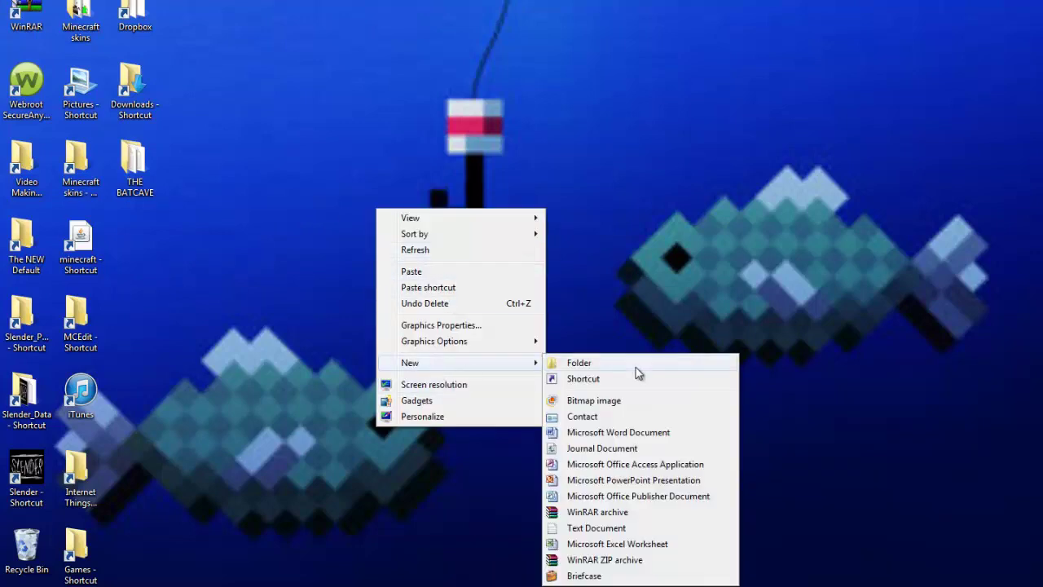
left_click(632, 364)
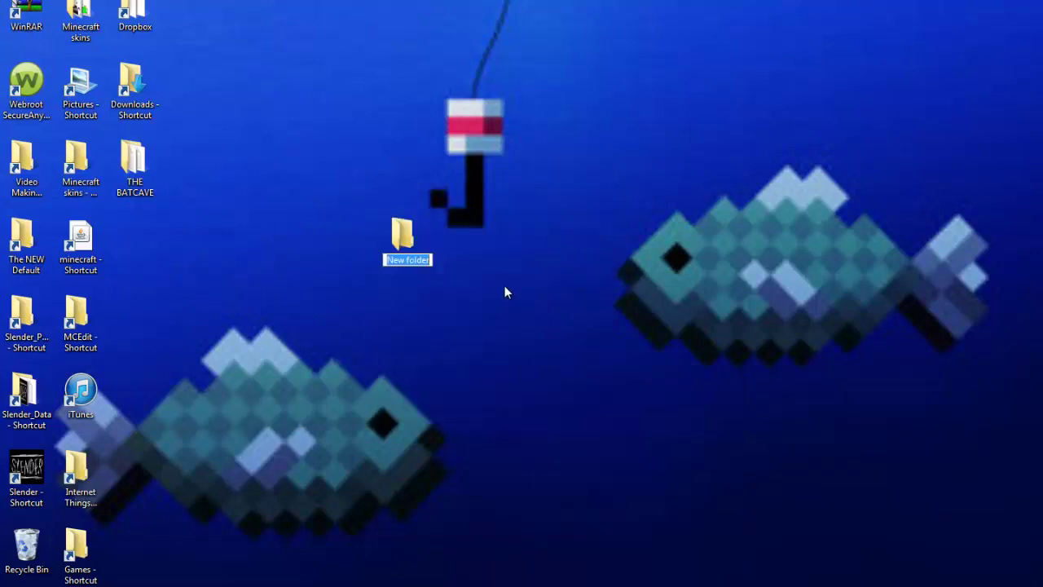
key("BackSpace")
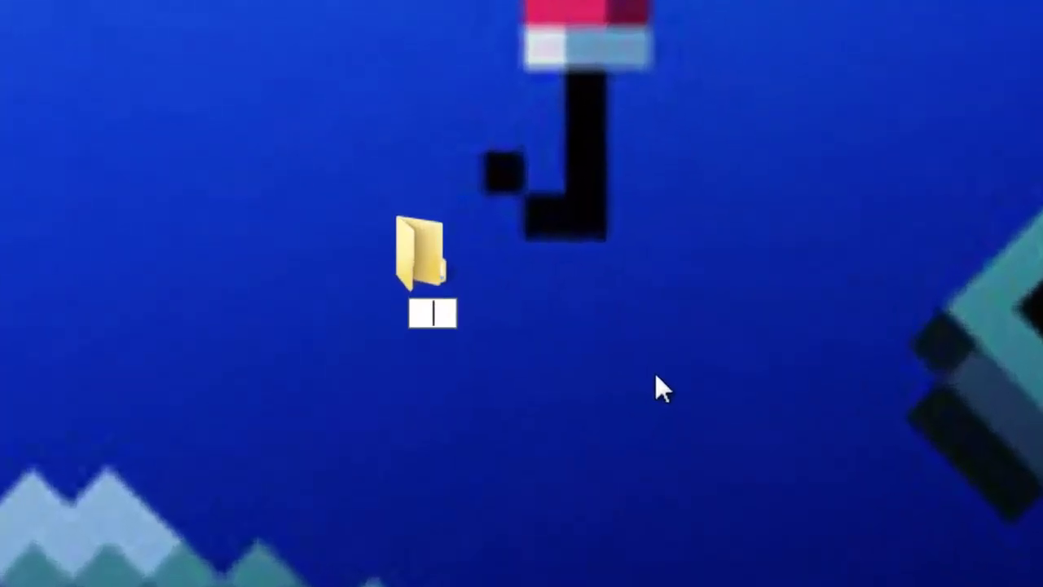
type("LAYS")
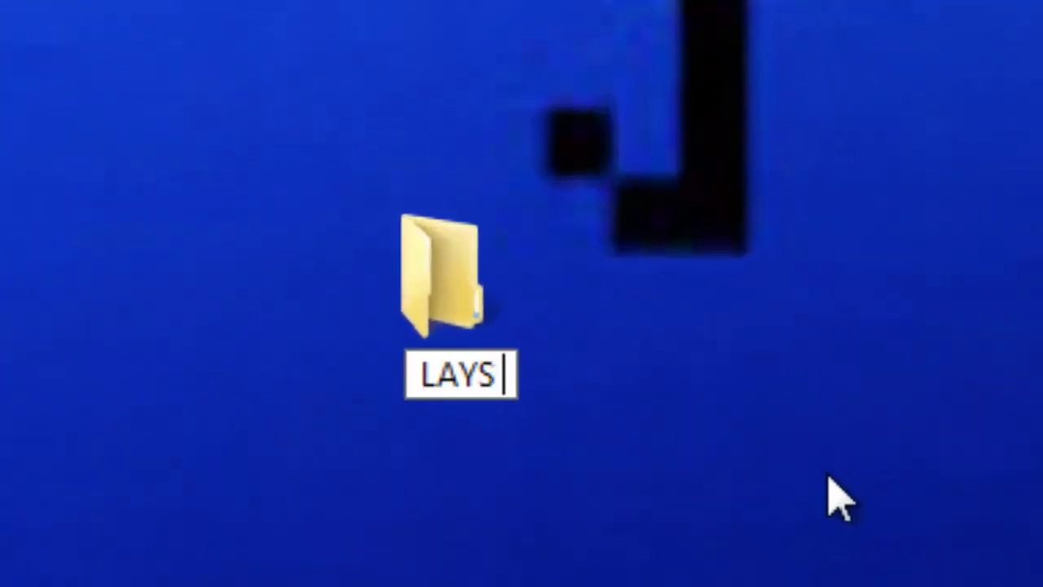
type(" OR")
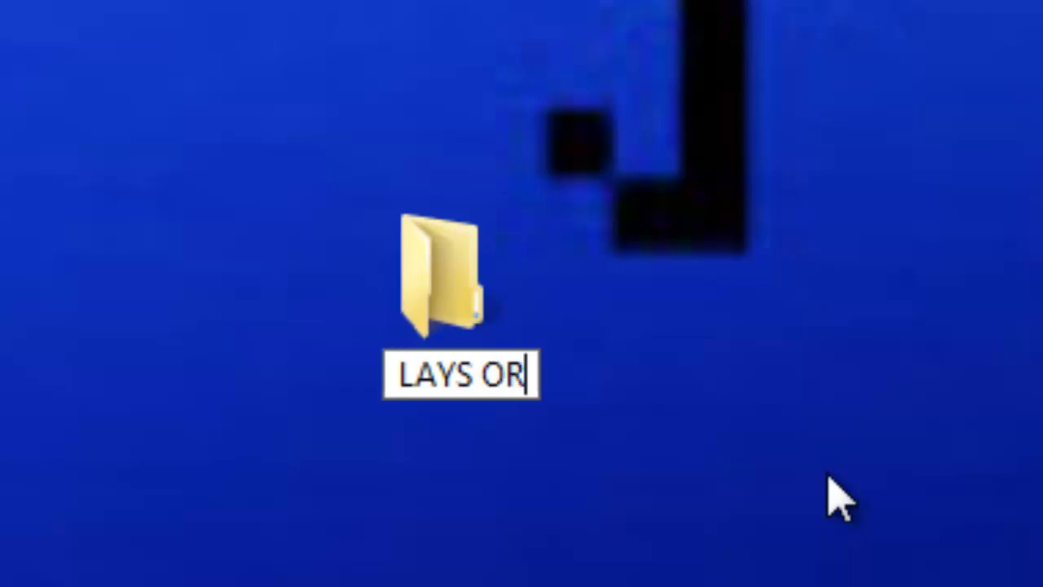
type("IGINAK")
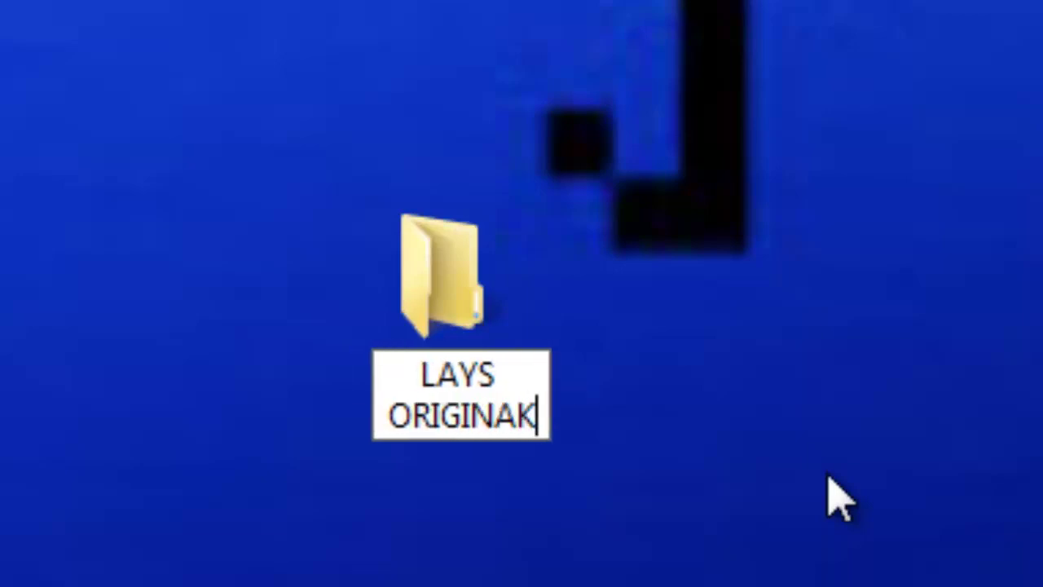
key("BackSpace")
type("L")
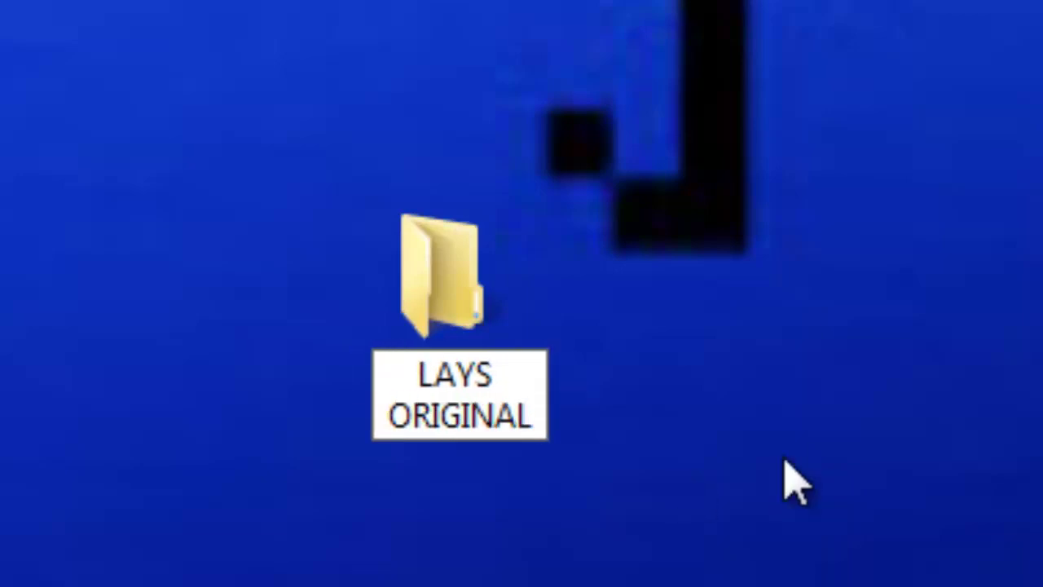
key("Return")
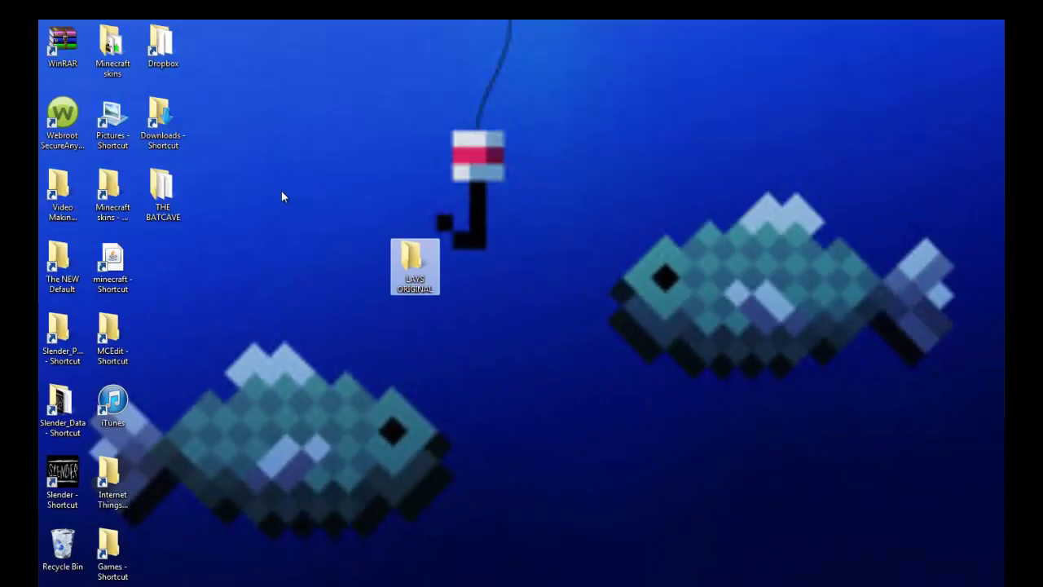
left_click(195, 133)
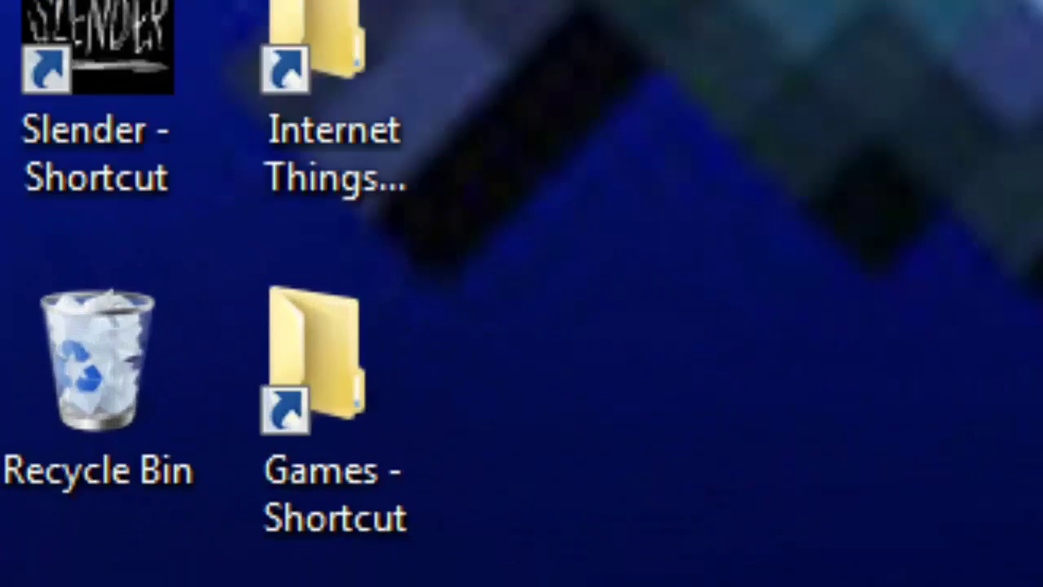
- Search for %appdata% to open the Roaming folder, and go into the bin folder inside .minecraft
left_click(49, 586)
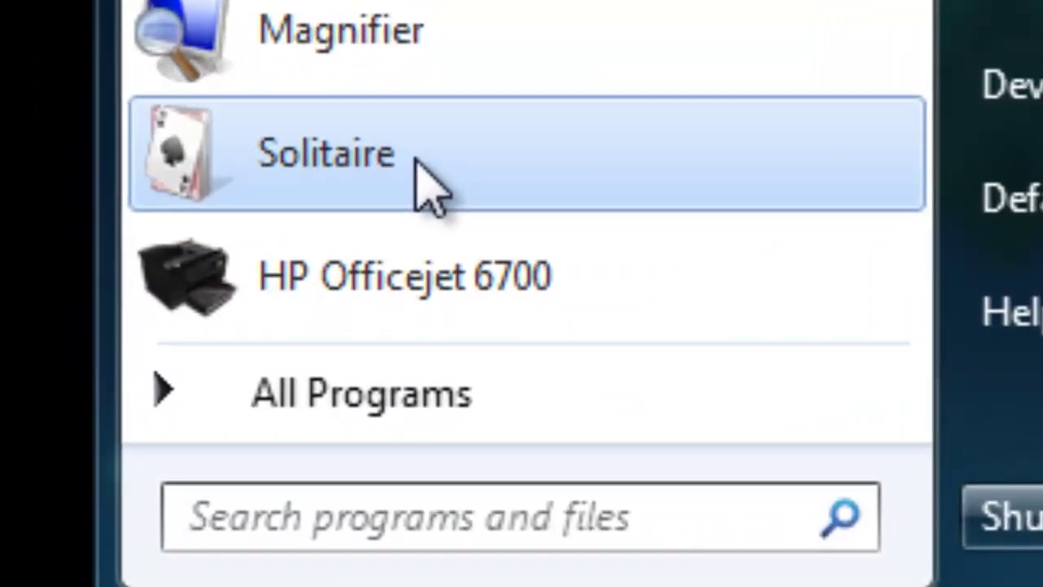
type("%appdata")
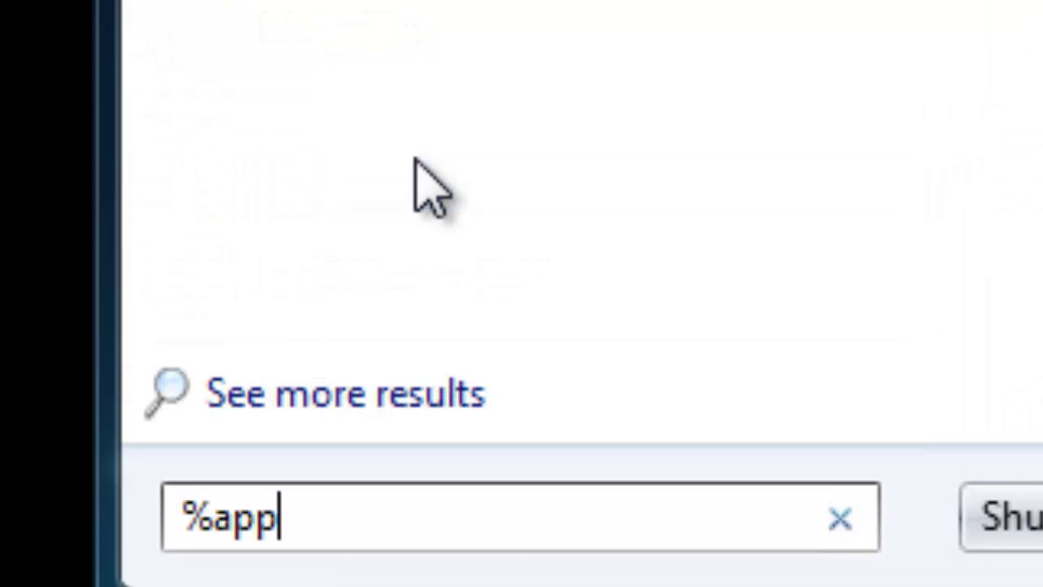
type("%")
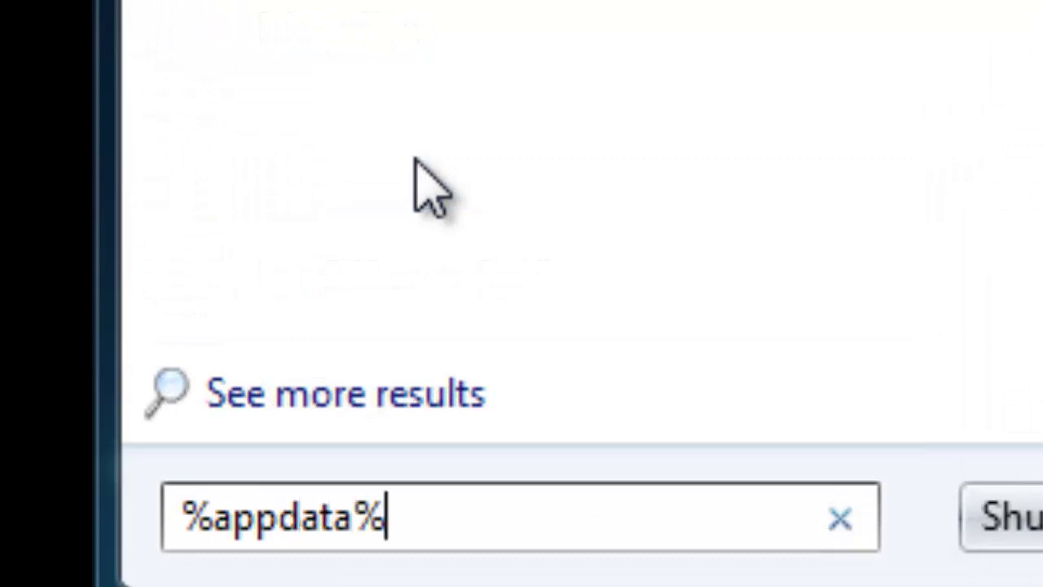
key("Return")
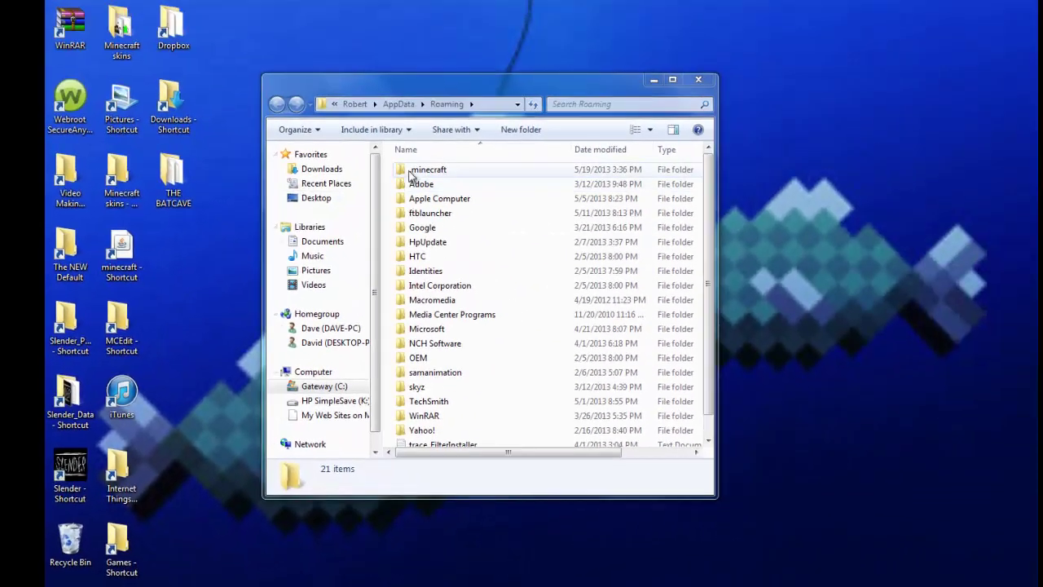
double_click(424, 170)
double_click(433, 172)
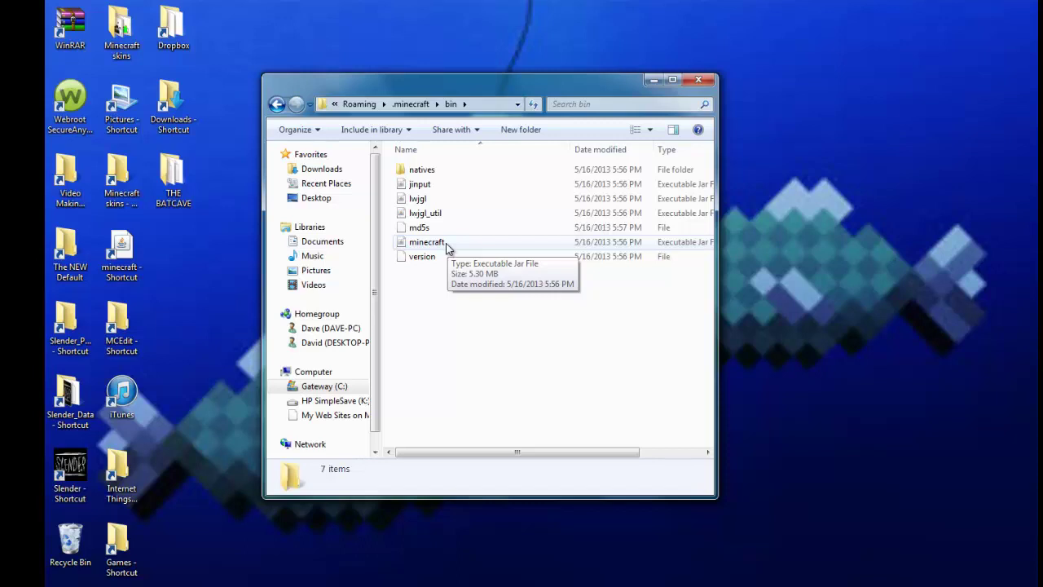
left_click_drag(447, 244, 501, 245)
left_click(501, 309)
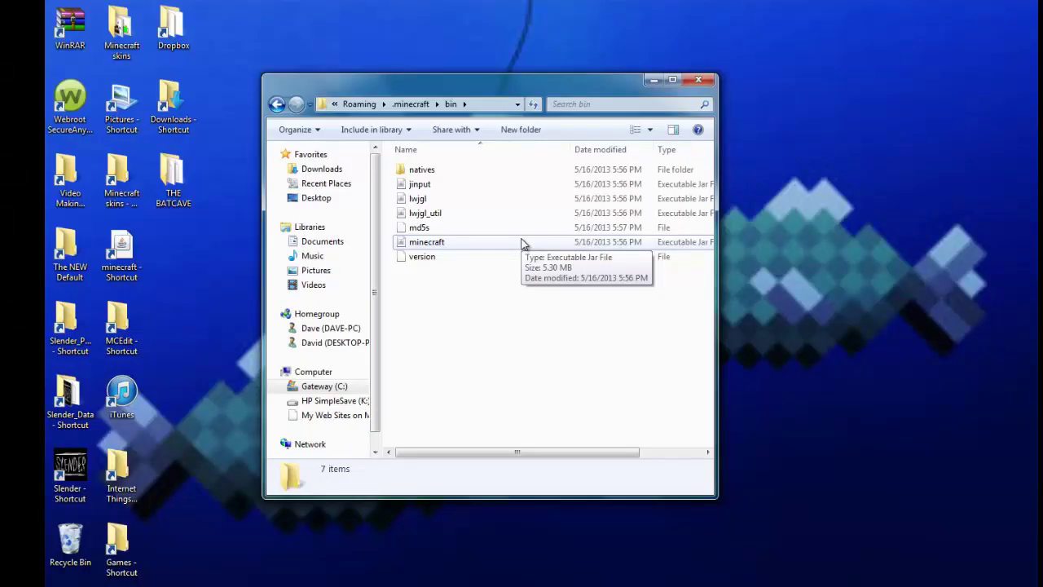
right_click(519, 249)
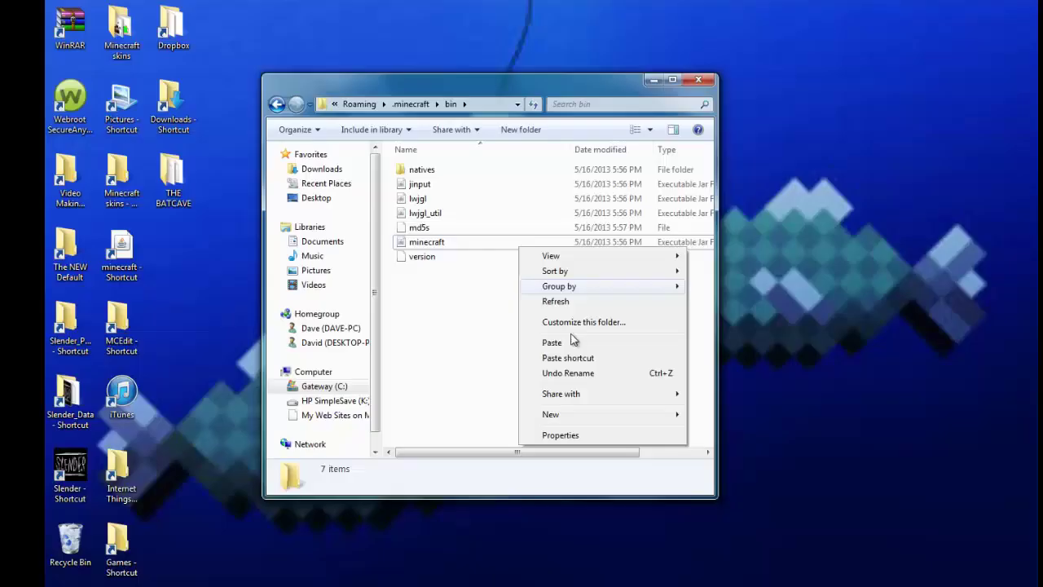
left_click(439, 375)
- Copy the minecraft executable jar file from the bin folder and close the folder window
left_click(440, 244)
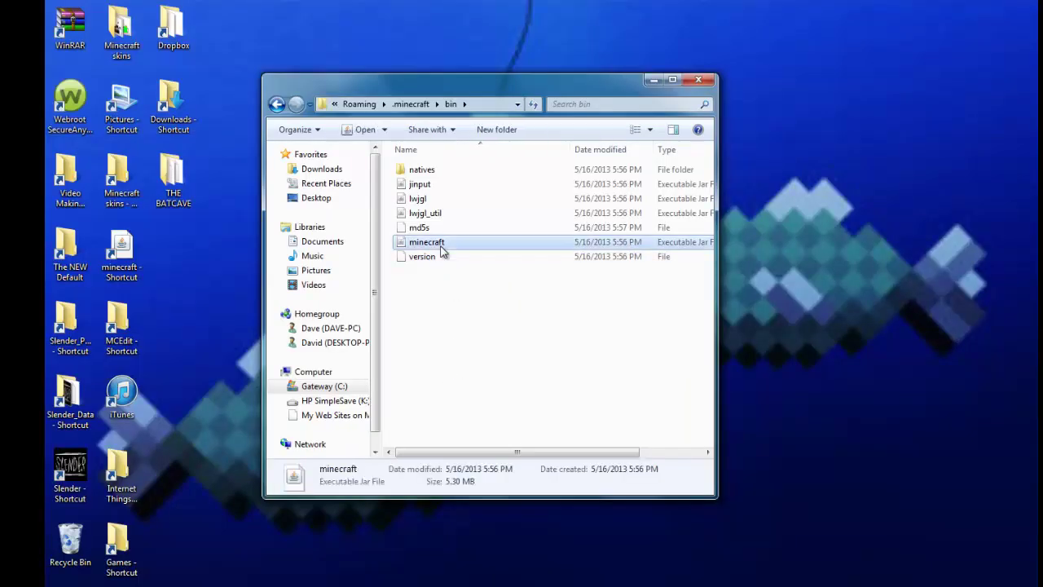
right_click(443, 252)
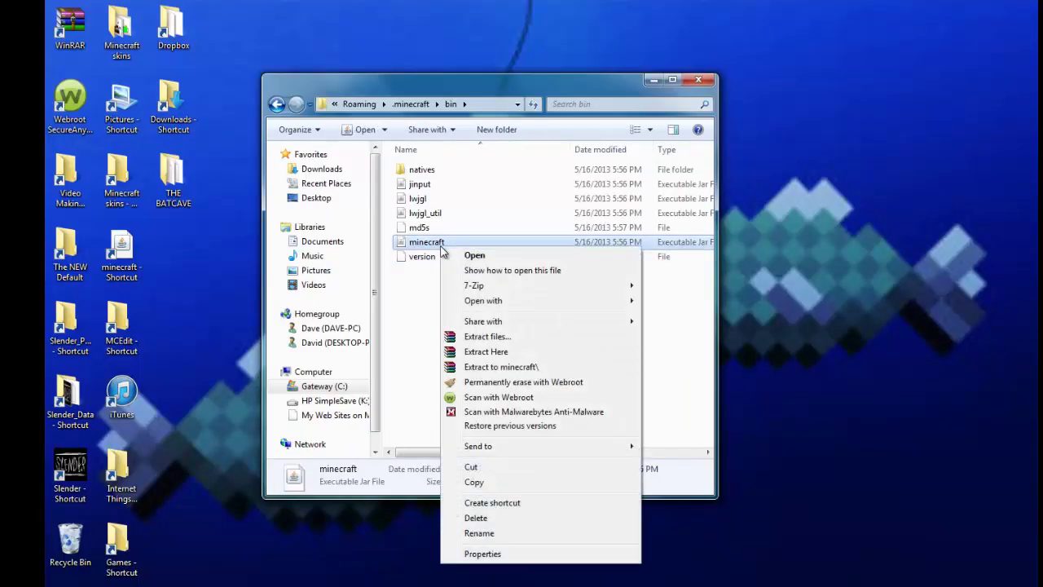
left_click(473, 481)
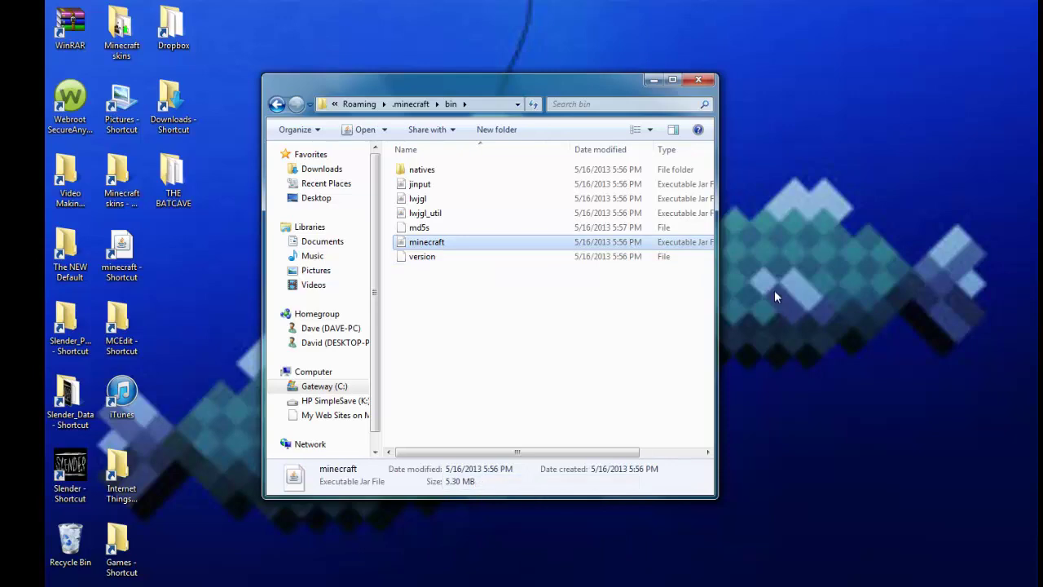
left_click(705, 81)
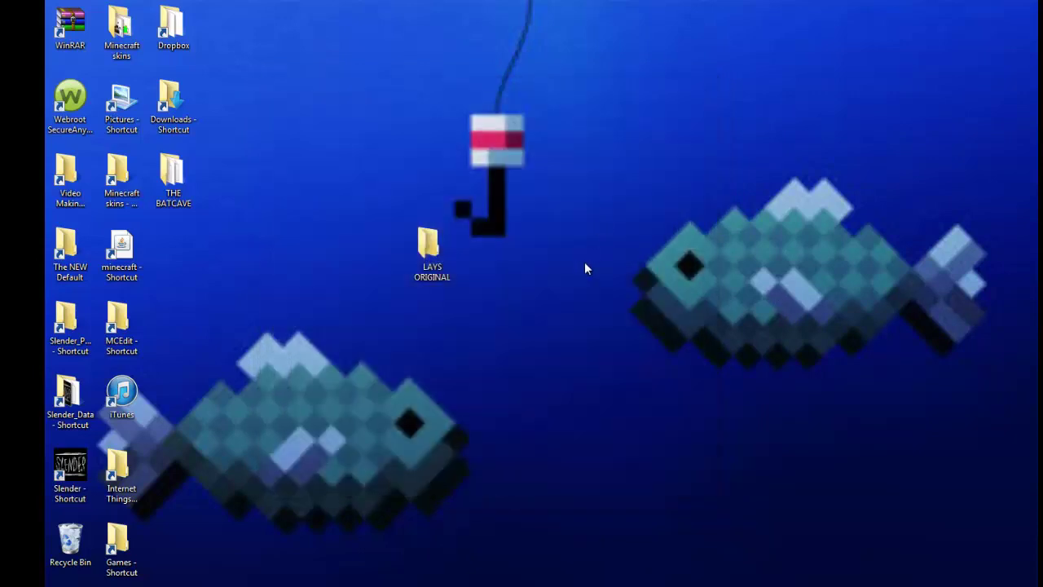
- Paste the copied minecraft jar file onto the desktop and move it closer to the LAYS ORIGINAL folder
right_click(706, 251)
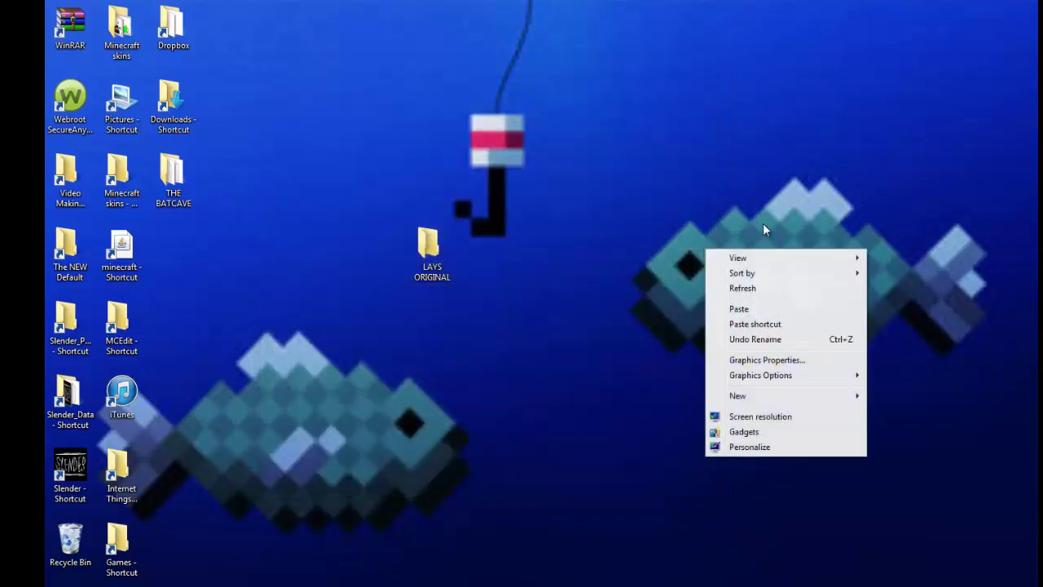
left_click(755, 309)
left_click_drag(691, 249, 591, 246)
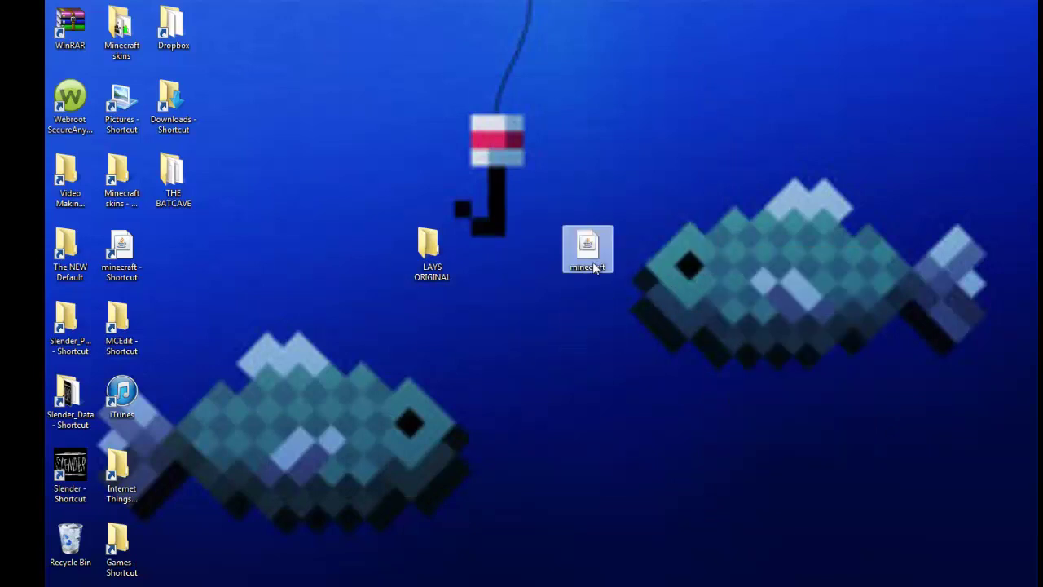
left_click(547, 237)
left_click_drag(530, 192, 454, 272)
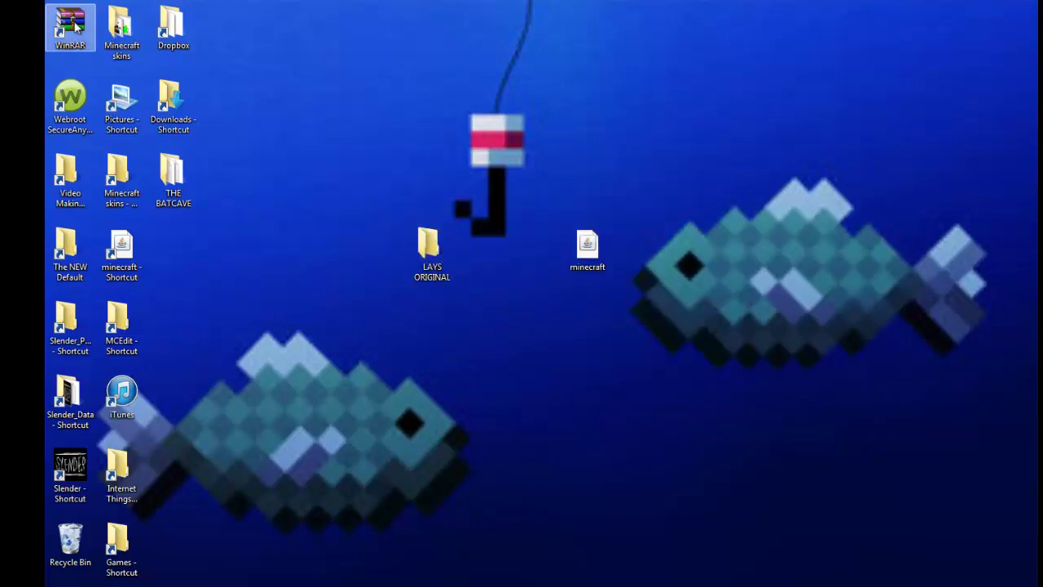
- Line up the WinRAR shortcut and the minecraft jar file beside the LAYS ORIGINAL folder on the desktop
left_click_drag(70, 28, 508, 256)
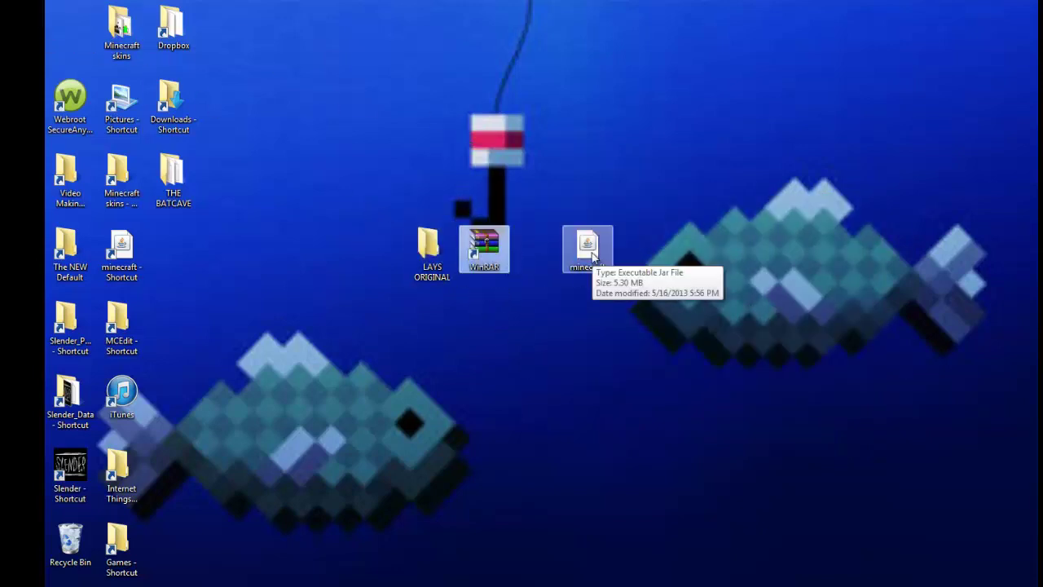
left_click_drag(587, 251, 536, 251)
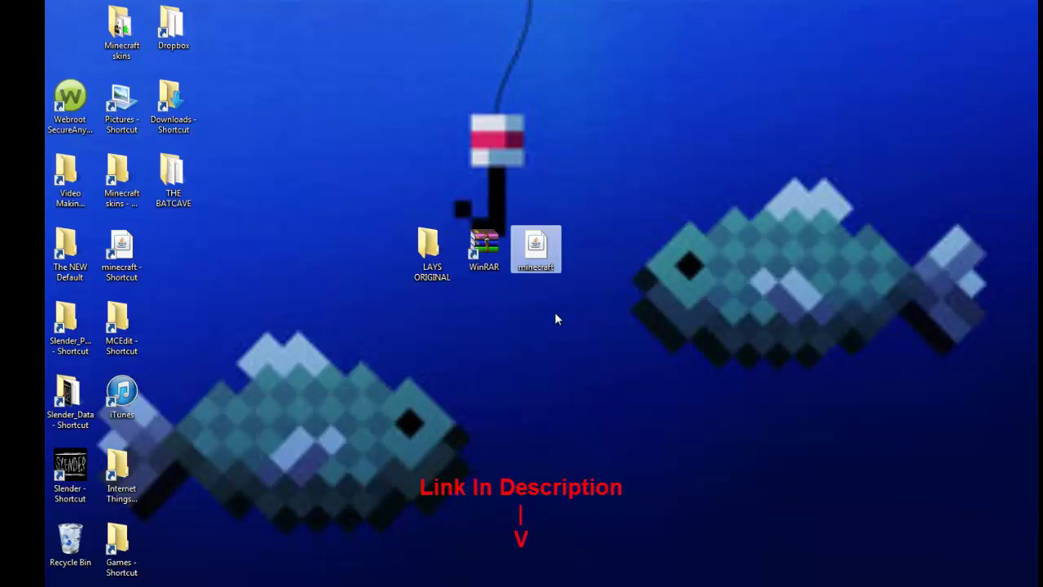
left_click(485, 274)
left_click(484, 292)
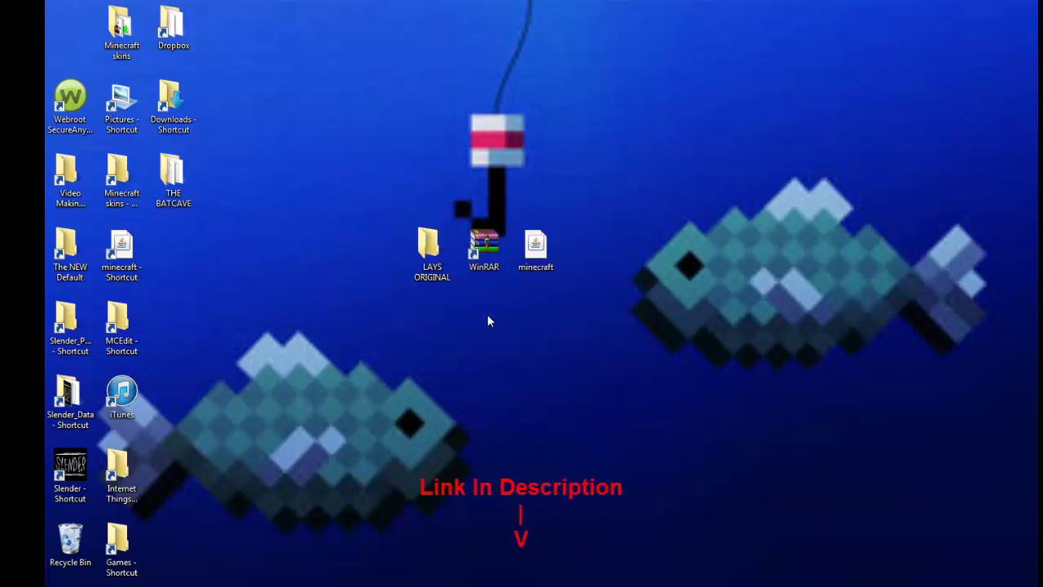
- Open the desktop copy of the minecraft jar file with WinRAR archiver and dismiss the license purchase reminder
left_click(547, 245)
right_click(546, 244)
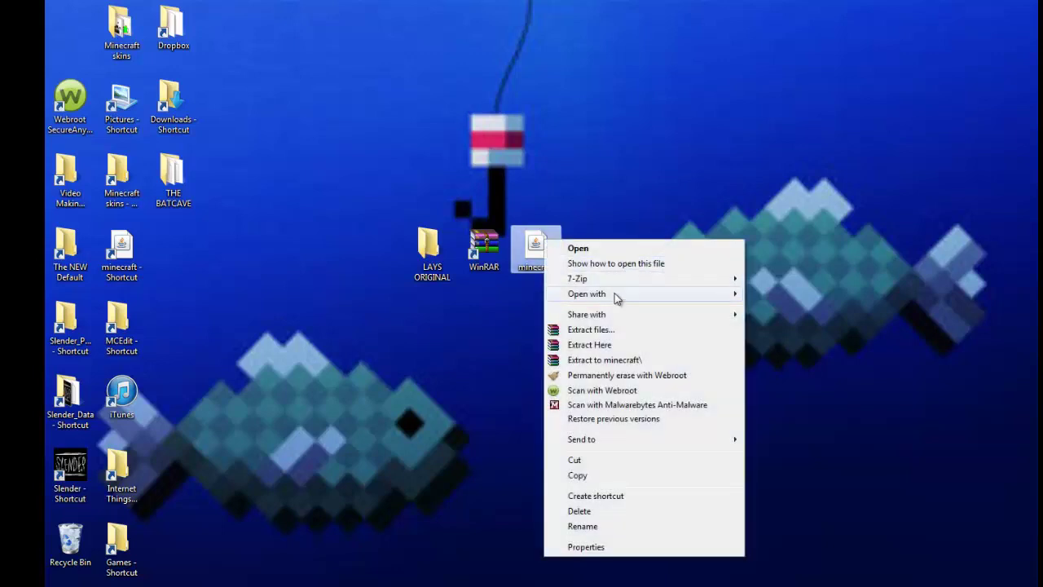
mouse_move(617, 295)
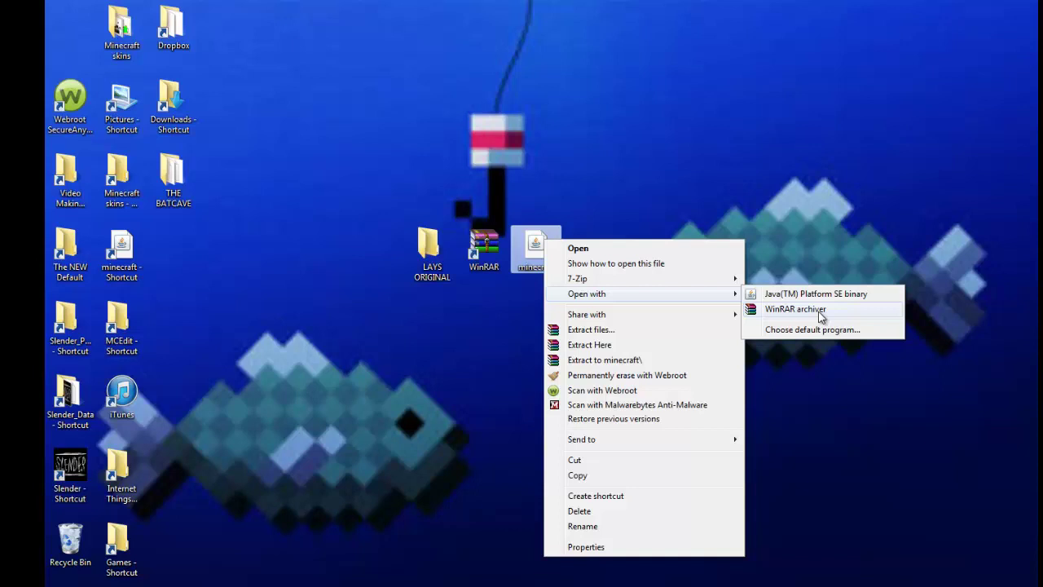
left_click(821, 316)
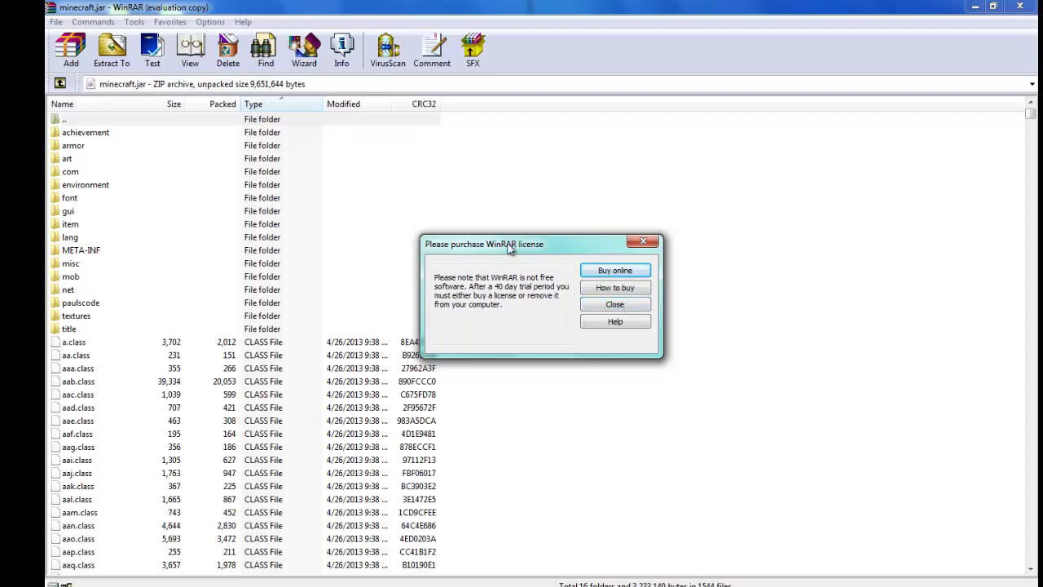
left_click_drag(512, 245, 477, 269)
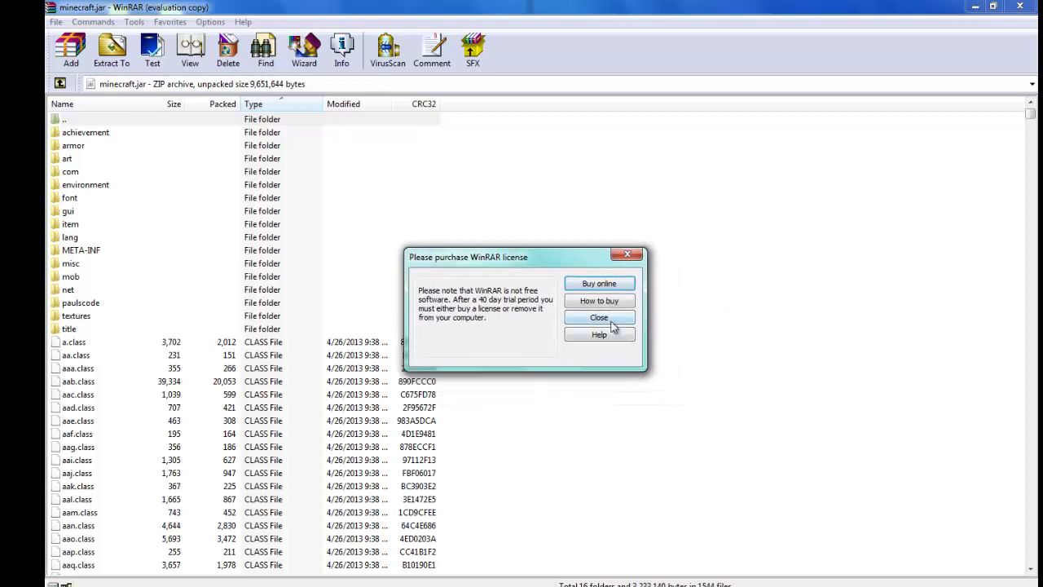
left_click(612, 321)
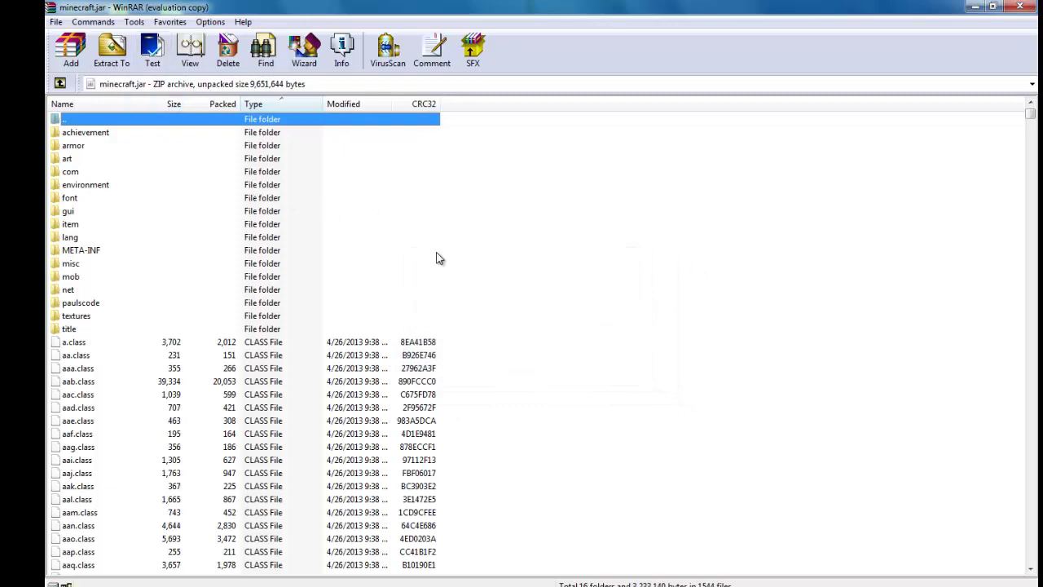
- Restore the archive window to a smaller size and open the LAYS ORIGINAL folder beside it on the desktop
scroll(555, 321, "down", 2)
scroll(555, 320, "up", 1)
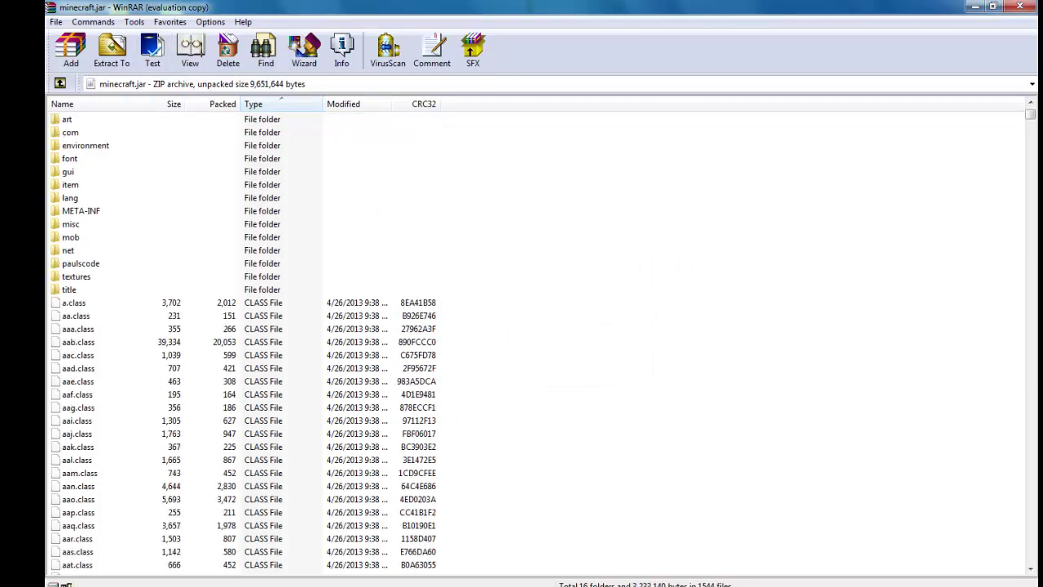
left_click(993, 7)
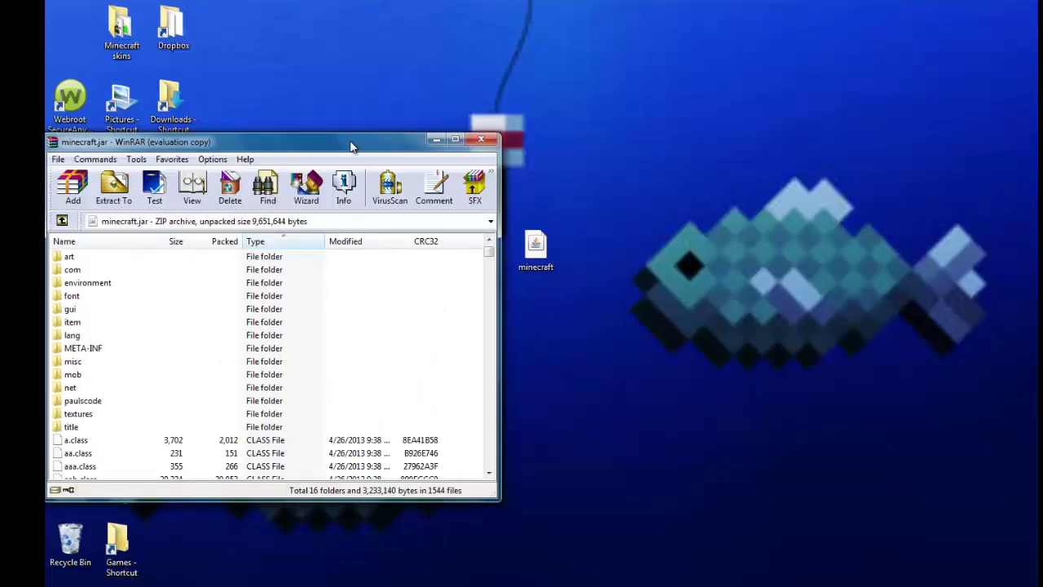
left_click_drag(350, 147, 891, 16)
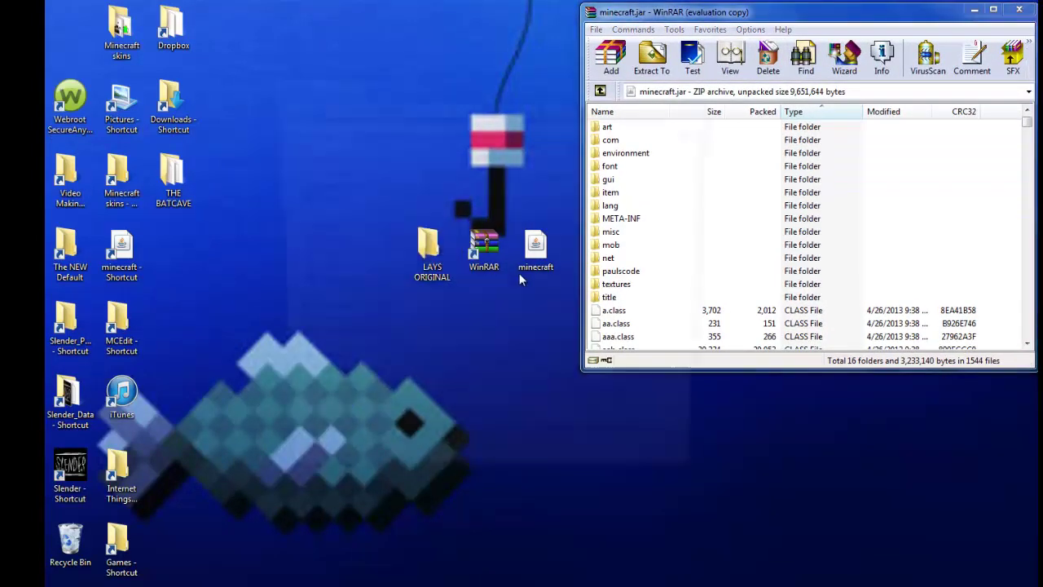
double_click(429, 244)
left_click_drag(553, 85, 361, 25)
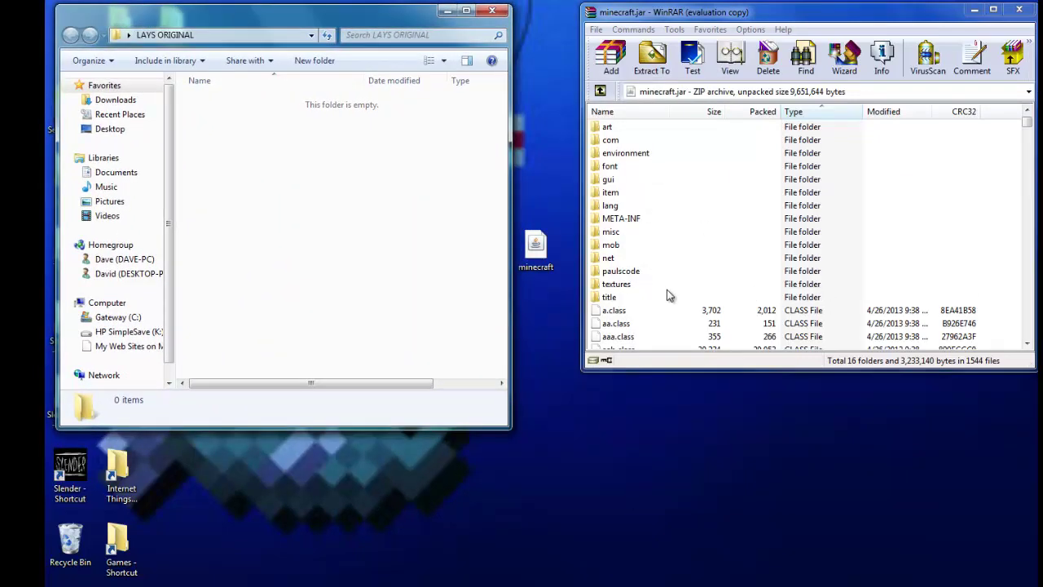
- Resize the archive and LAYS ORIGINAL windows to full screen height so they fill the screen side by side
left_click_drag(594, 127, 644, 193)
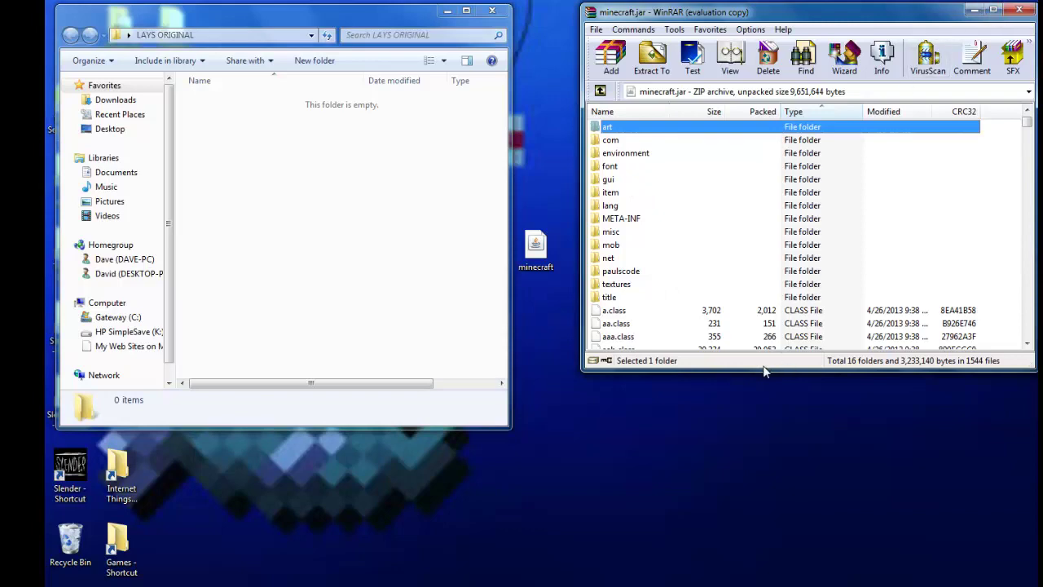
left_click_drag(767, 368, 767, 586)
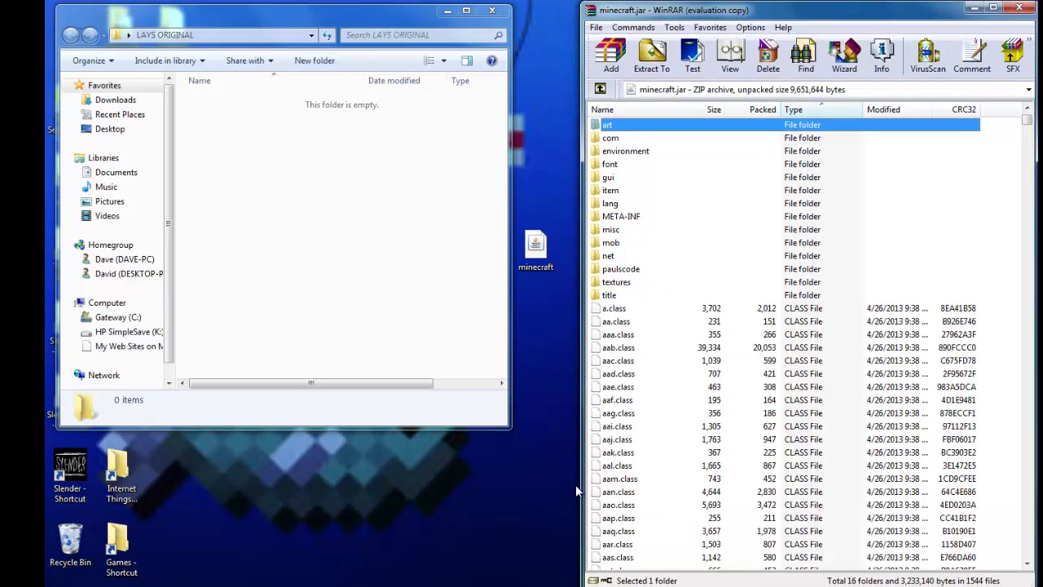
left_click_drag(581, 491, 513, 490)
double_click(353, 428)
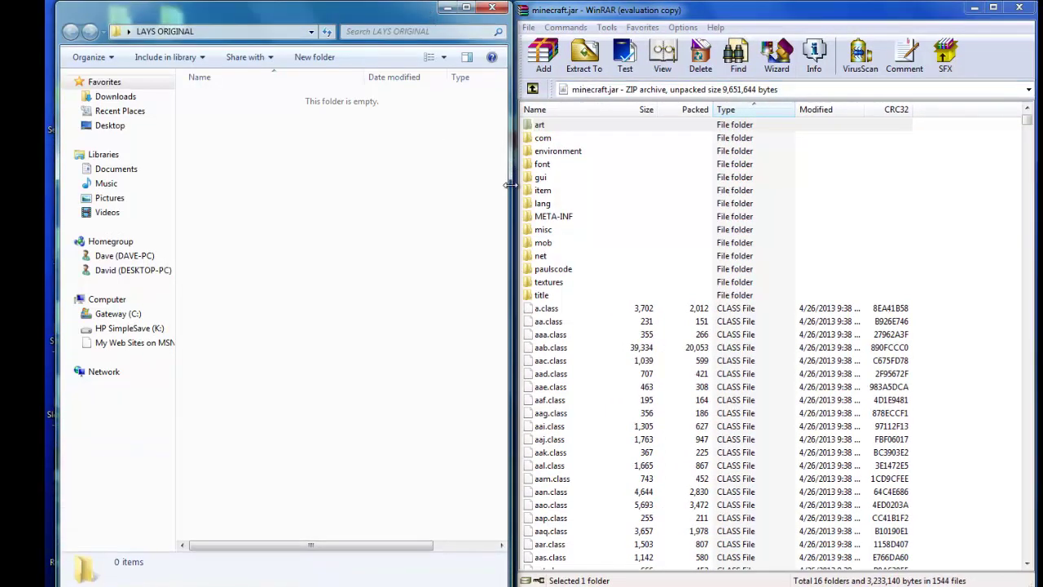
left_click_drag(510, 187, 515, 187)
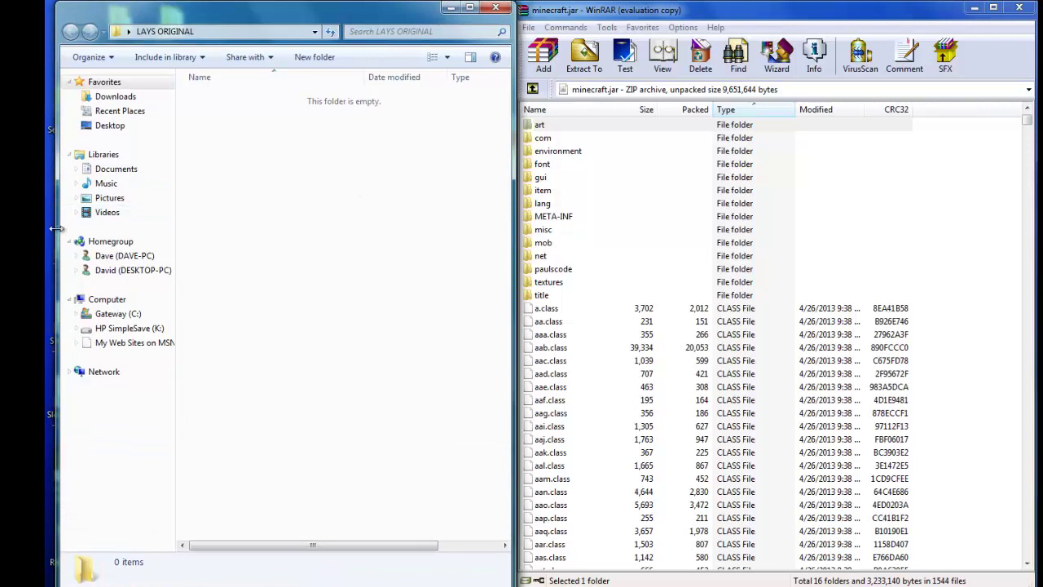
left_click_drag(55, 239, 47, 241)
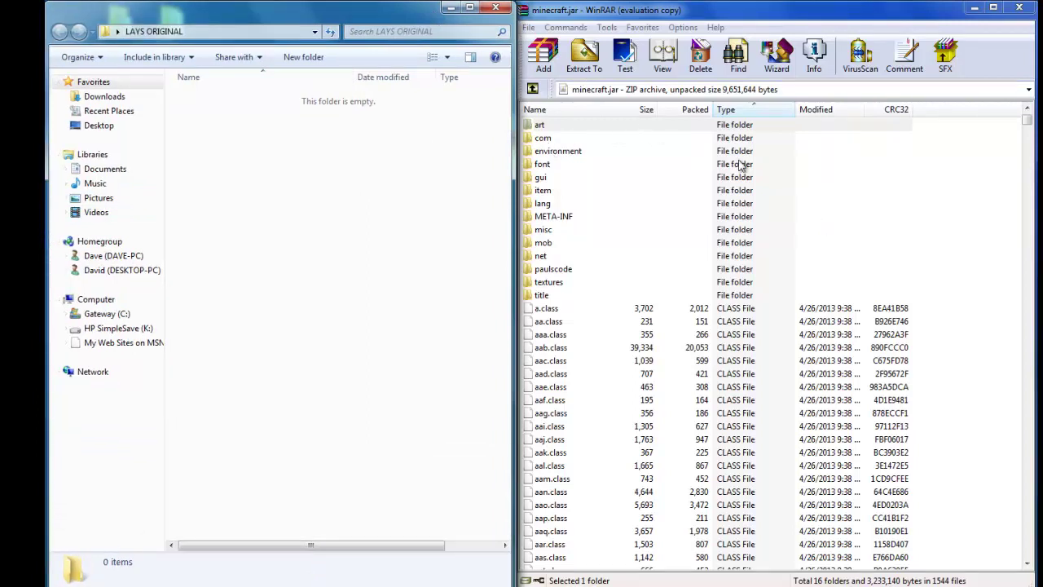
- Extract the archive's folders from art through title into the LAYS ORIGINAL folder
left_click(943, 284)
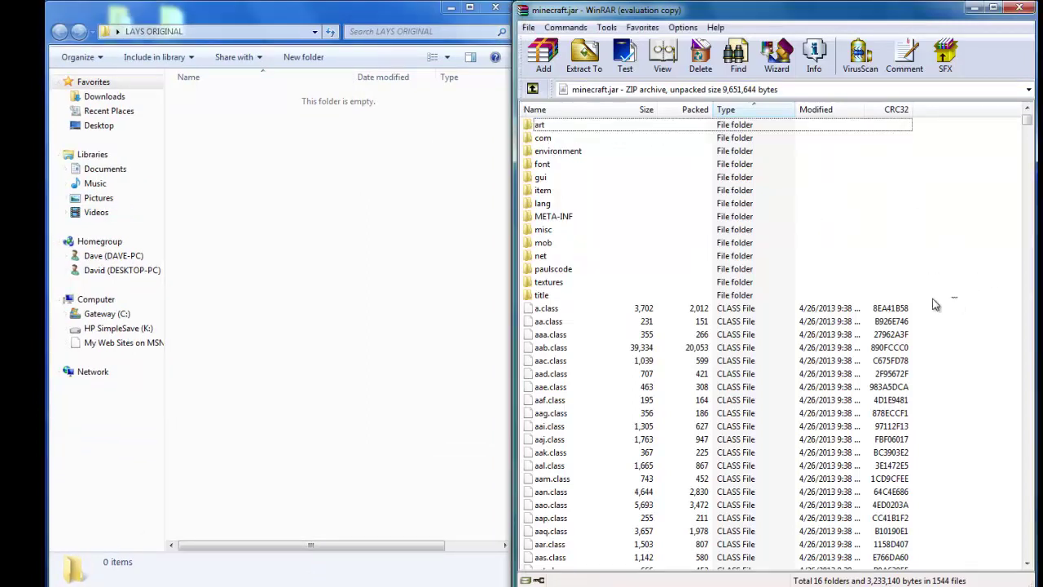
left_click_drag(935, 304, 633, 133)
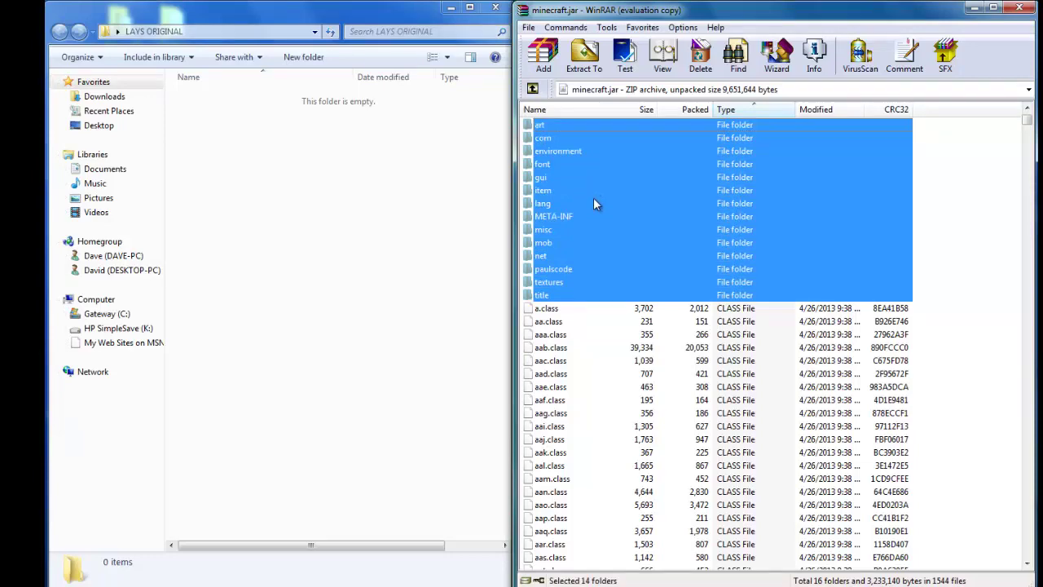
left_click_drag(593, 203, 352, 198)
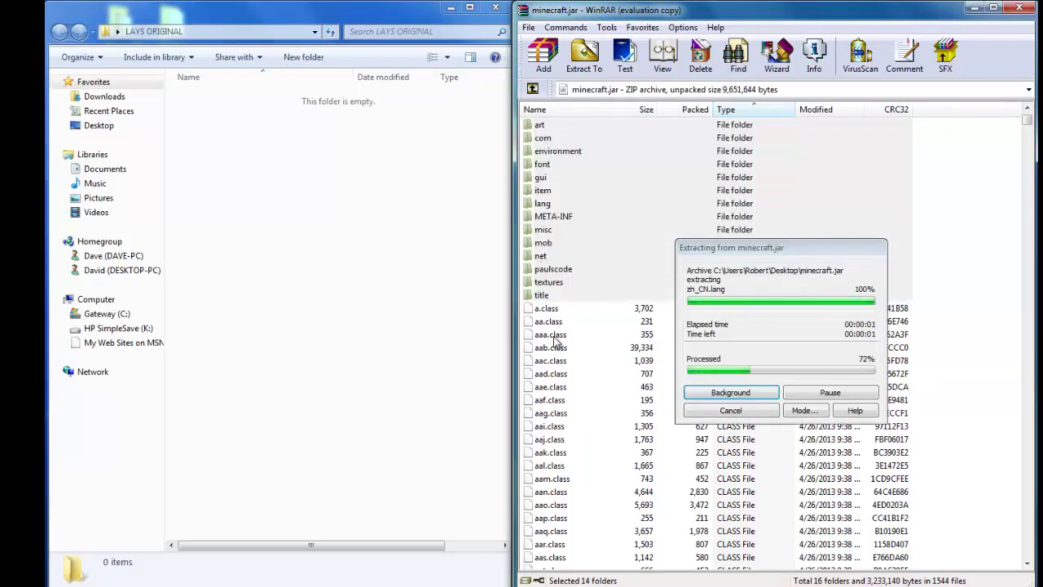
left_click(978, 273)
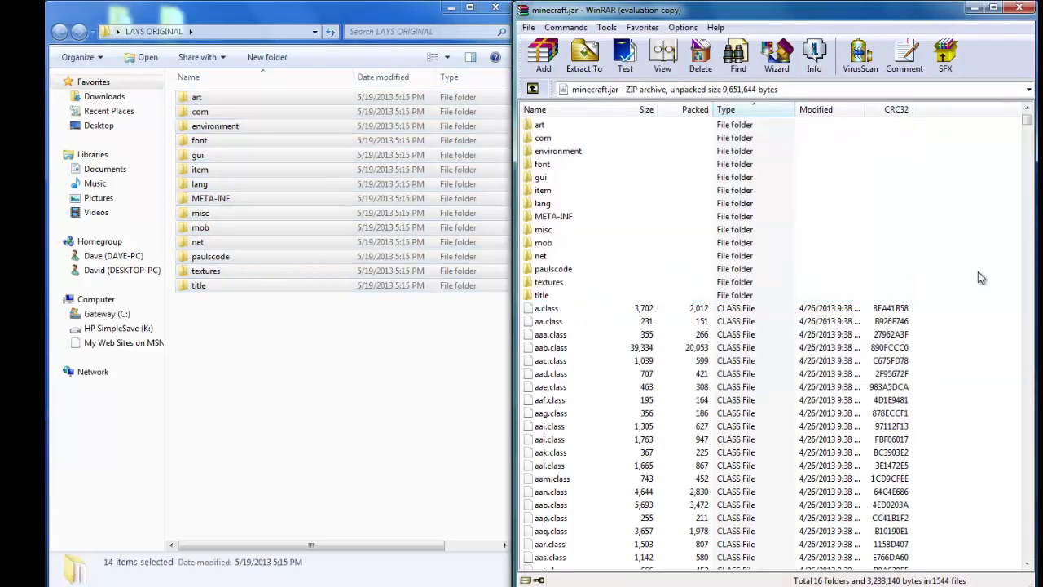
- Extract pack.png, particles.png, font.txt and pack.txt from the end of the archive's list into the LAYS ORIGINAL folder
scroll(978, 277, "down", 20)
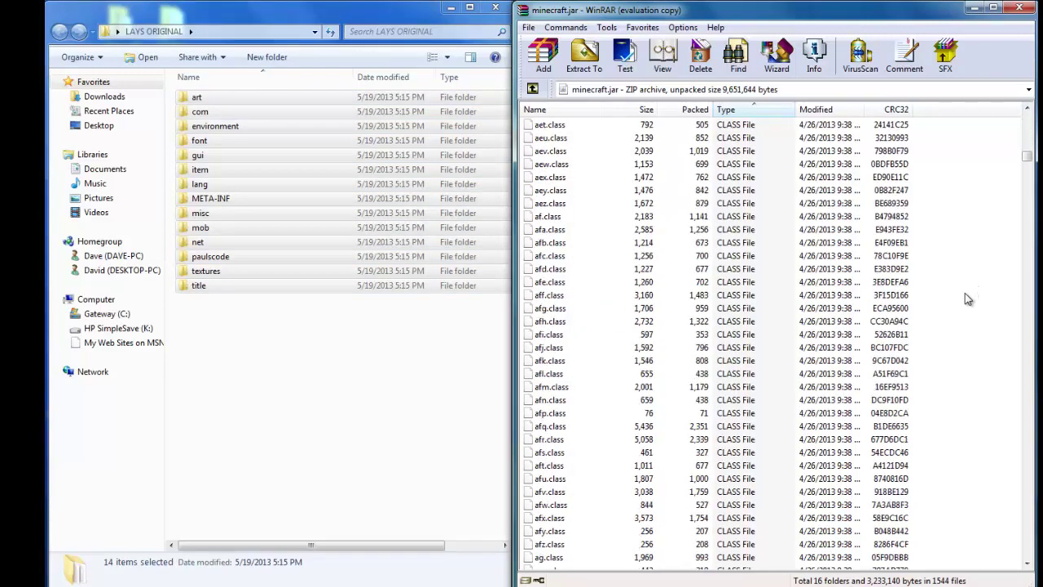
scroll(968, 299, "down", 20)
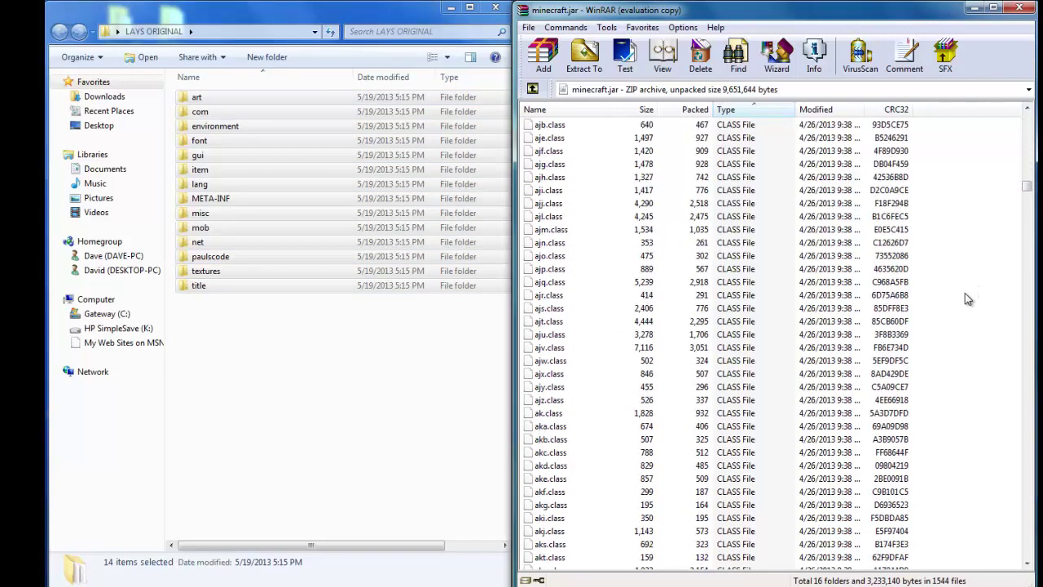
scroll(968, 299, "down", 20)
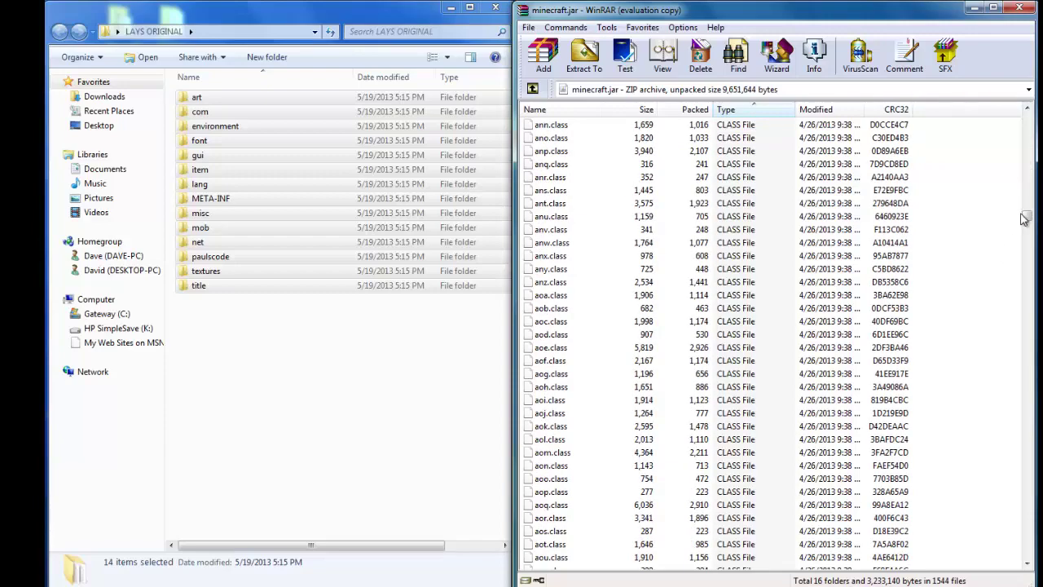
left_click_drag(1025, 218, 1032, 575)
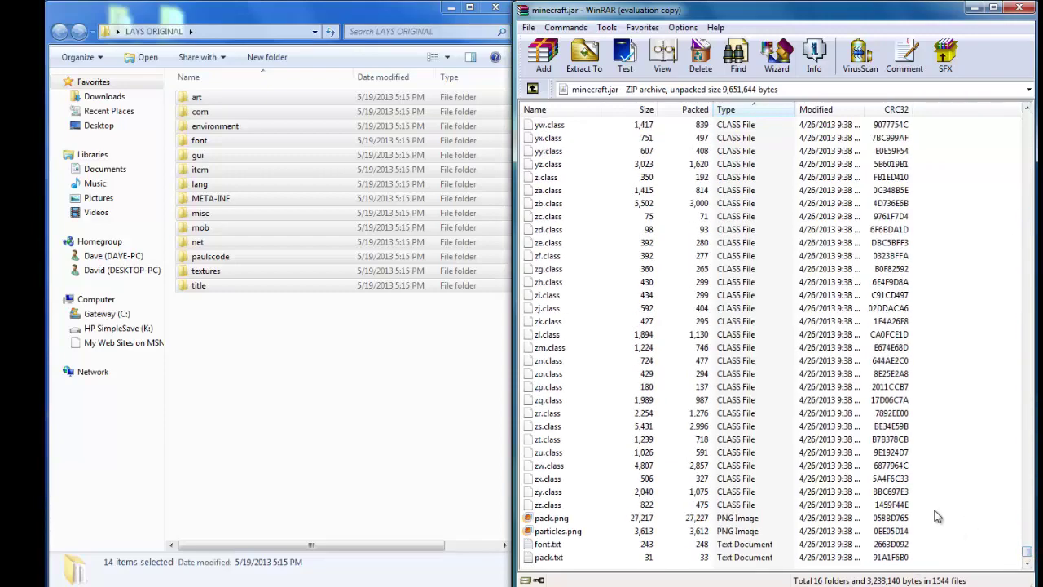
left_click_drag(937, 505, 897, 563)
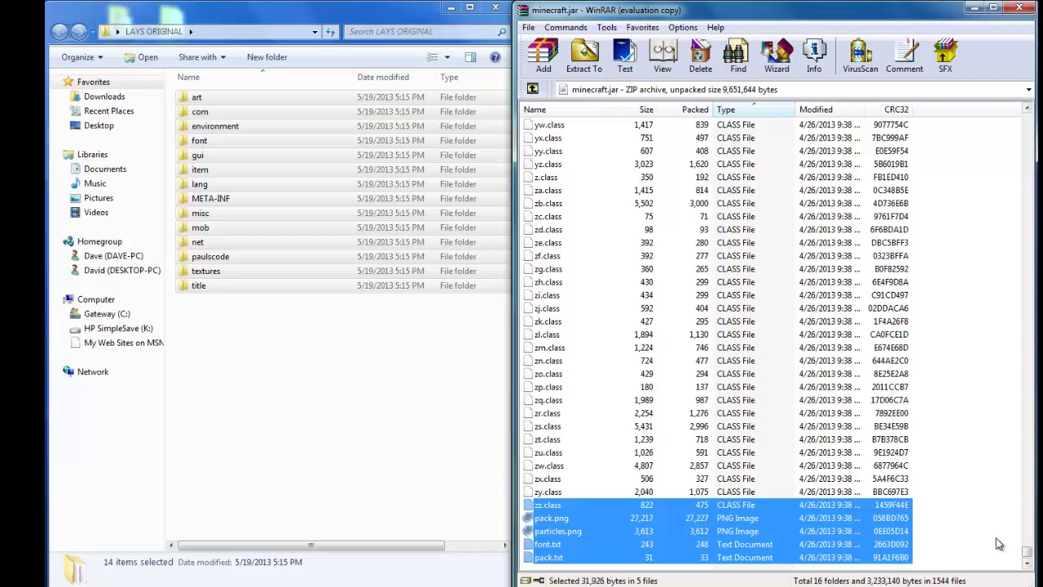
left_click(996, 544)
left_click_drag(926, 523, 862, 567)
left_click_drag(556, 521, 400, 454)
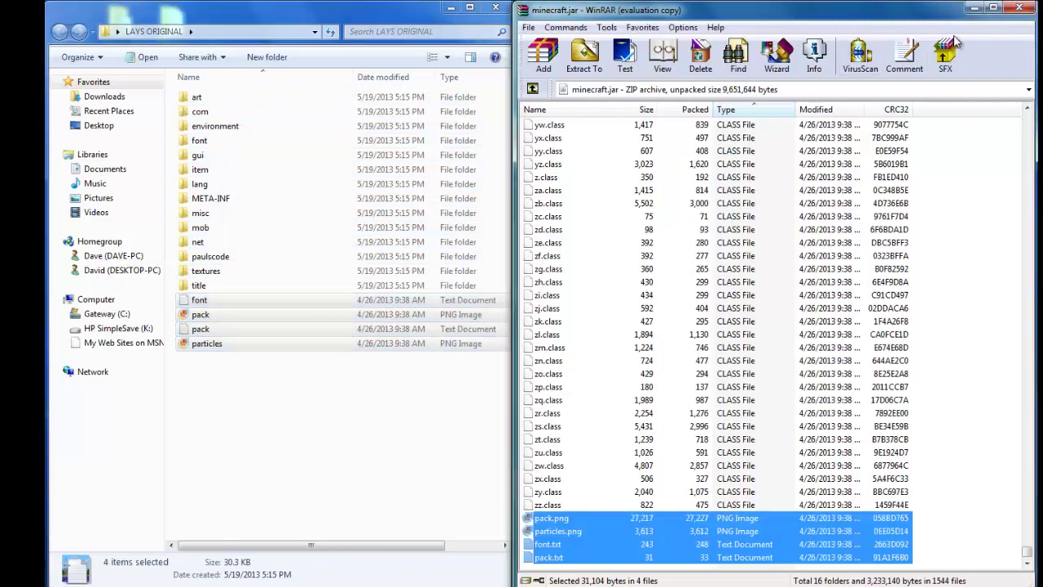
- Close the minecraft.jar archive, maximize the LAYS ORIGINAL folder window and clear the file selection
left_click(1019, 7)
double_click(477, 13)
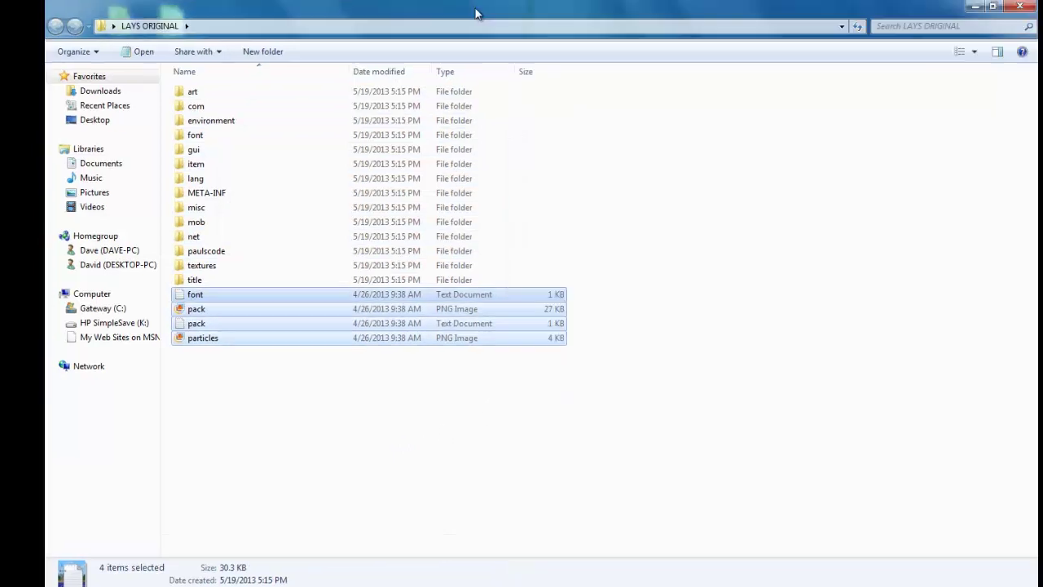
left_click(629, 242)
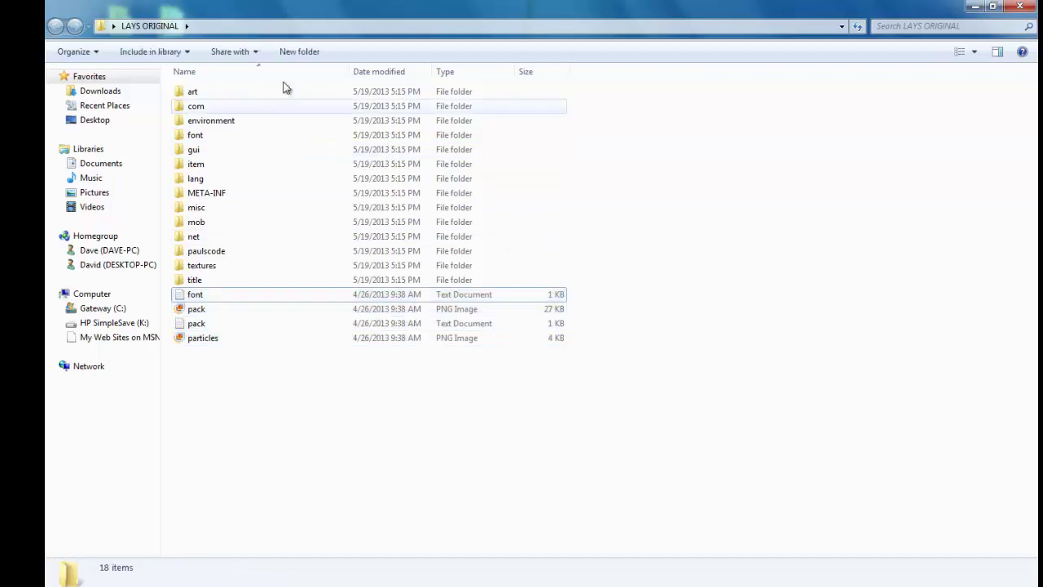
- Examine the contents of the art, com, environment and font folders in LAYS ORIGINAL, returning to the main folder each time
double_click(252, 93)
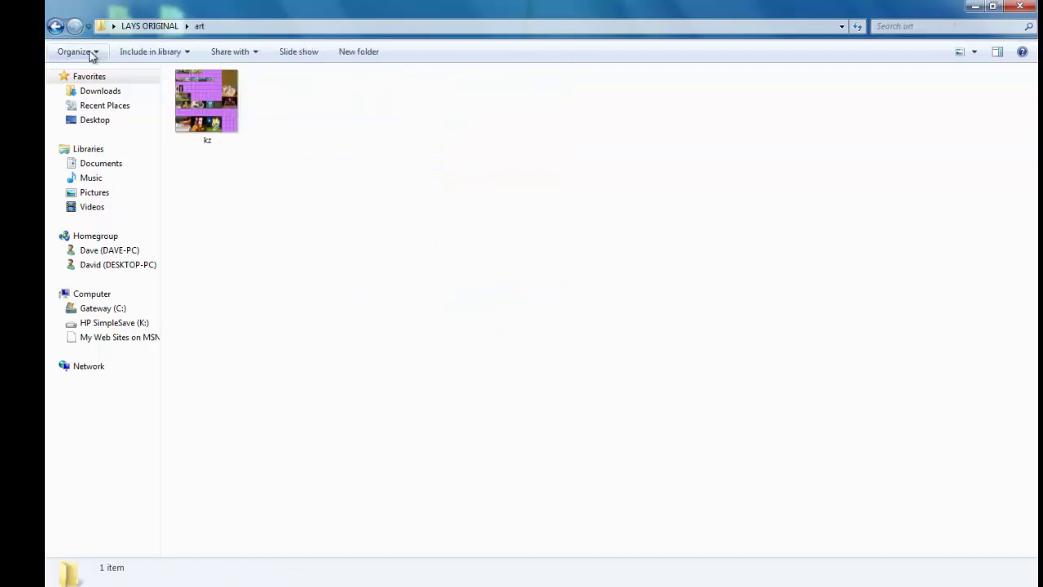
left_click(55, 25)
double_click(229, 105)
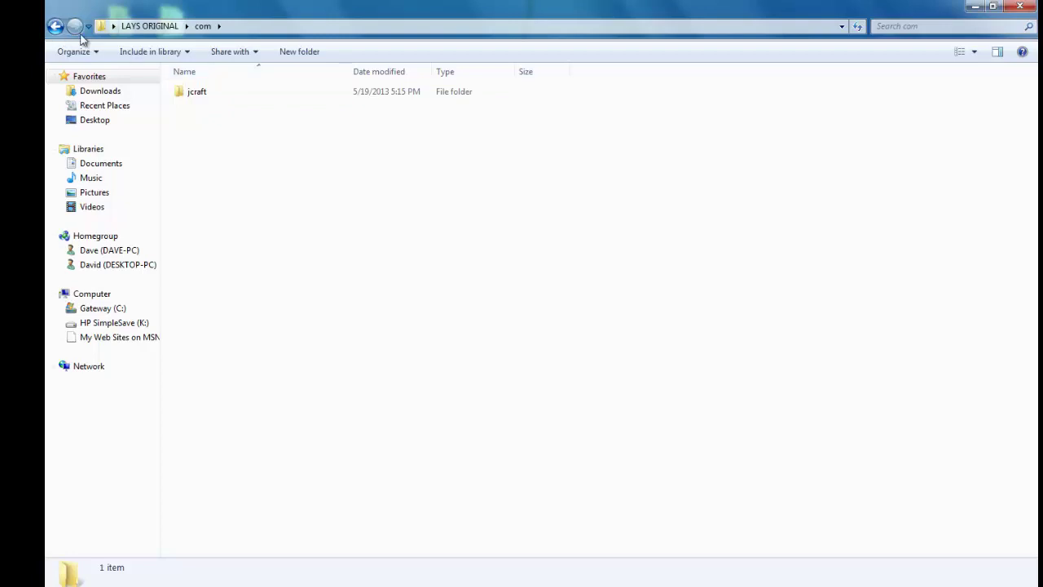
left_click(55, 25)
double_click(230, 123)
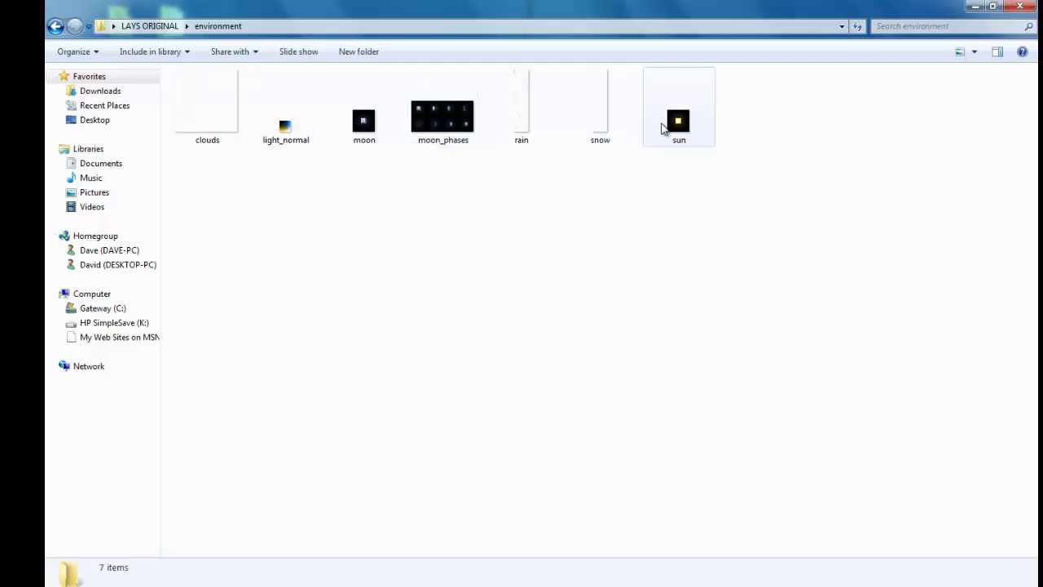
left_click(56, 26)
double_click(218, 137)
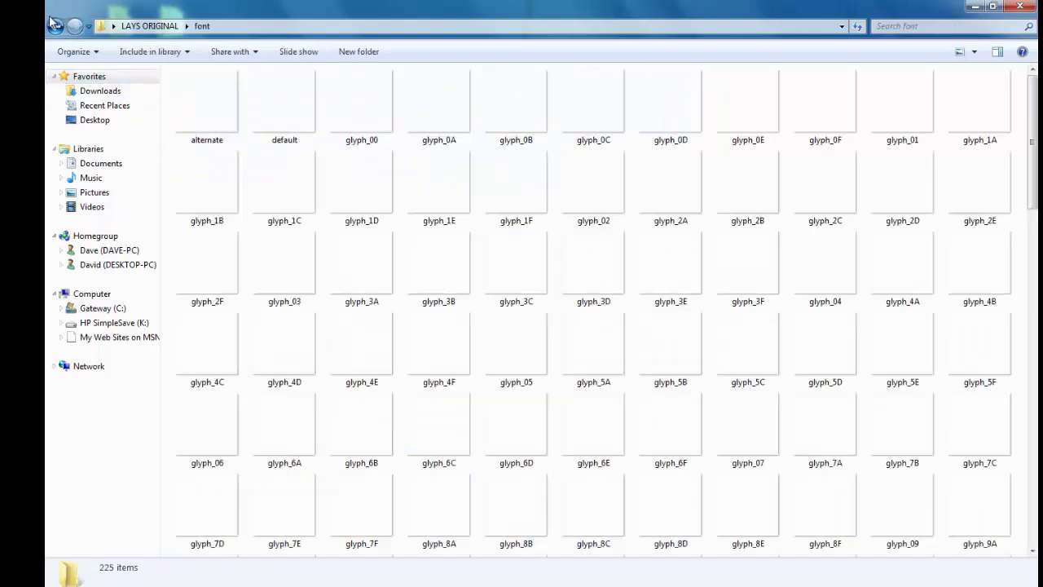
left_click(54, 23)
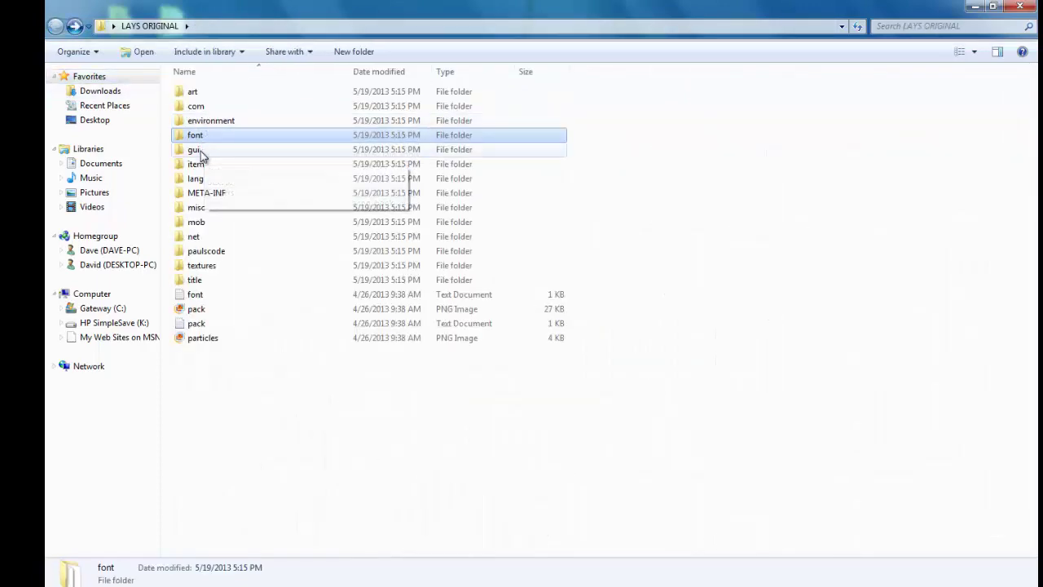
- Examine the contents of the gui, item, lang and META-INF folders, returning to LAYS ORIGINAL after each one
double_click(201, 154)
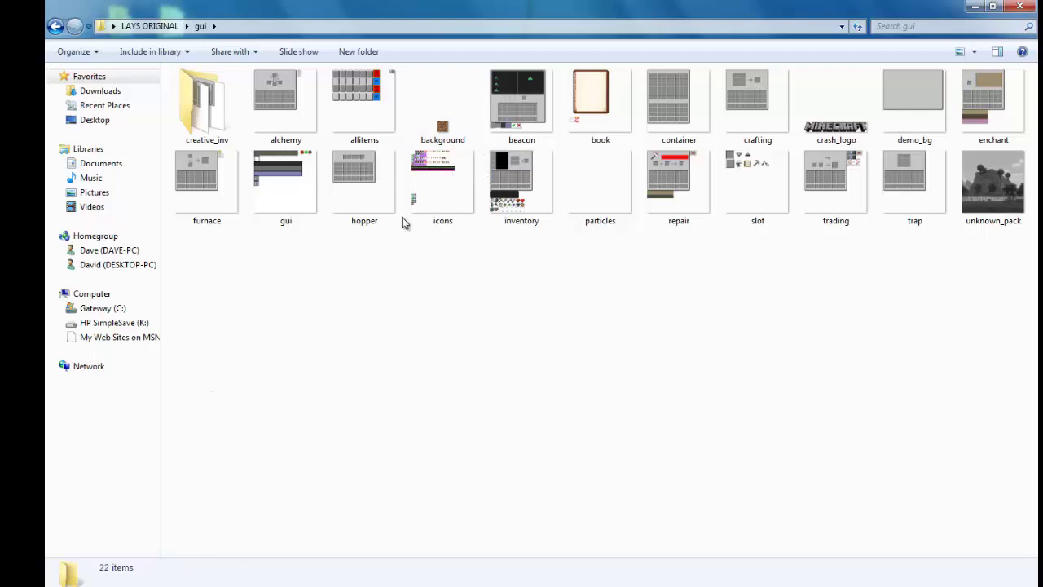
left_click(54, 25)
double_click(228, 168)
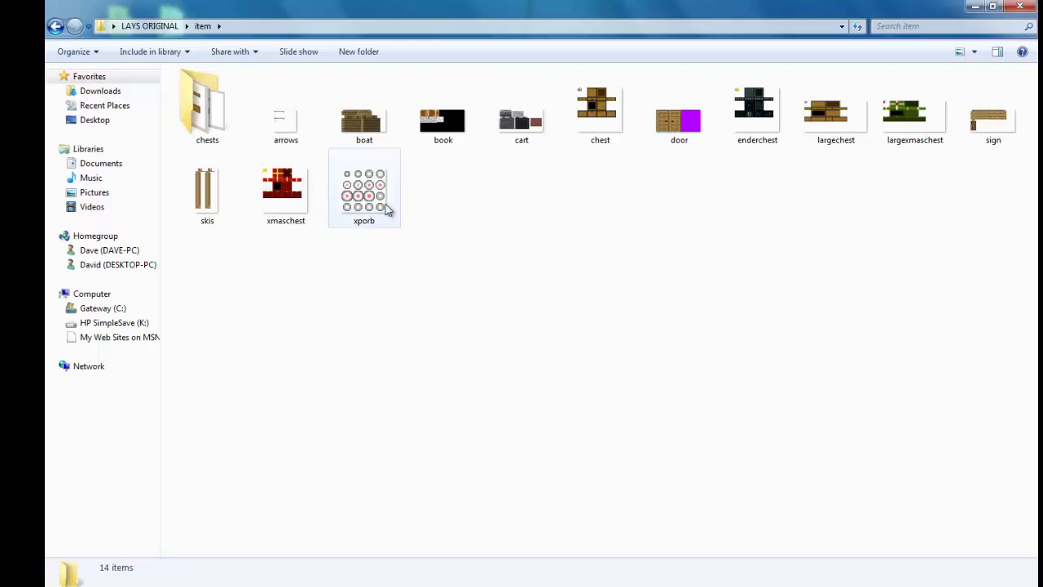
mouse_move(384, 207)
key("BackSpace")
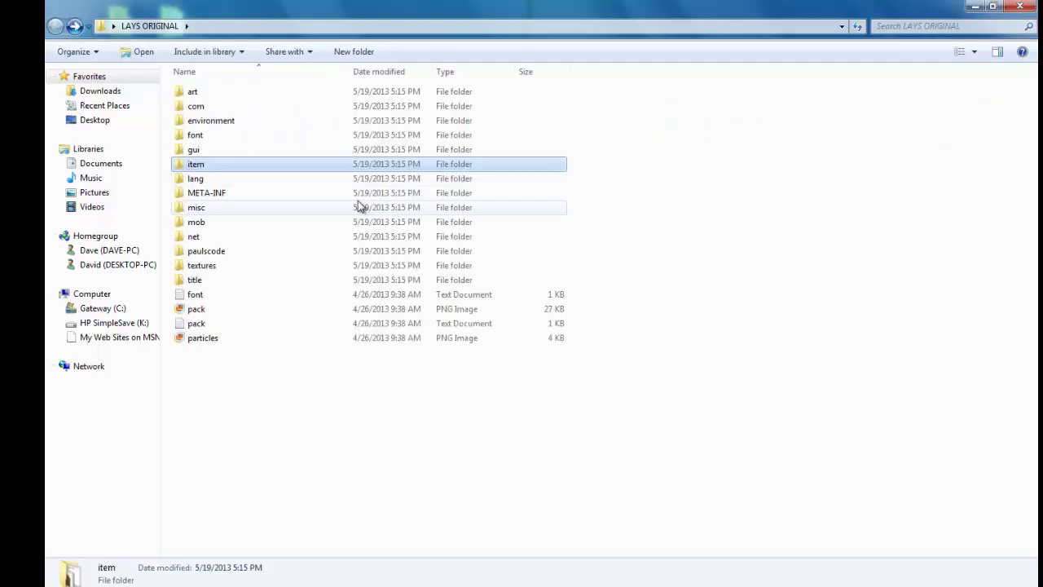
double_click(256, 180)
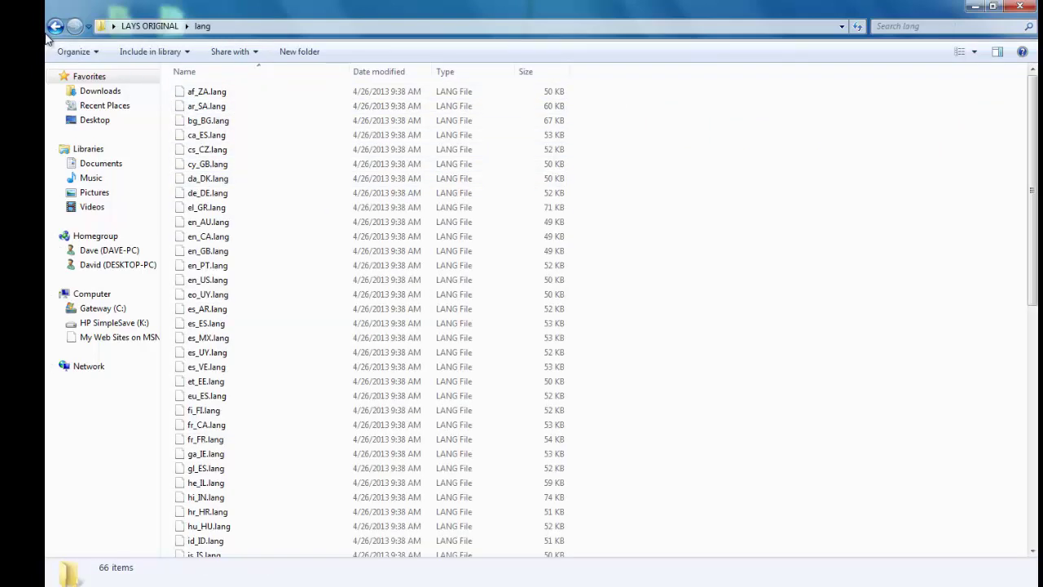
left_click(54, 25)
double_click(221, 192)
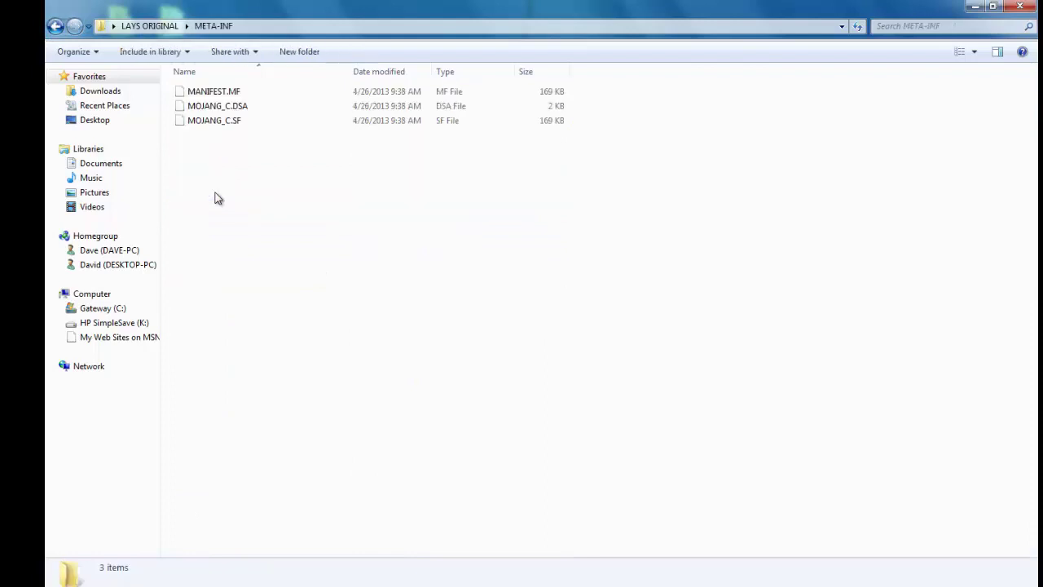
left_click(53, 25)
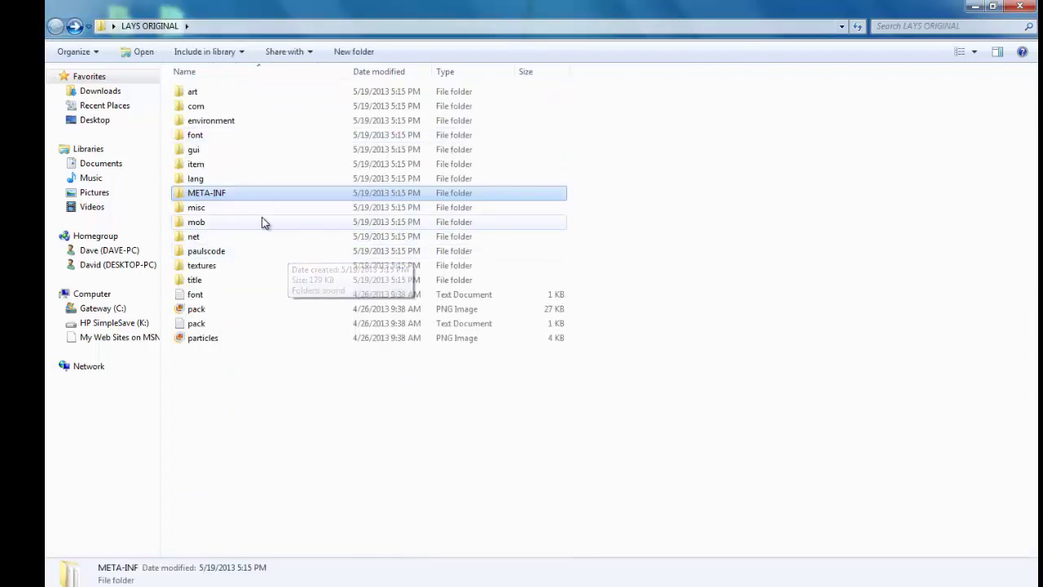
- Open the misc folder and examine its texture images, including grasscolor, foliagecolor and explosion
double_click(261, 212)
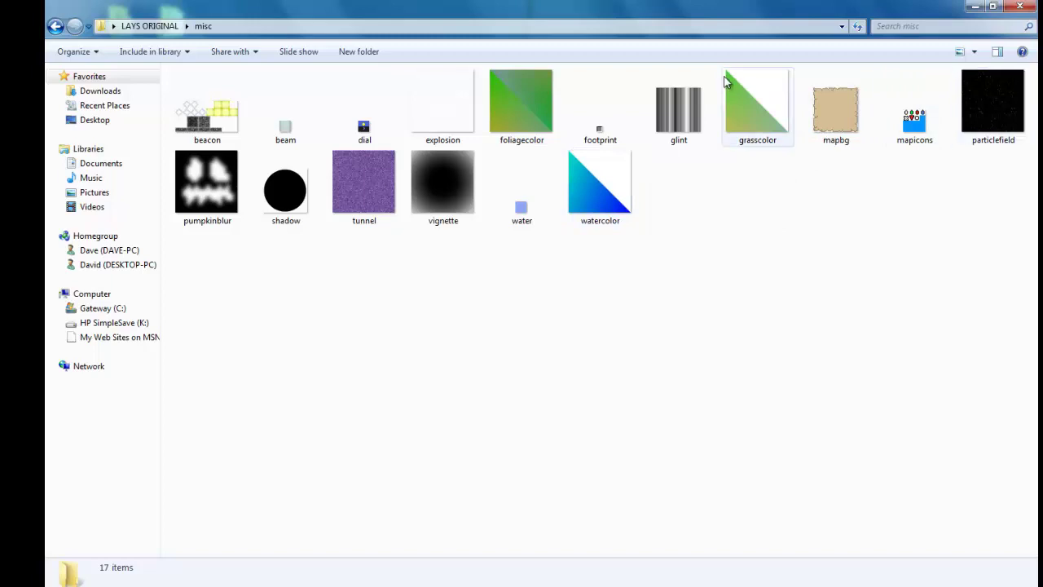
mouse_move(708, 93)
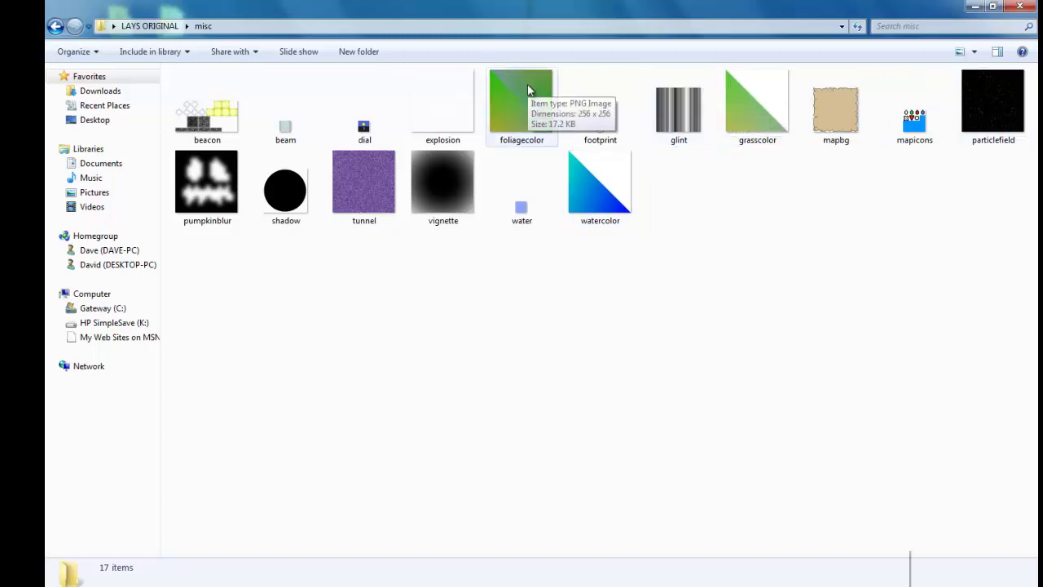
mouse_move(464, 85)
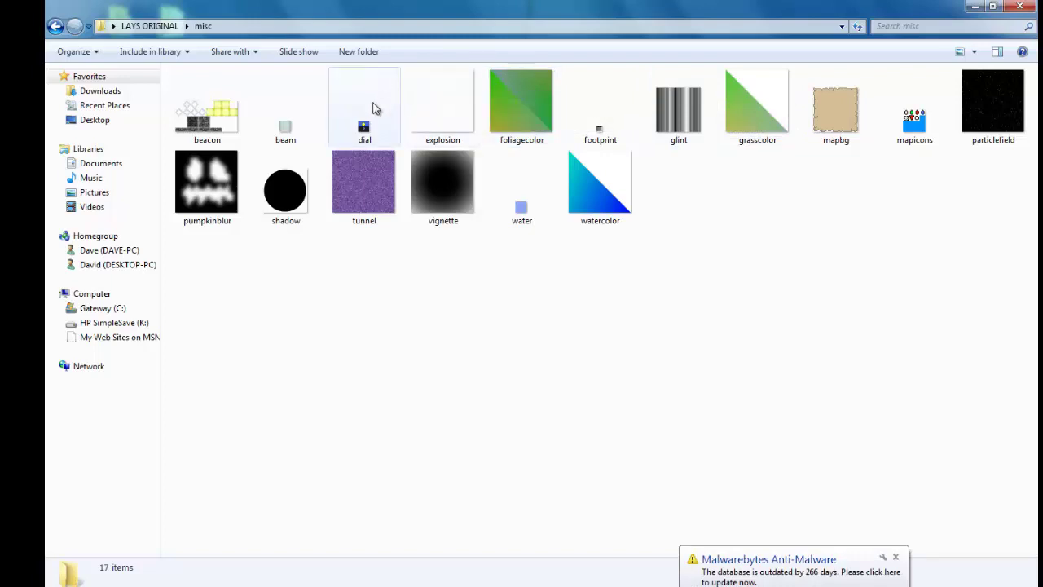
- Leave misc, open the mob folder and examine its villager and enderdragon subfolders, returning to mob after each one
mouse_move(374, 108)
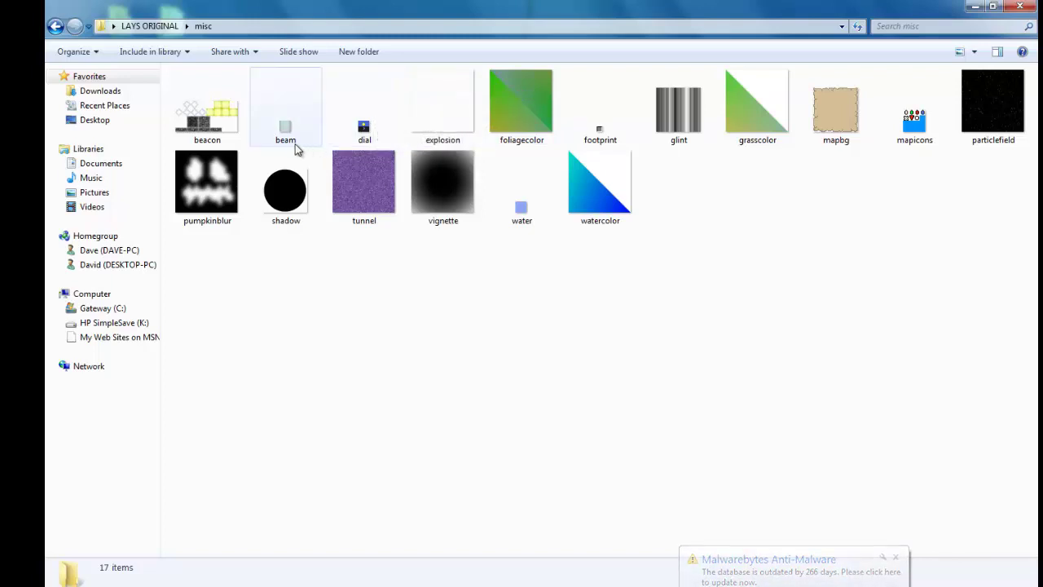
left_click(53, 27)
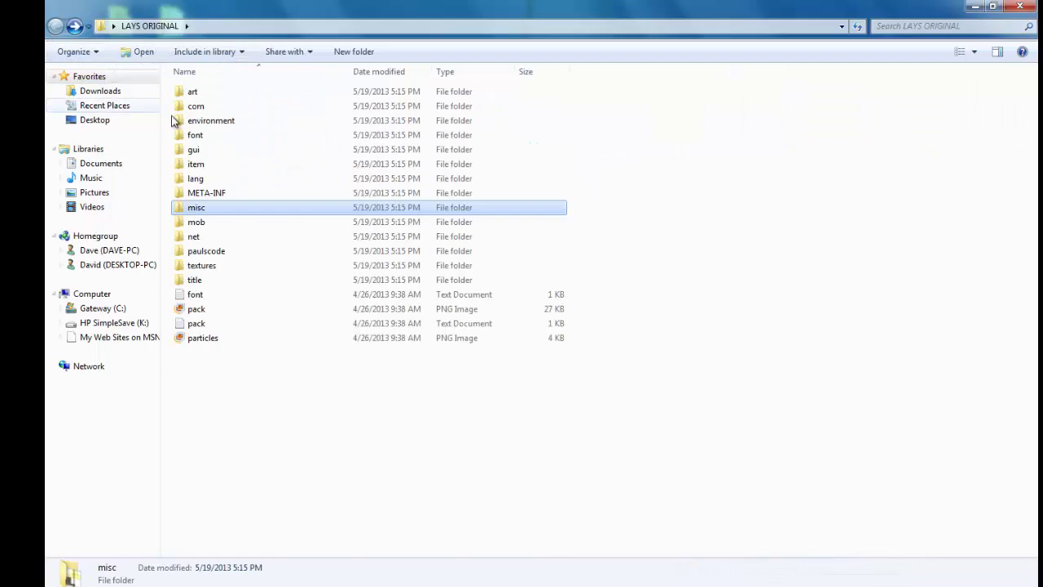
double_click(335, 227)
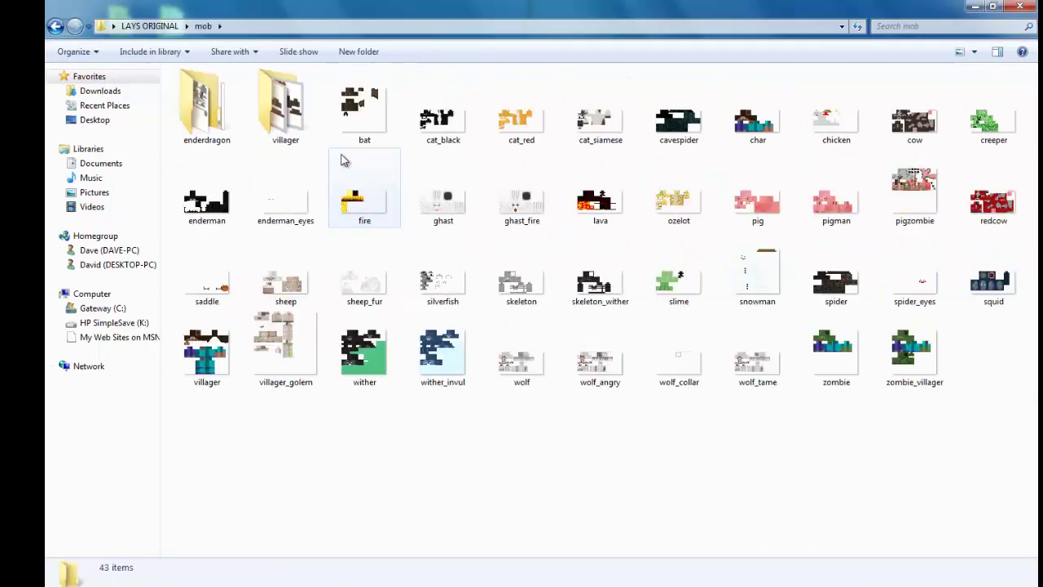
left_click(268, 102)
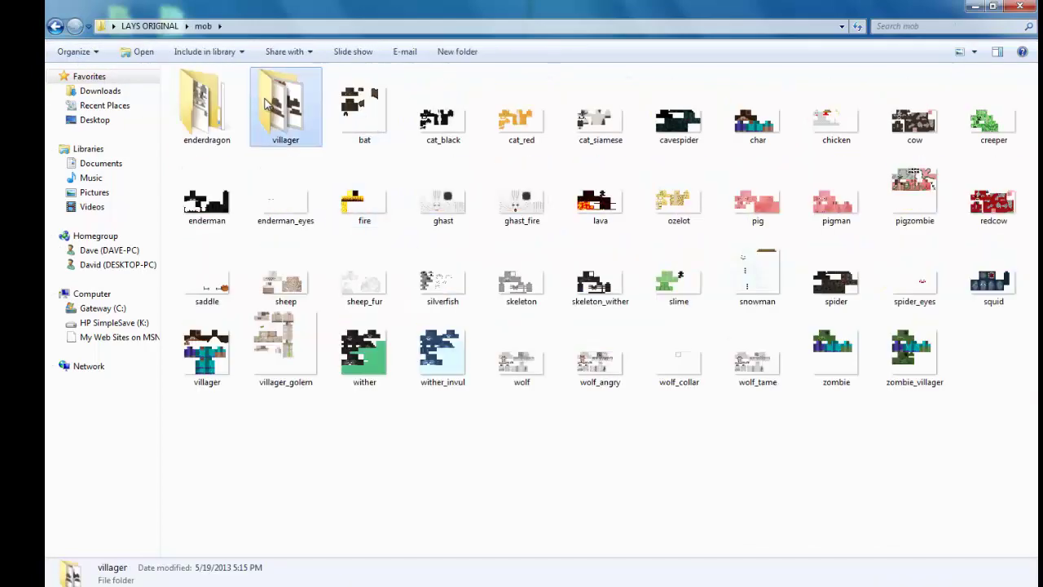
double_click(283, 116)
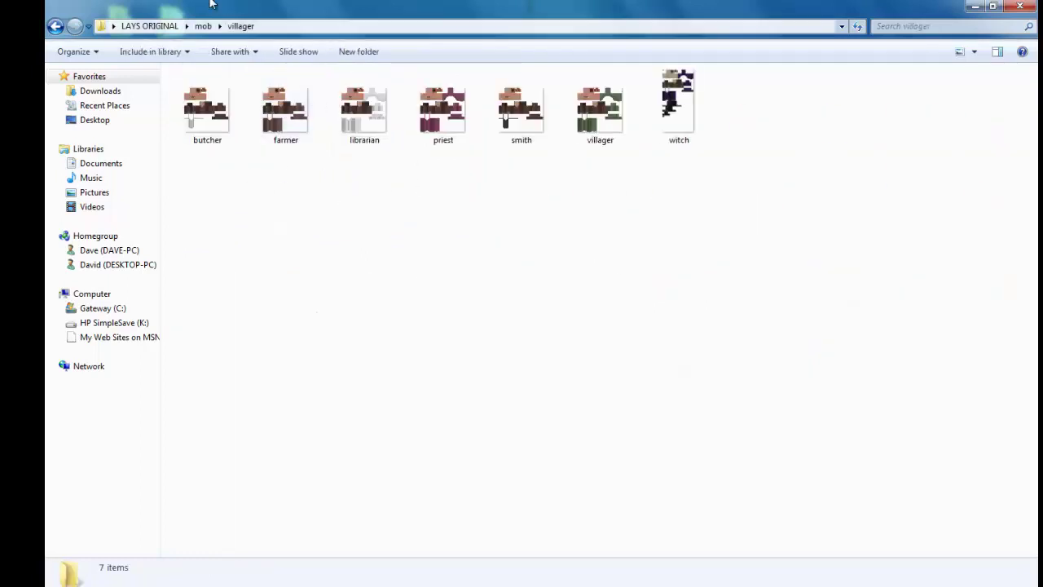
left_click(54, 27)
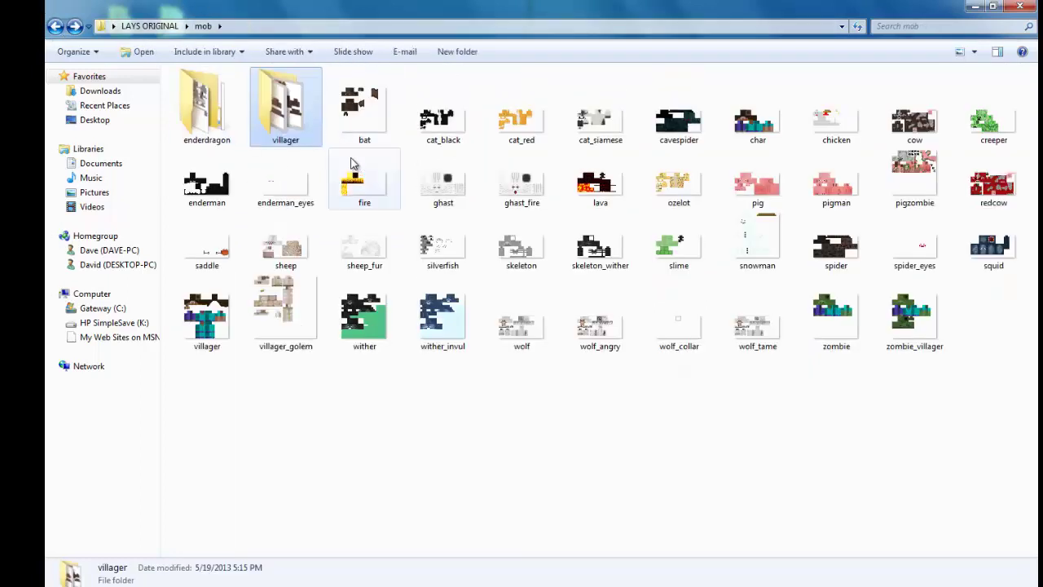
double_click(213, 110)
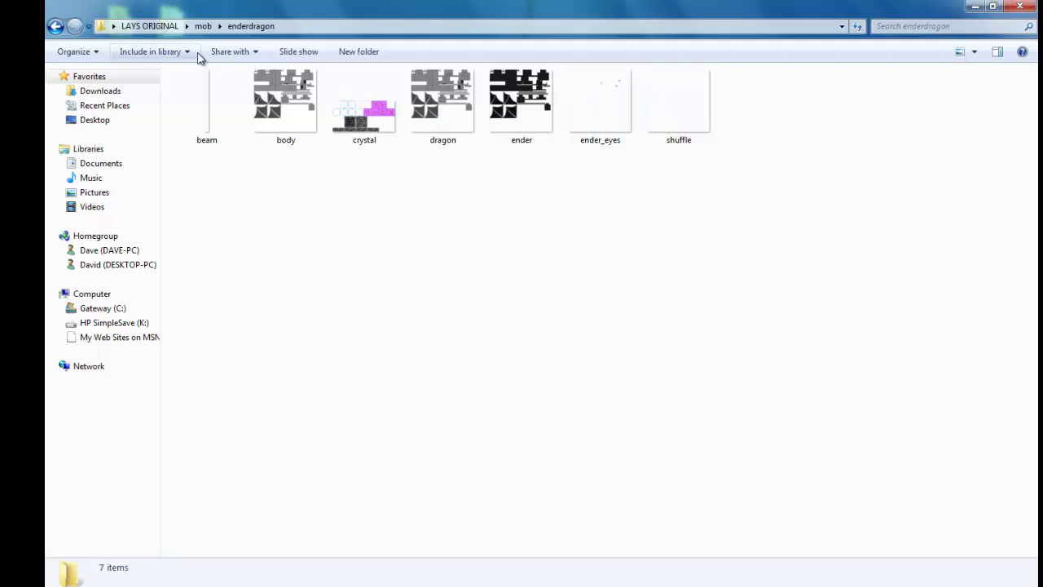
left_click(55, 26)
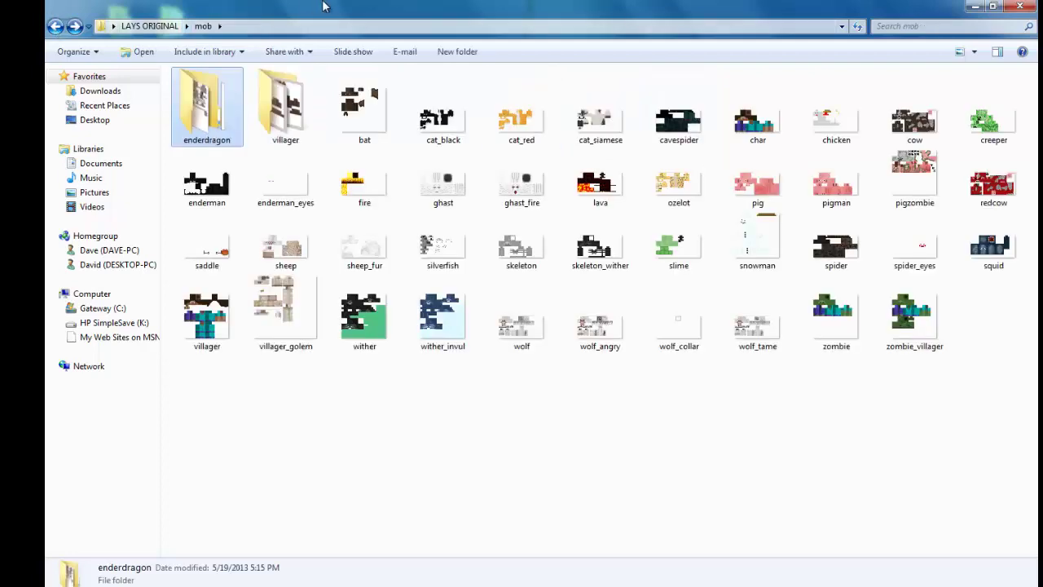
- Preview the bat texture, close the viewer, and examine the cat, cavespider, char, cow and creeper textures in mob
double_click(364, 122)
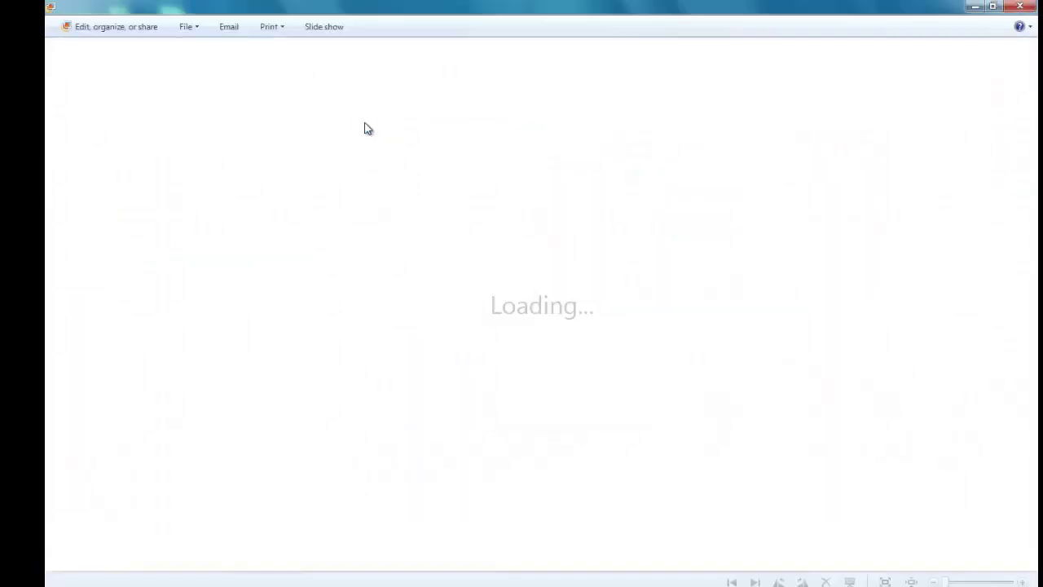
left_click(1019, 7)
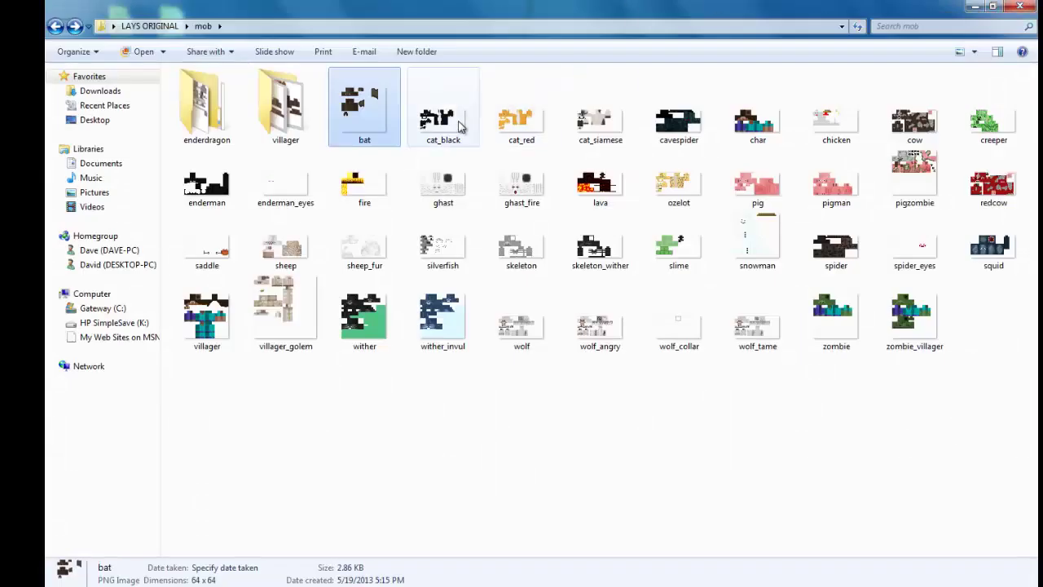
left_click(461, 123)
left_click(509, 131)
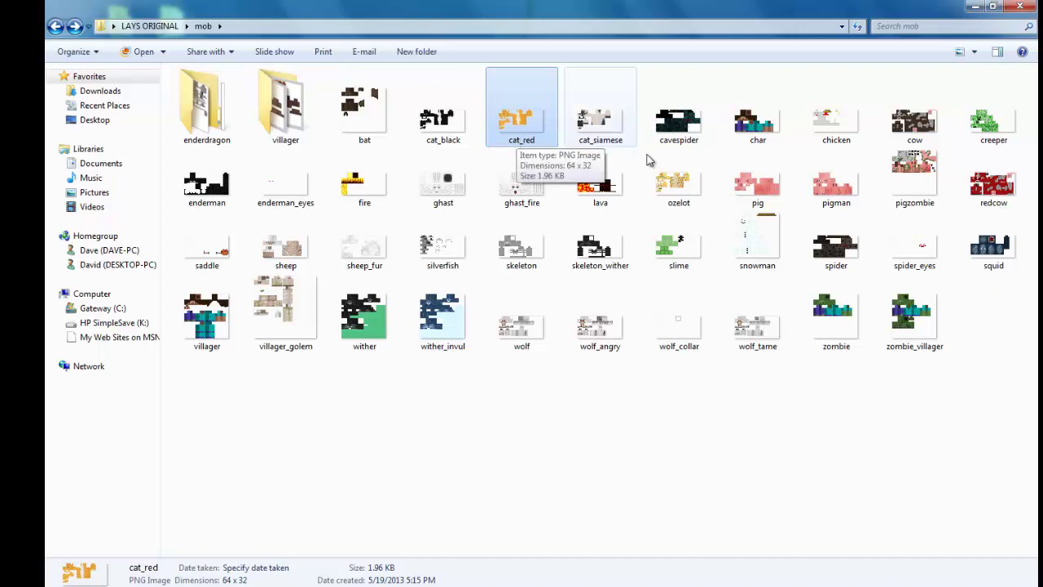
left_click(593, 118)
left_click(701, 145)
left_click(762, 136)
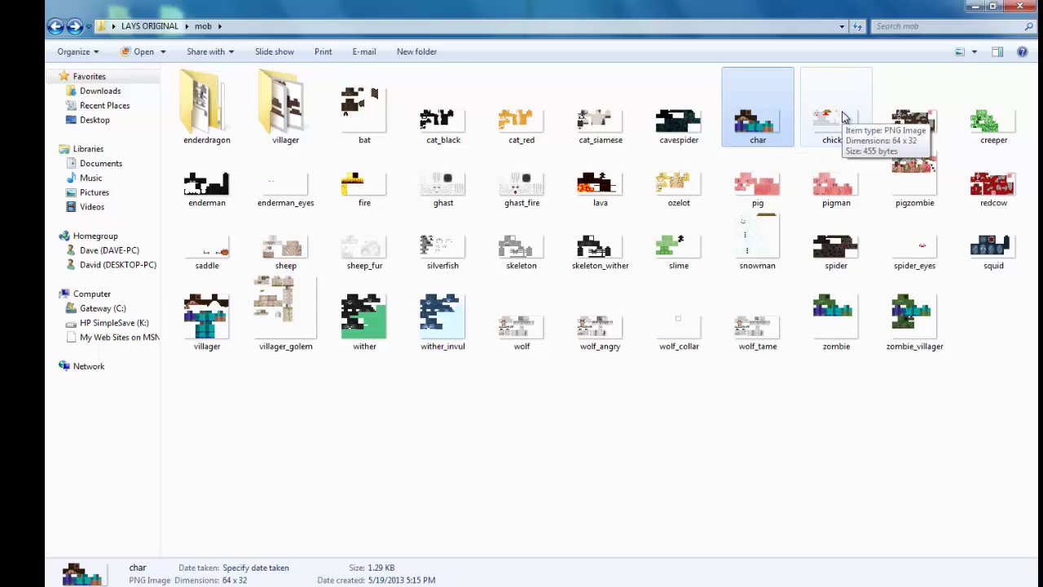
left_click(945, 116)
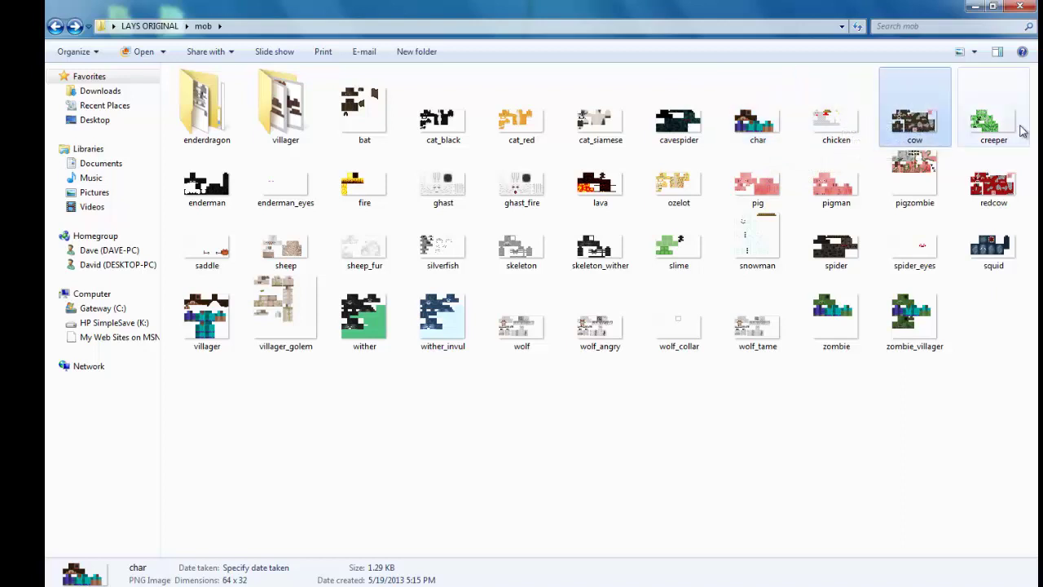
left_click(990, 122)
- Examine the enderman_eyes, fire, ghast, ghast_fire and lava textures in the mob folder
left_click(285, 185)
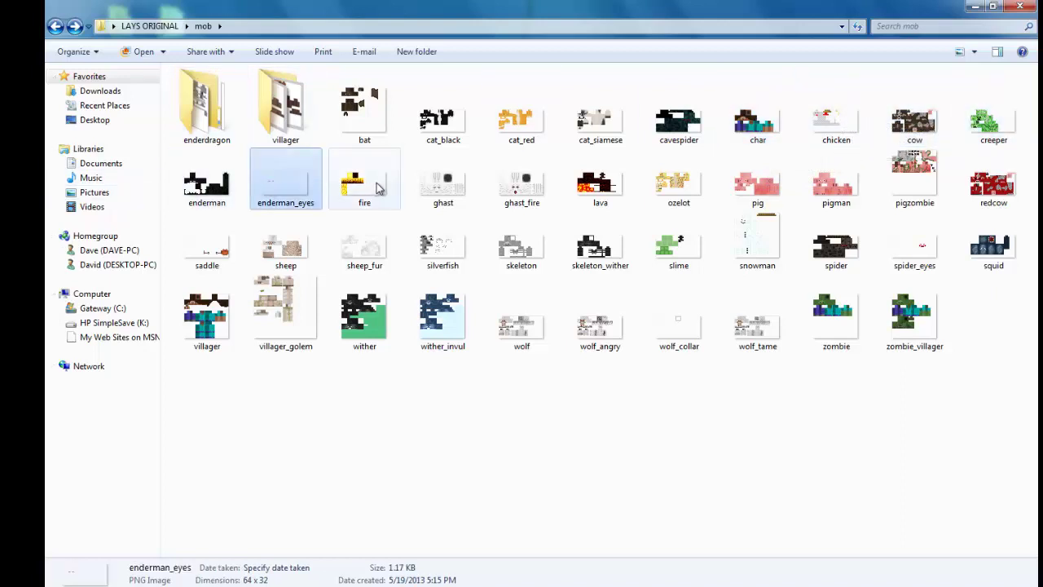
left_click(443, 186)
left_click(554, 196)
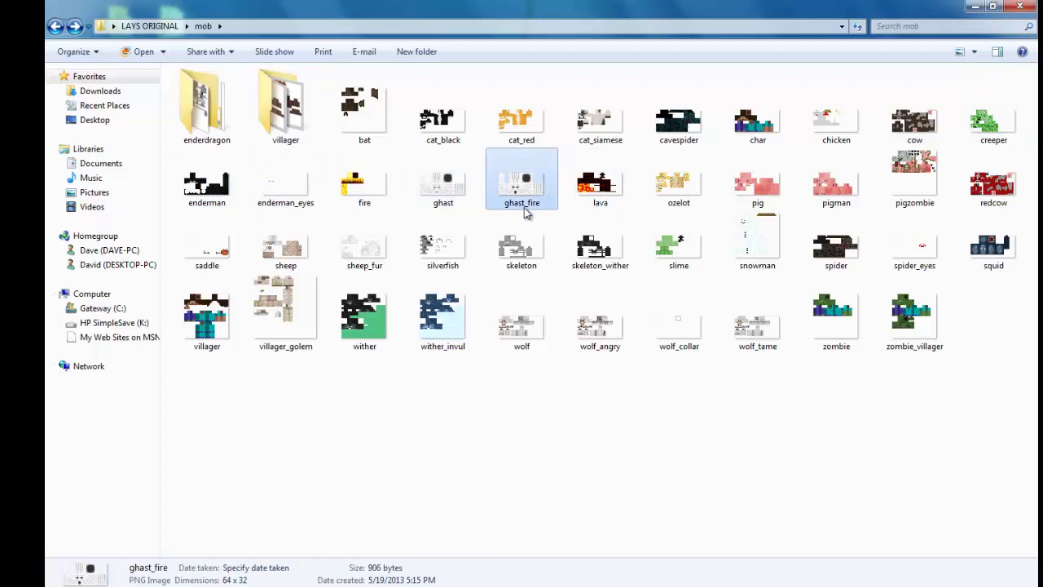
left_click(349, 178)
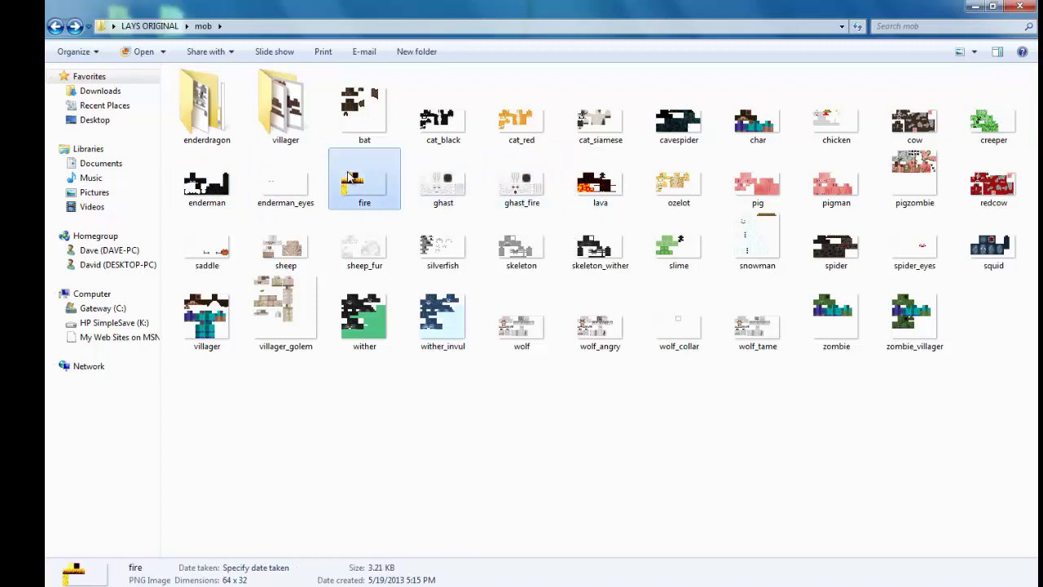
left_click(457, 194)
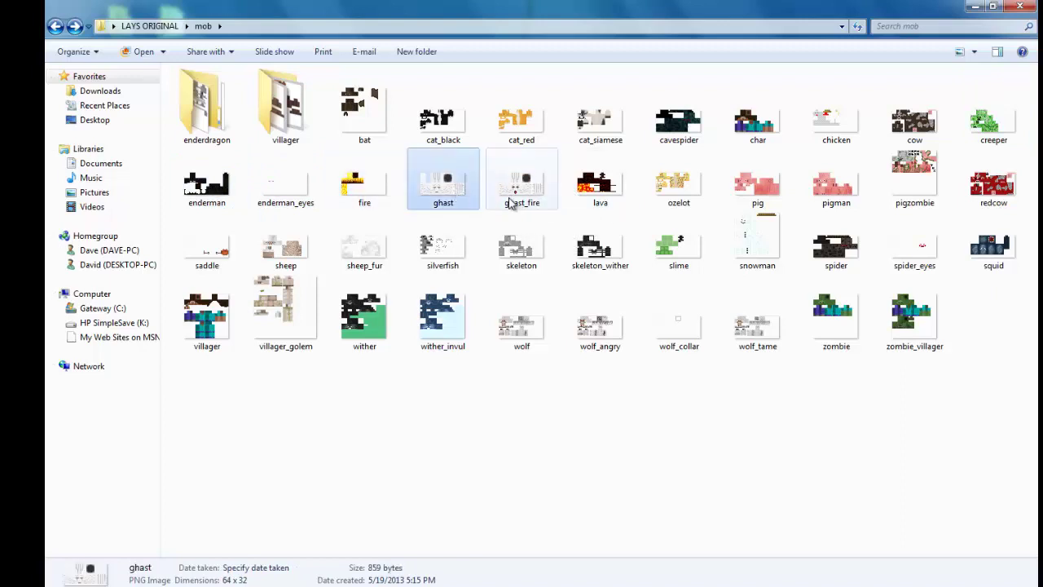
left_click(528, 200)
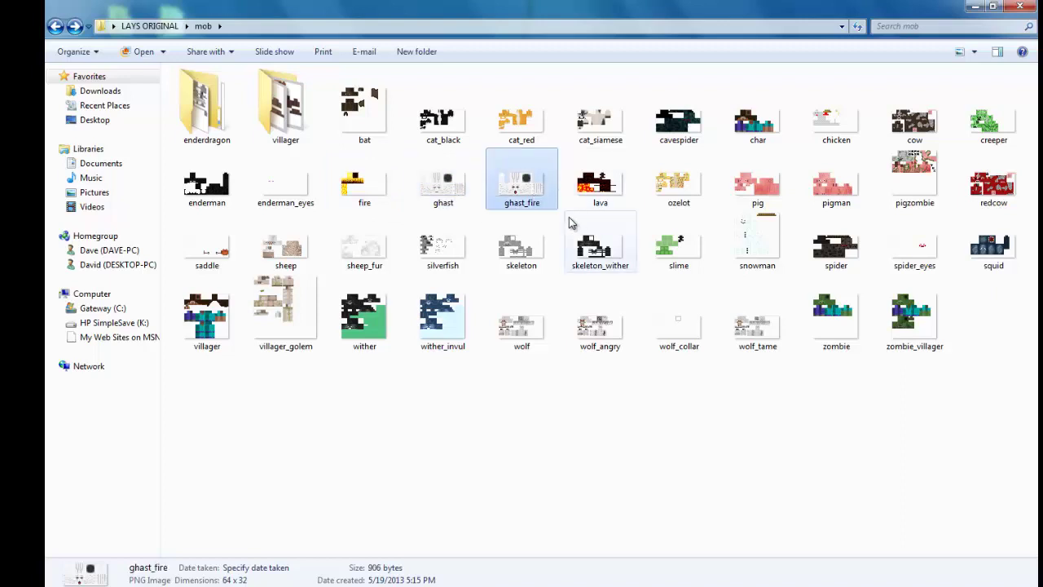
left_click(619, 202)
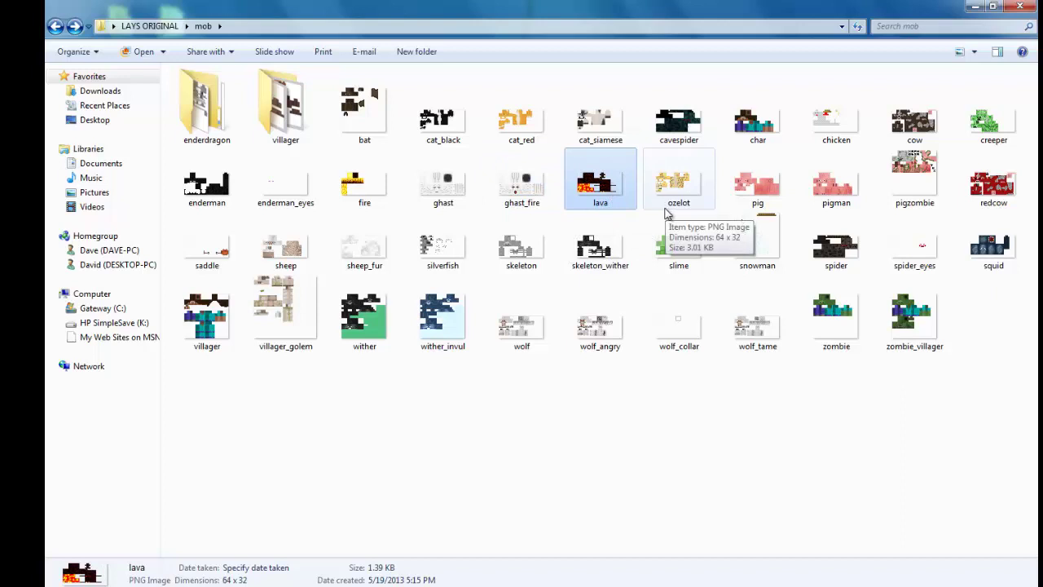
- Examine the ozelot, pig, pigman and pigzombie textures, then select the villager subfolder
left_click(691, 181)
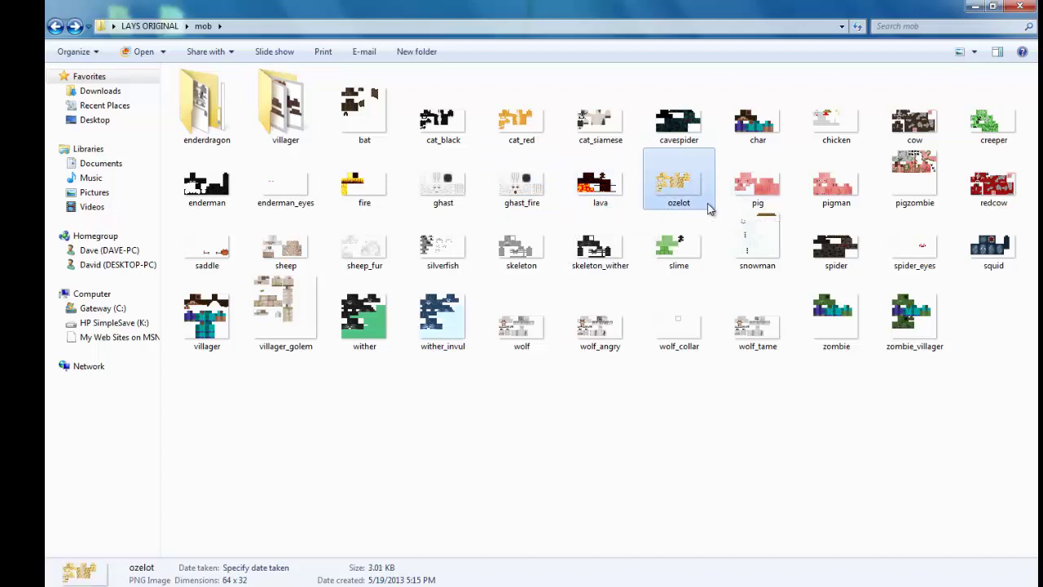
left_click(748, 203)
left_click(654, 186)
left_click(743, 203)
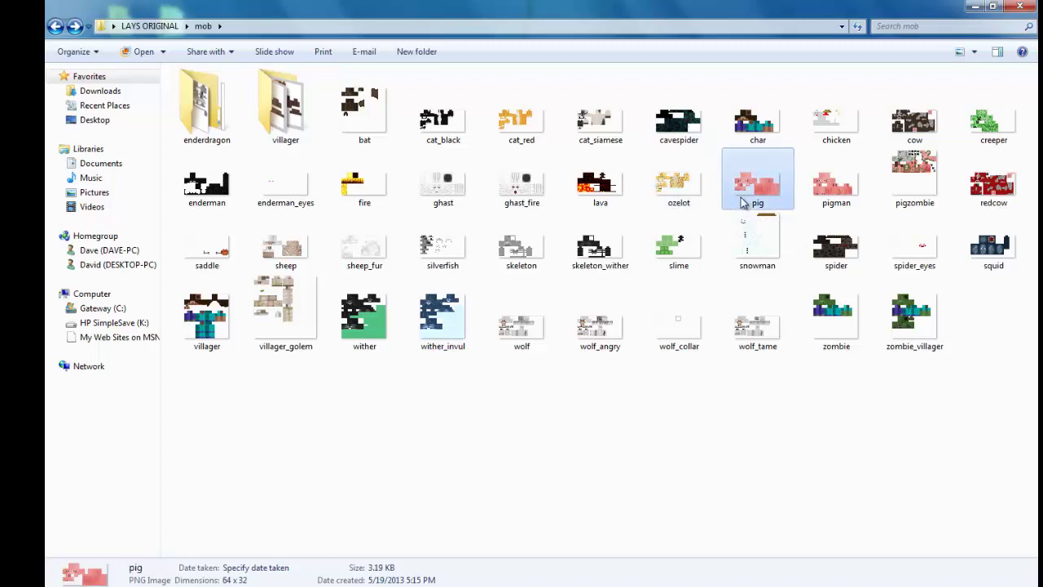
left_click(677, 184)
left_click(748, 202)
left_click(851, 187)
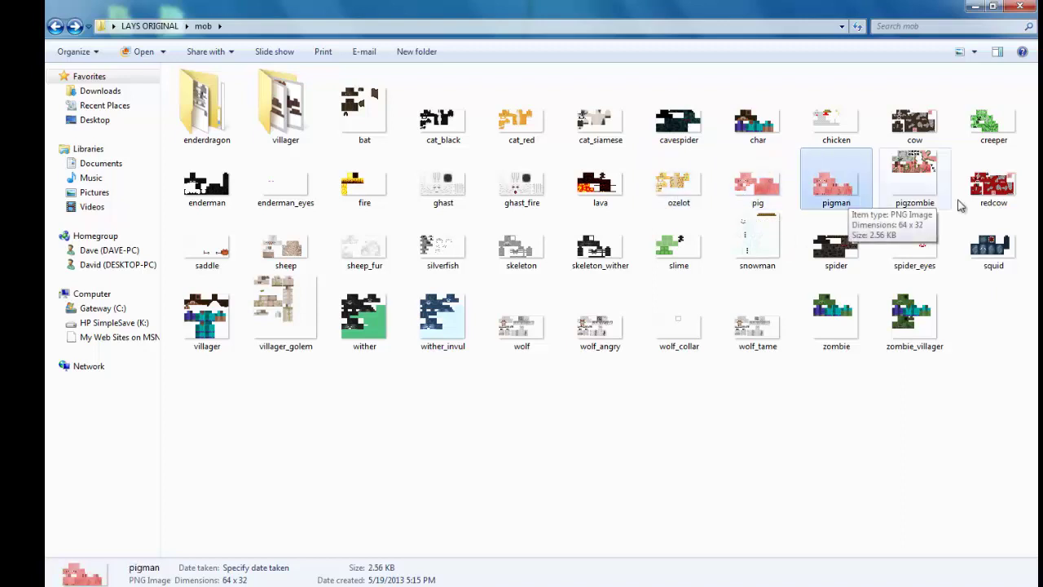
left_click(904, 188)
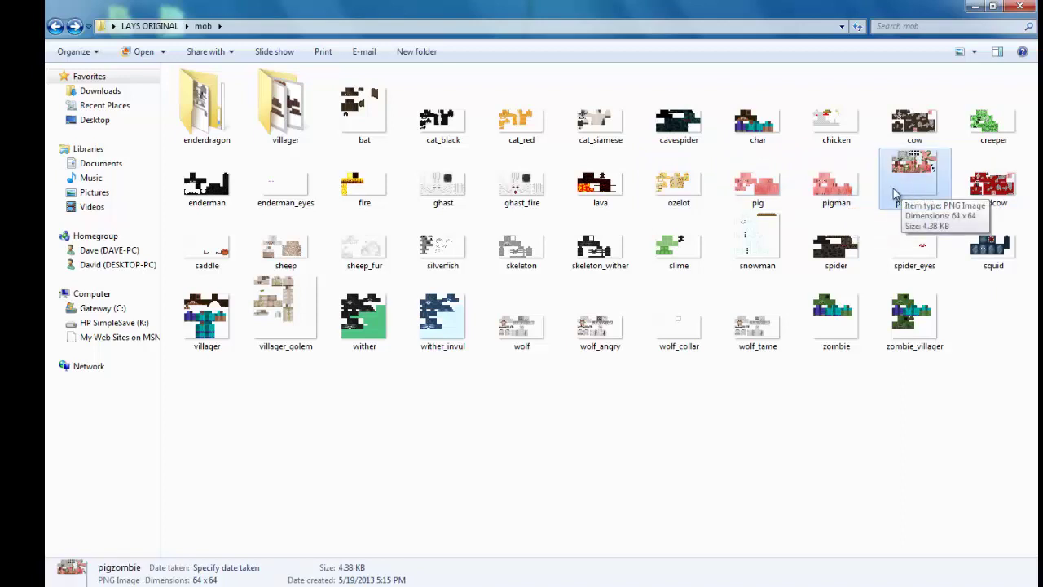
left_click(864, 193)
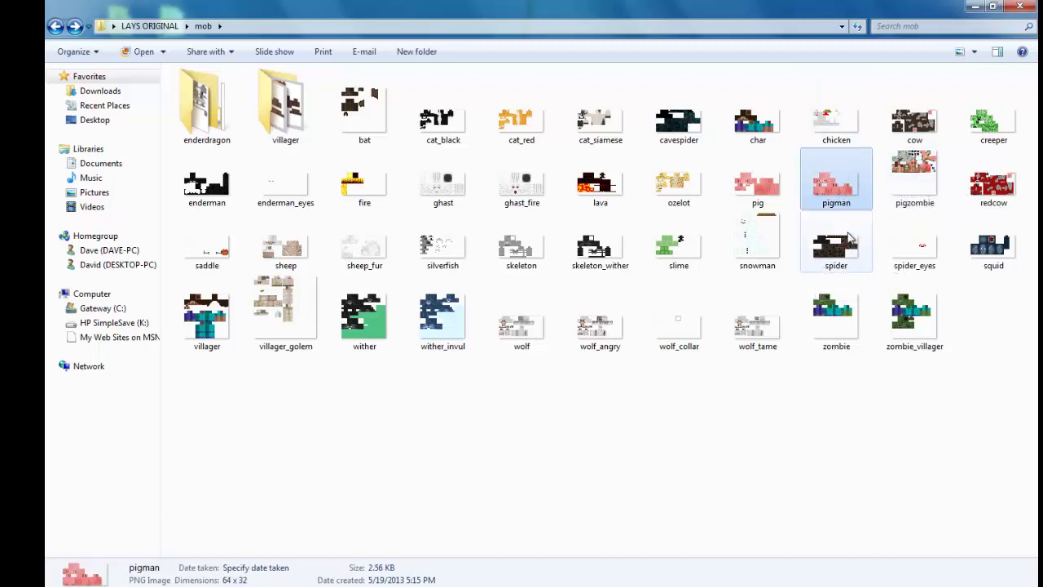
left_click(303, 124)
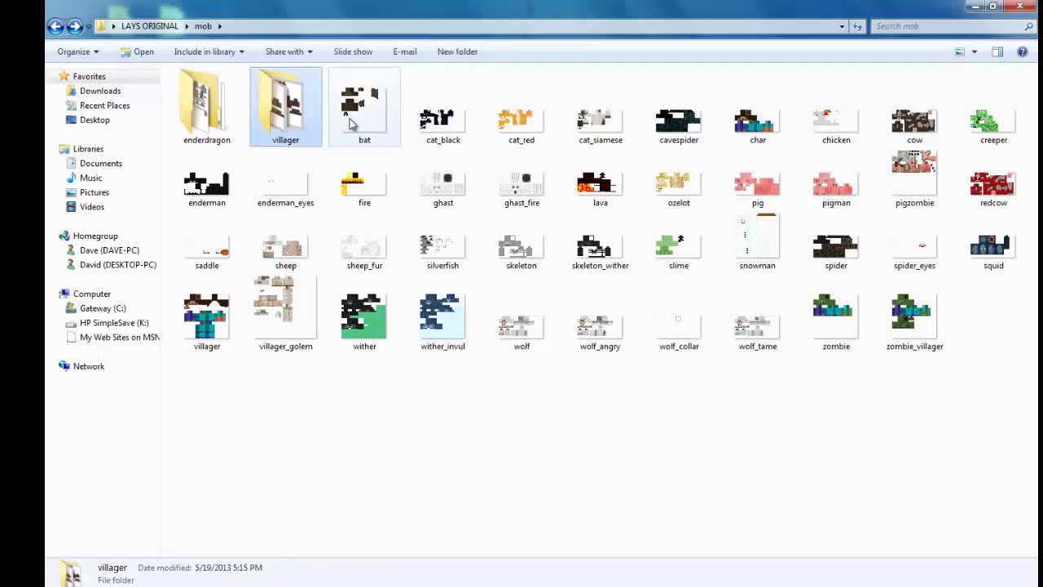
- Examine the redcow and saddle textures and compare sheep with sheep_fur in the mob folder
left_click(993, 186)
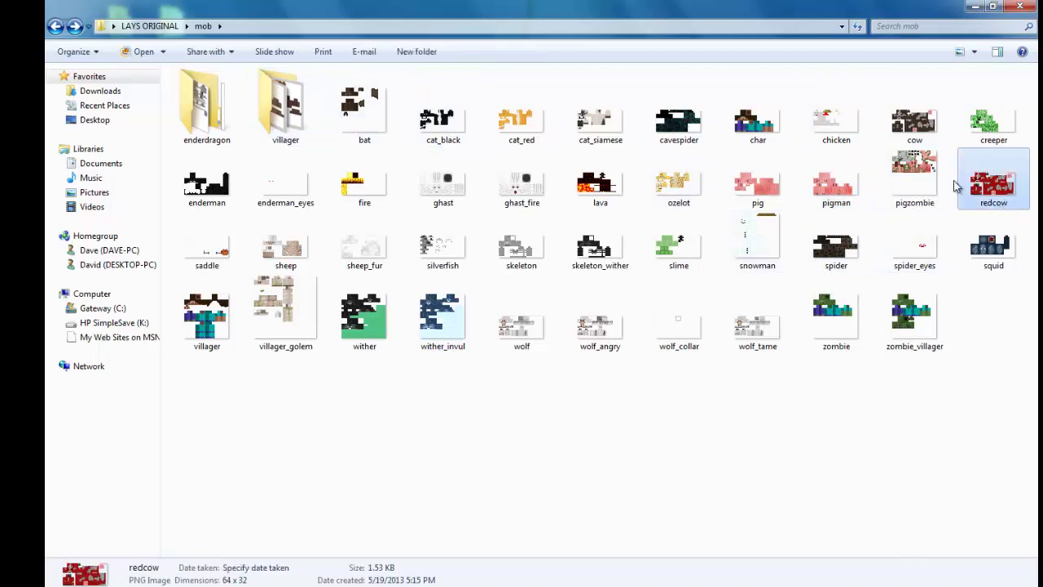
left_click(228, 253)
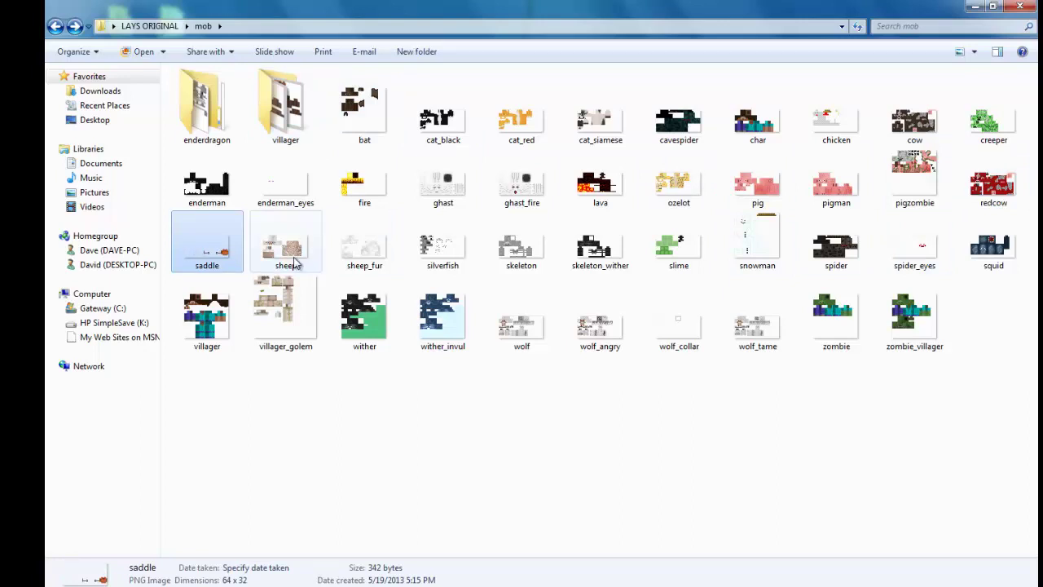
left_click(283, 255)
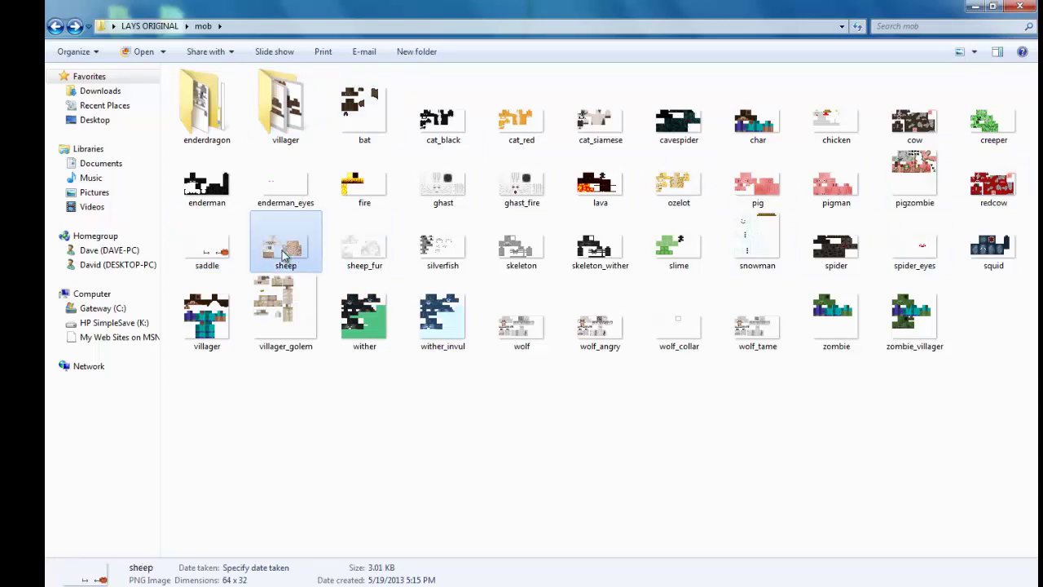
left_click(376, 263)
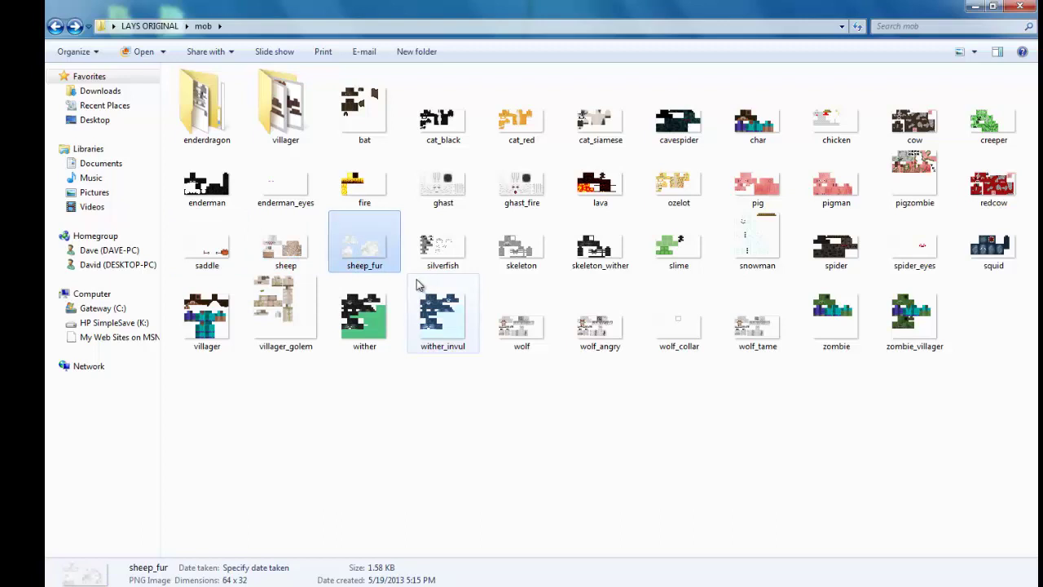
left_click(287, 256)
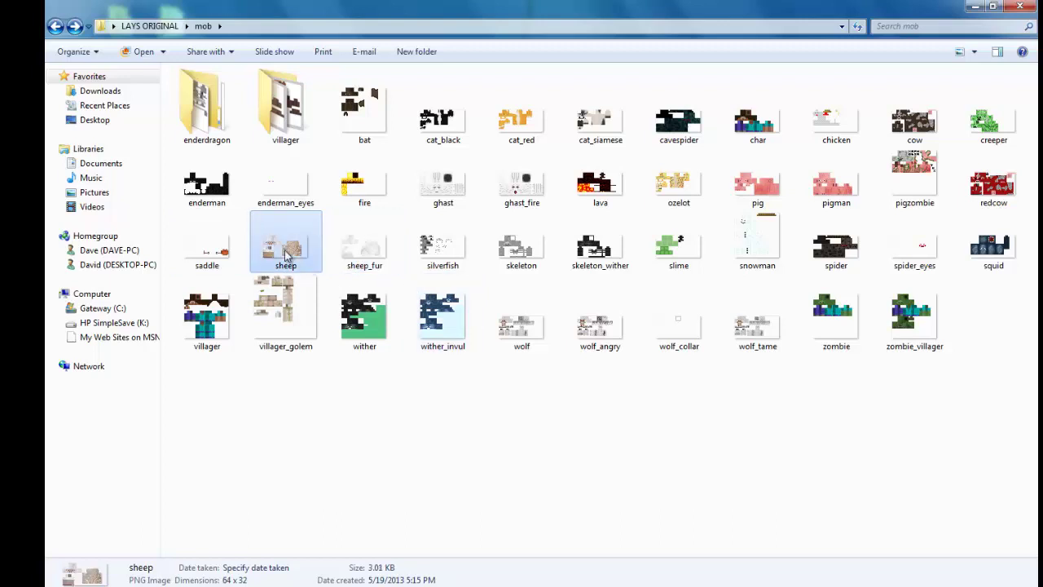
left_click(345, 249)
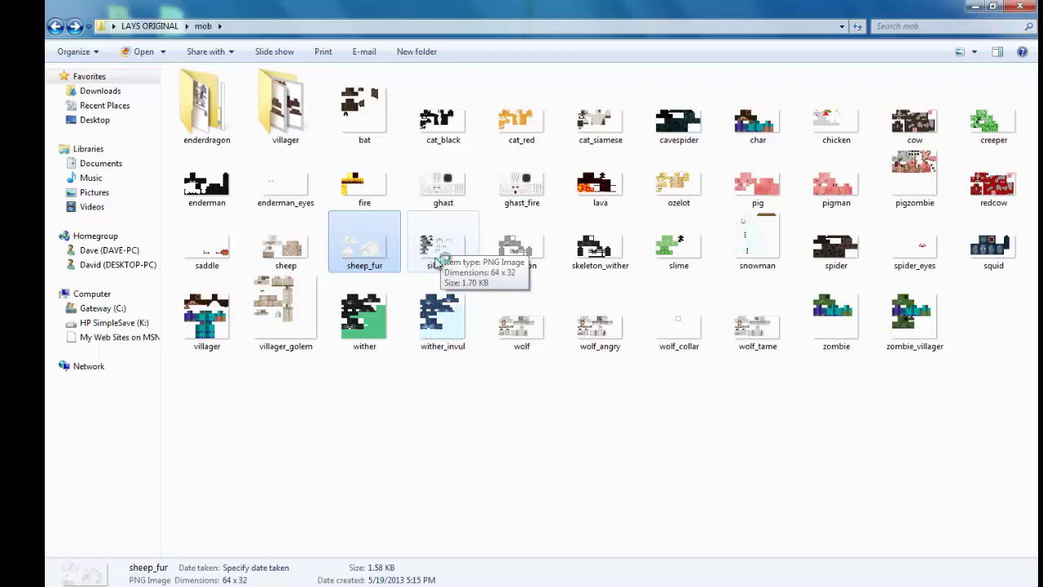
- Examine the silverfish, skeleton, skeleton_wither, slime, snowman, spider, spider_eyes and squid textures in the mob folder
left_click(432, 261)
left_click(514, 271)
left_click(604, 259)
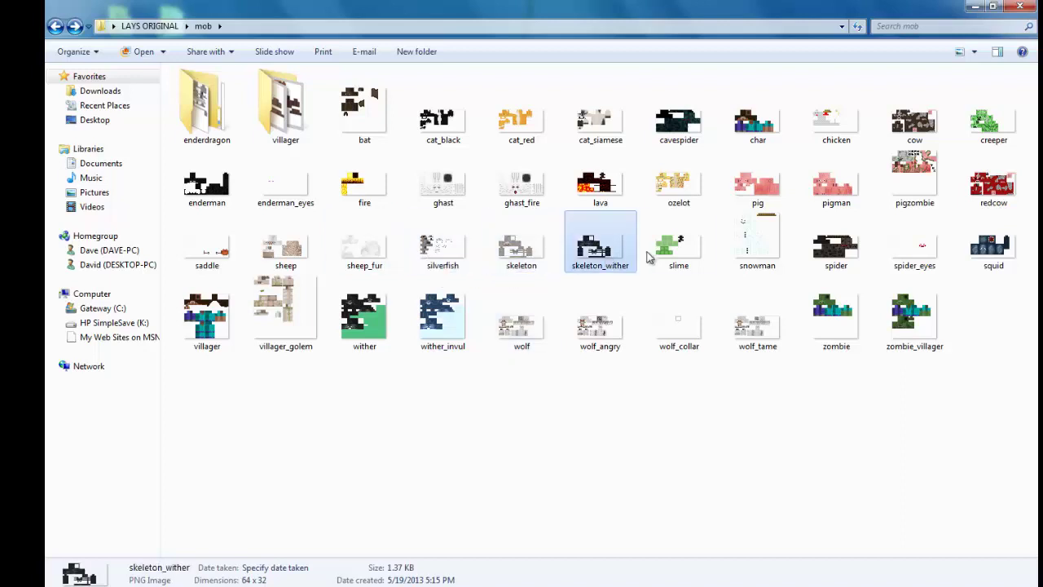
left_click(686, 251)
left_click(760, 249)
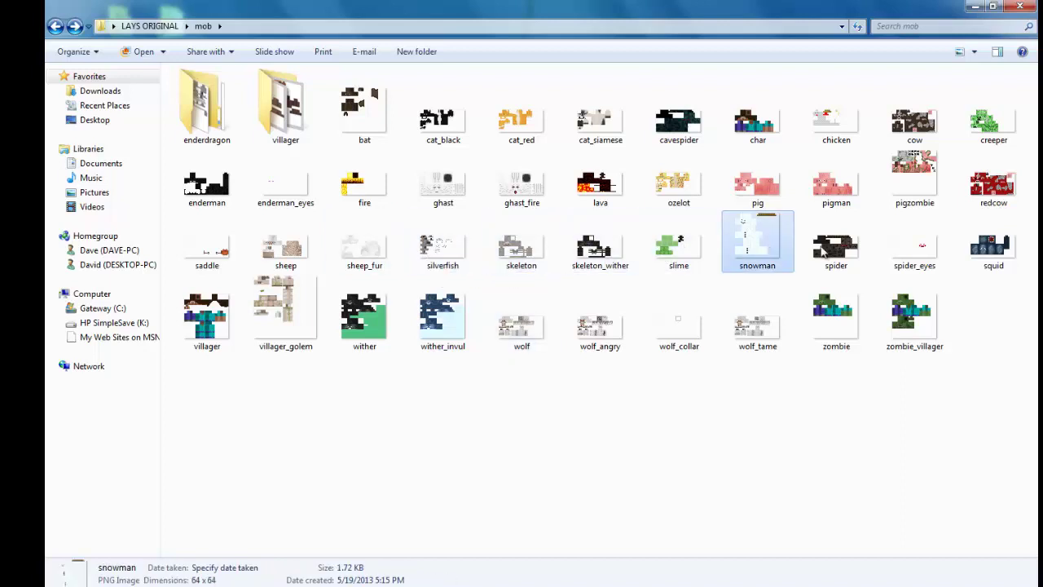
left_click(851, 253)
left_click(927, 259)
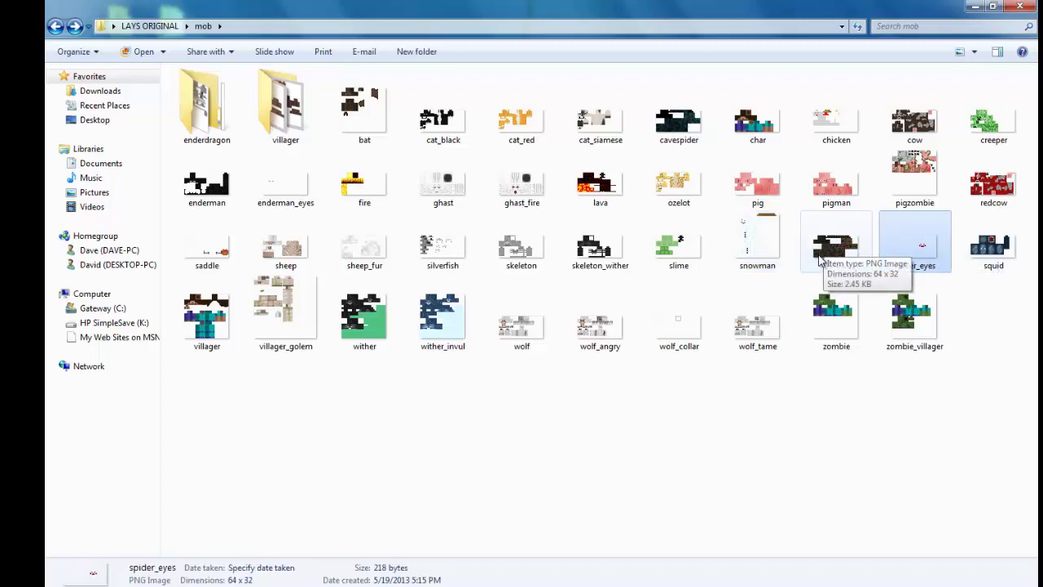
left_click(991, 249)
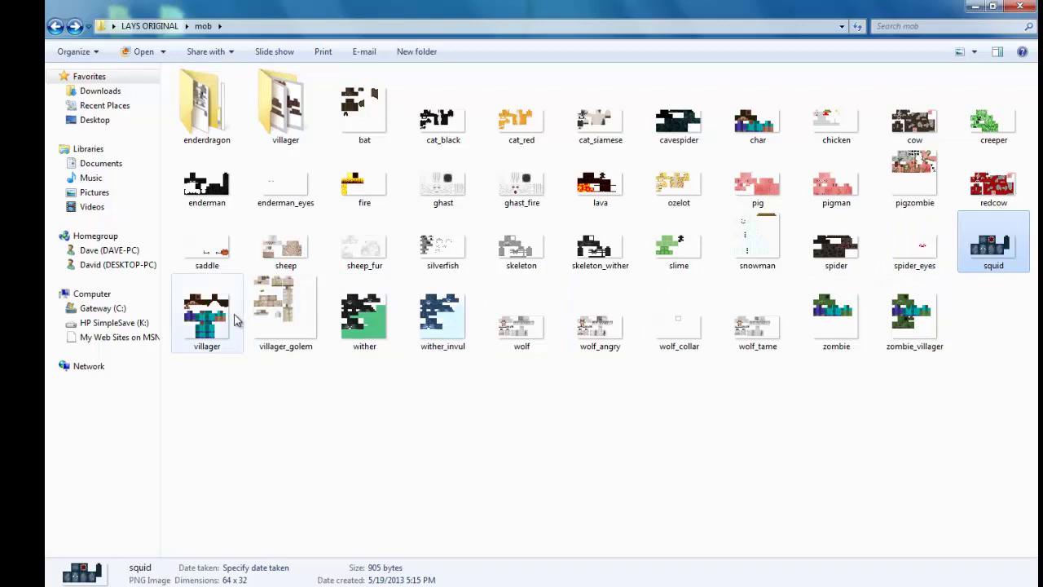
- Examine the villager, villager_golem, wither and wither_invul textures in the mob folder
left_click(196, 341)
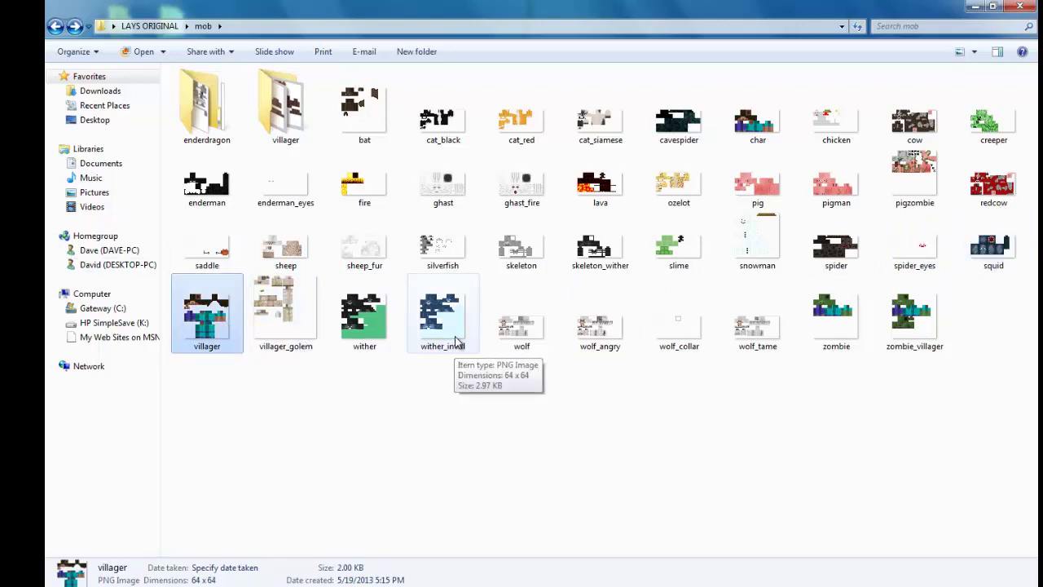
left_click(286, 326)
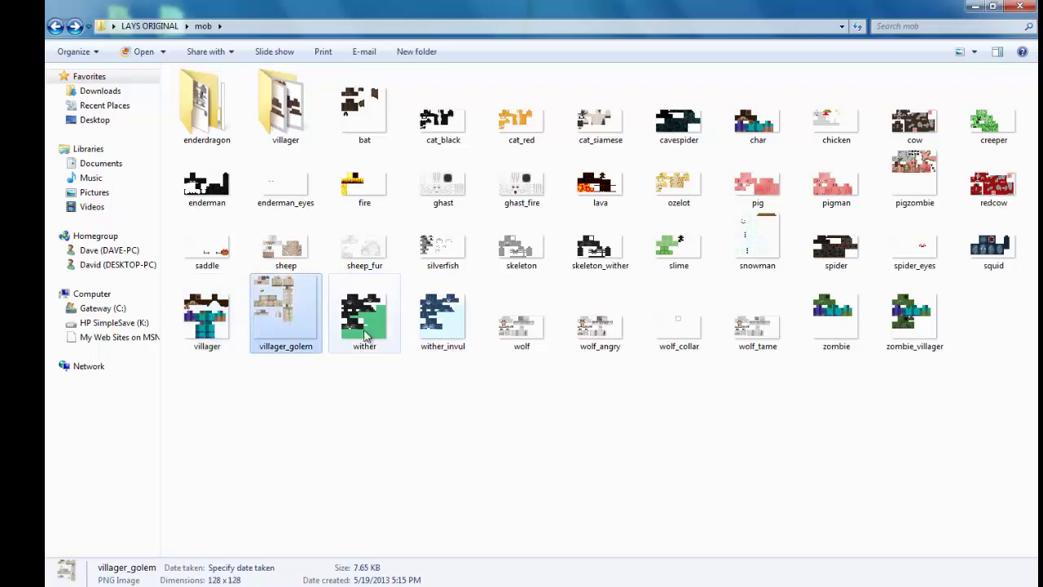
left_click(366, 335)
left_click(464, 328)
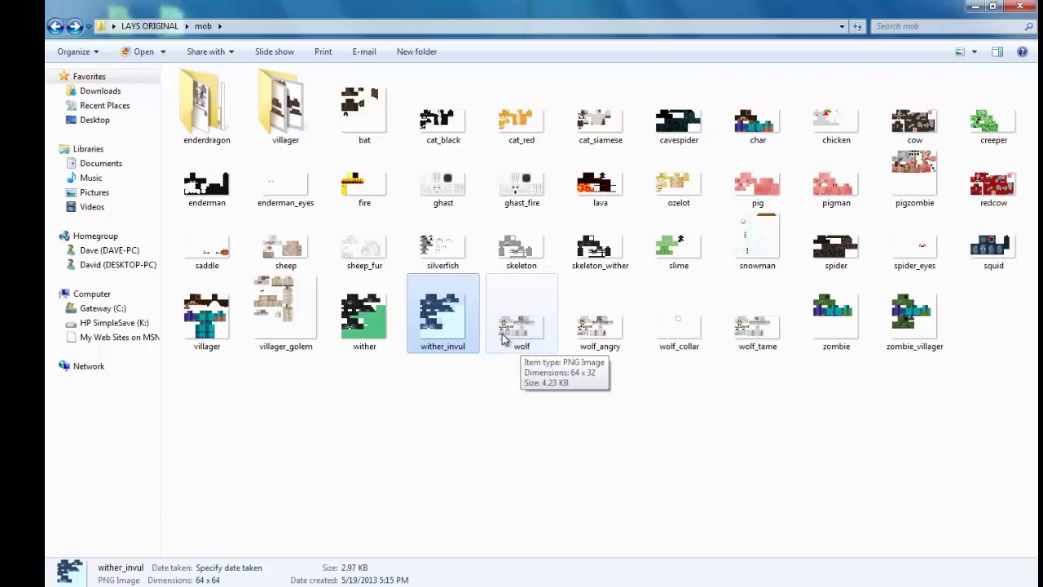
- Examine the wolf, wolf_angry, wolf_collar, wolf_tame, zombie and zombie_villager textures in the mob folder
left_click(538, 334)
left_click(590, 330)
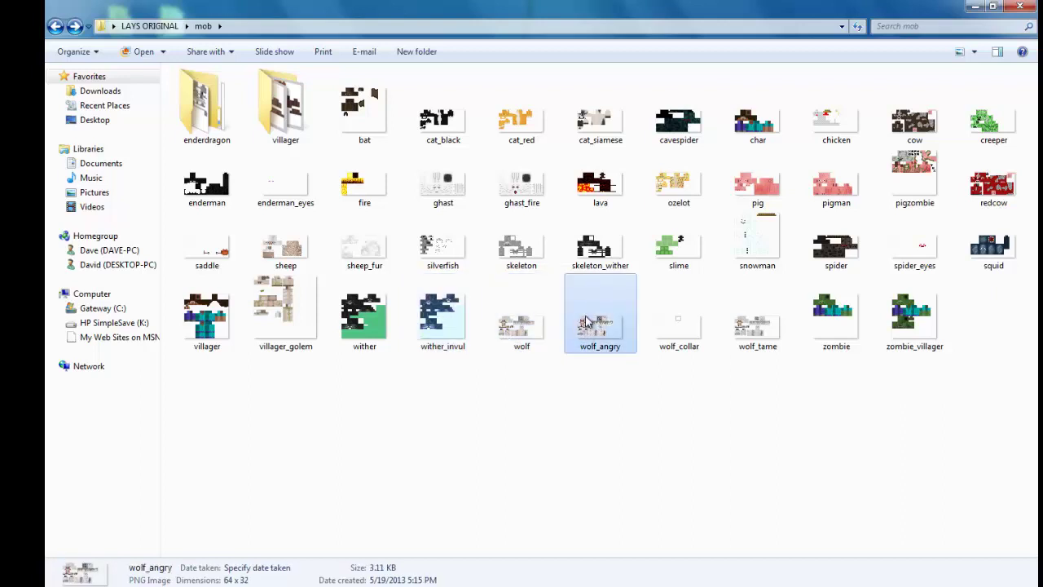
left_click(660, 335)
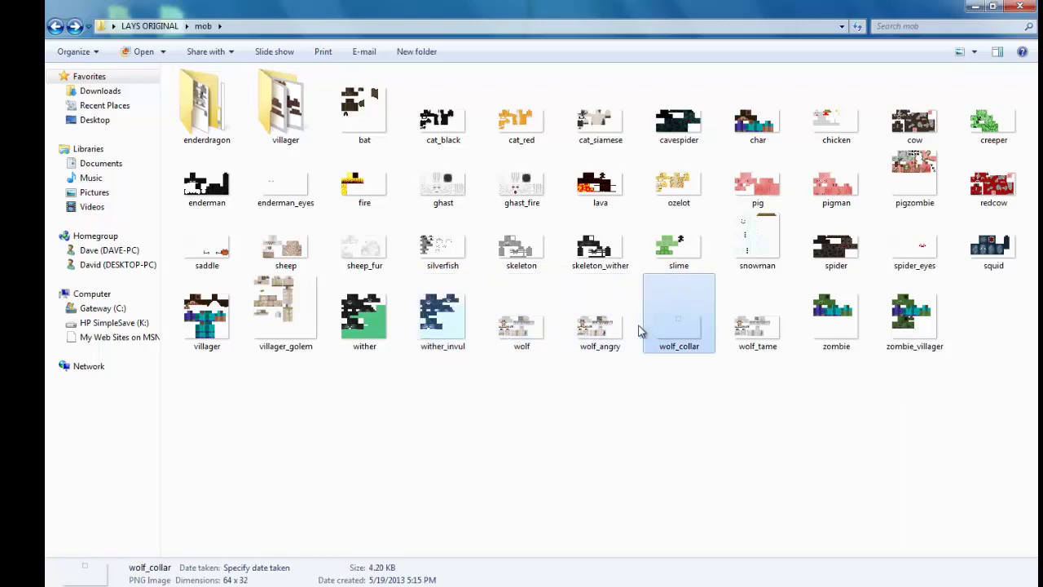
left_click(747, 332)
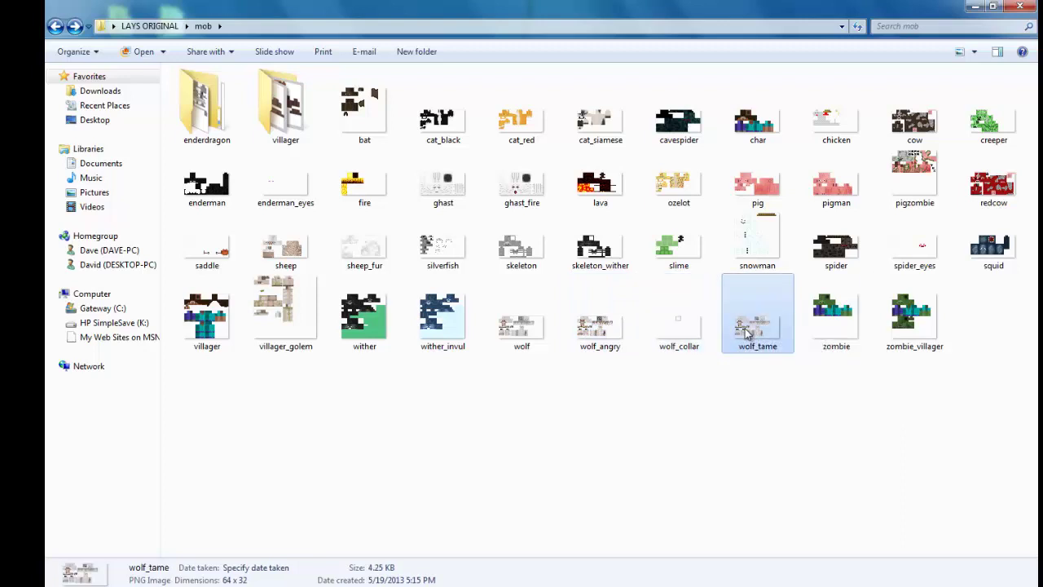
left_click(848, 308)
left_click(911, 313)
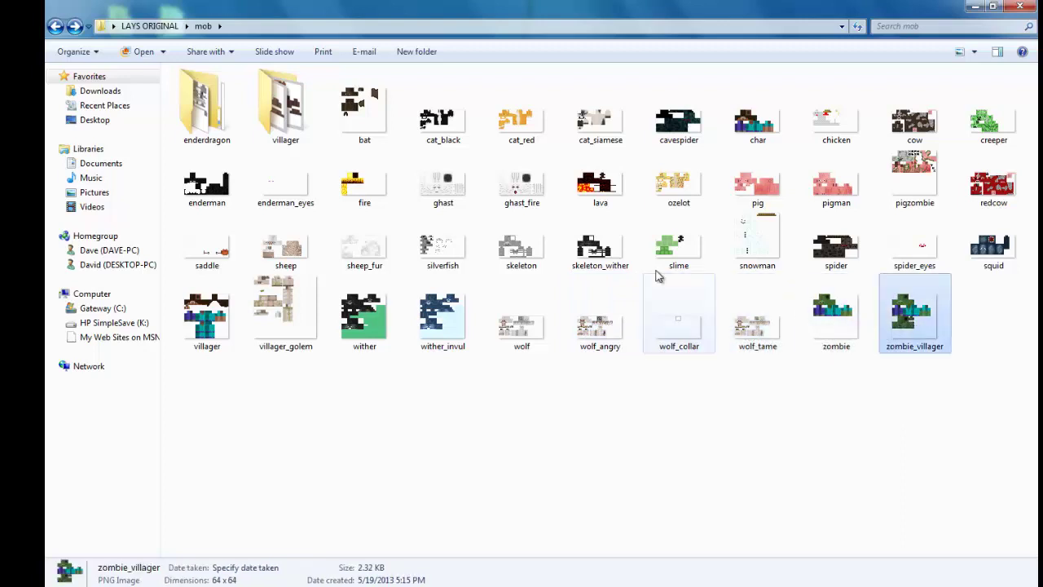
- Leave the mob folder, look inside the net folder's minecraft subfolder, and return to LAYS ORIGINAL
left_click(56, 26)
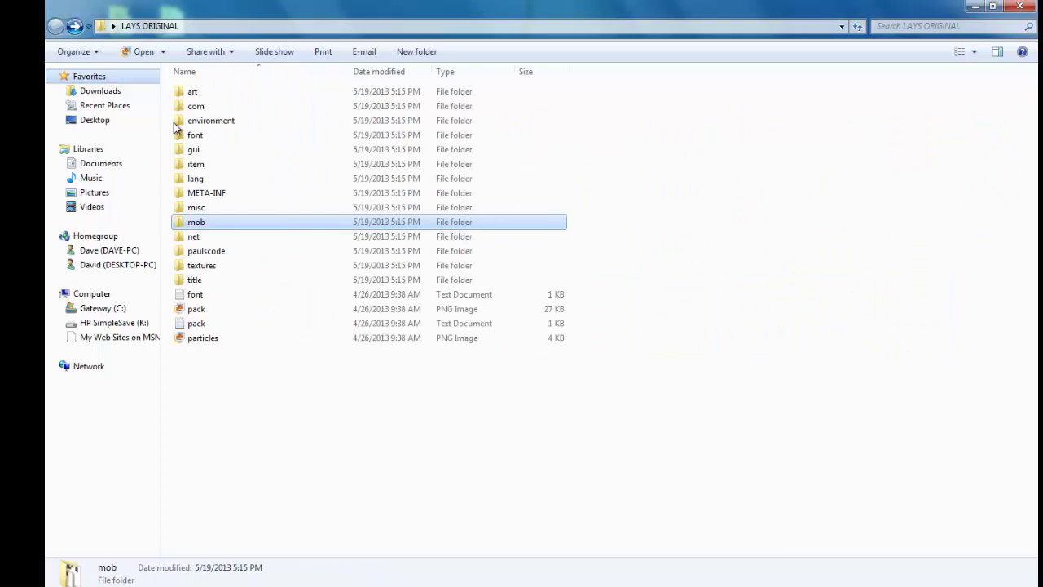
left_click(240, 237)
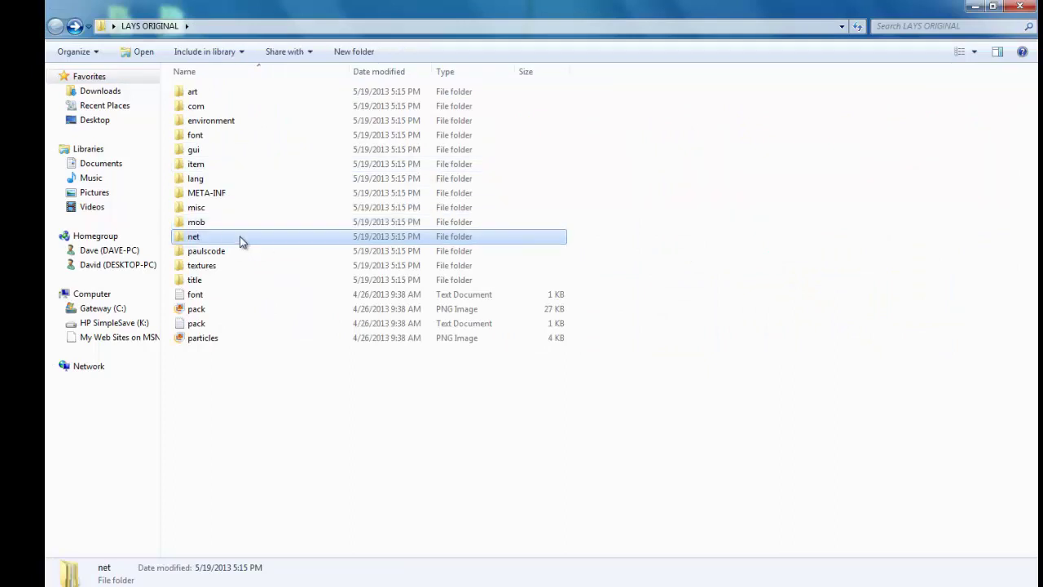
double_click(240, 237)
double_click(204, 91)
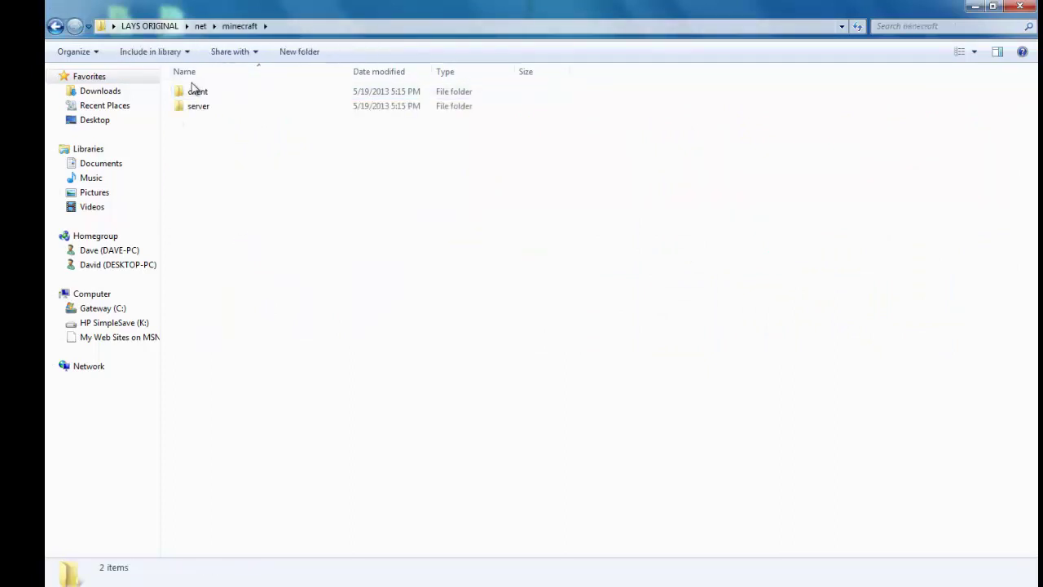
double_click(54, 26)
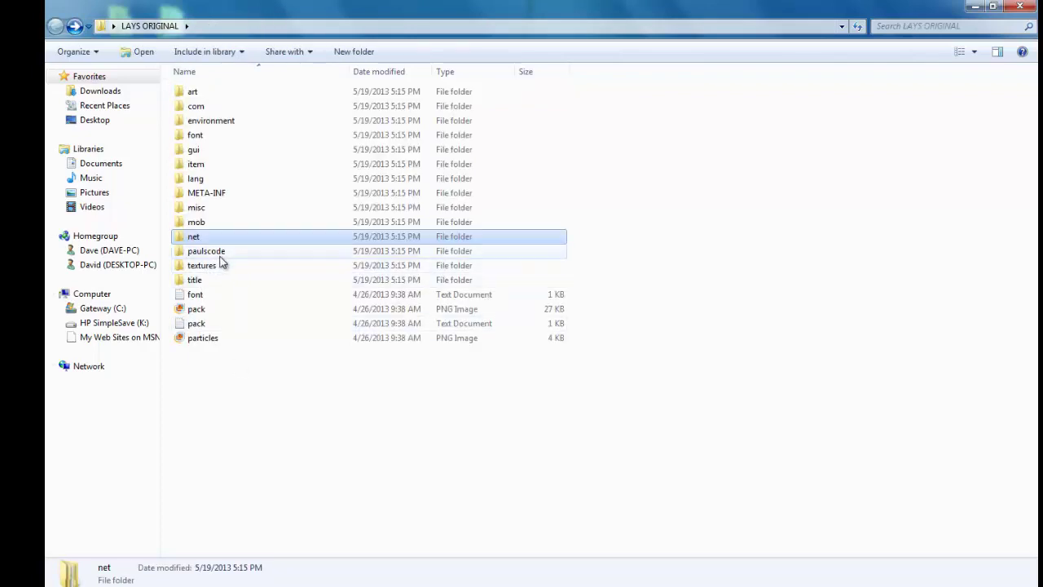
- Open the blocks folder inside textures and look through the block textures down to the end of the list
double_click(216, 273)
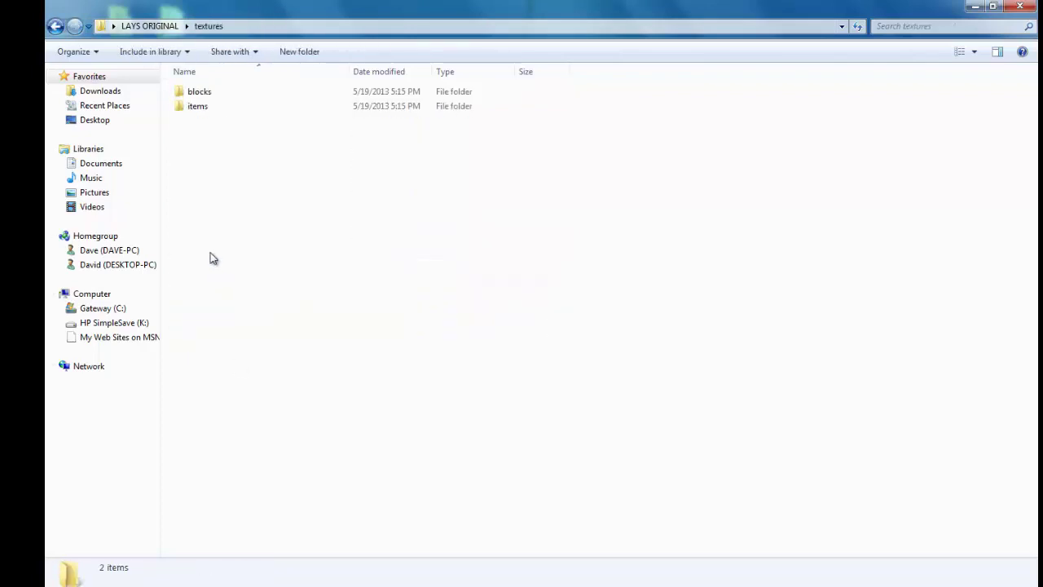
left_click(200, 95)
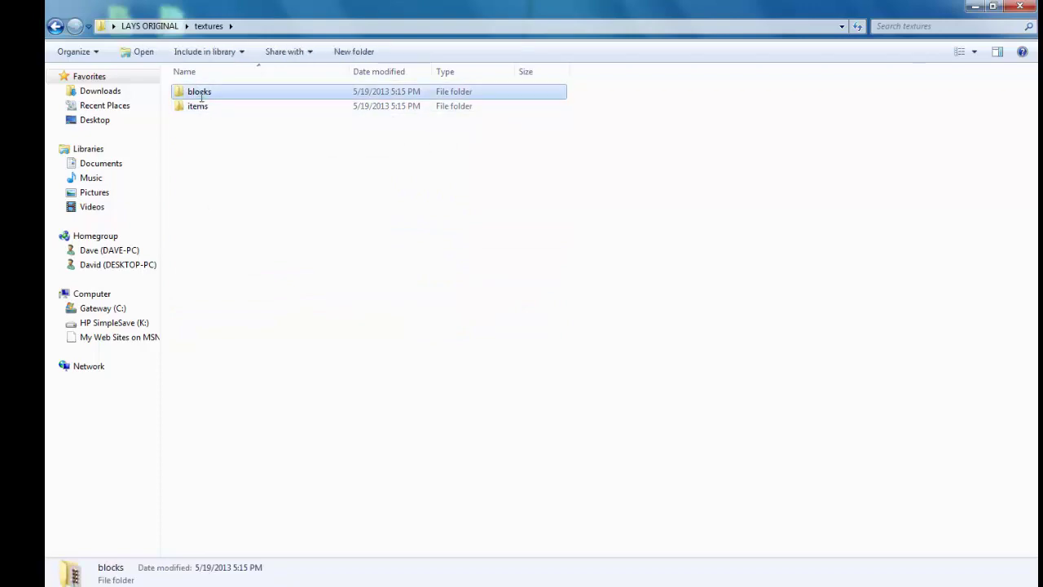
double_click(268, 92)
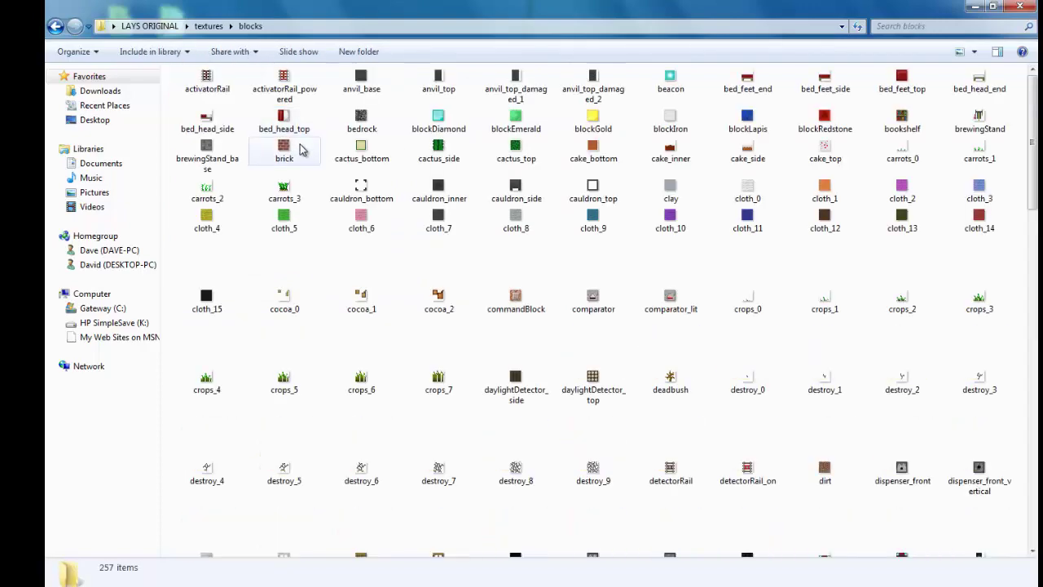
scroll(300, 149, "down", 15)
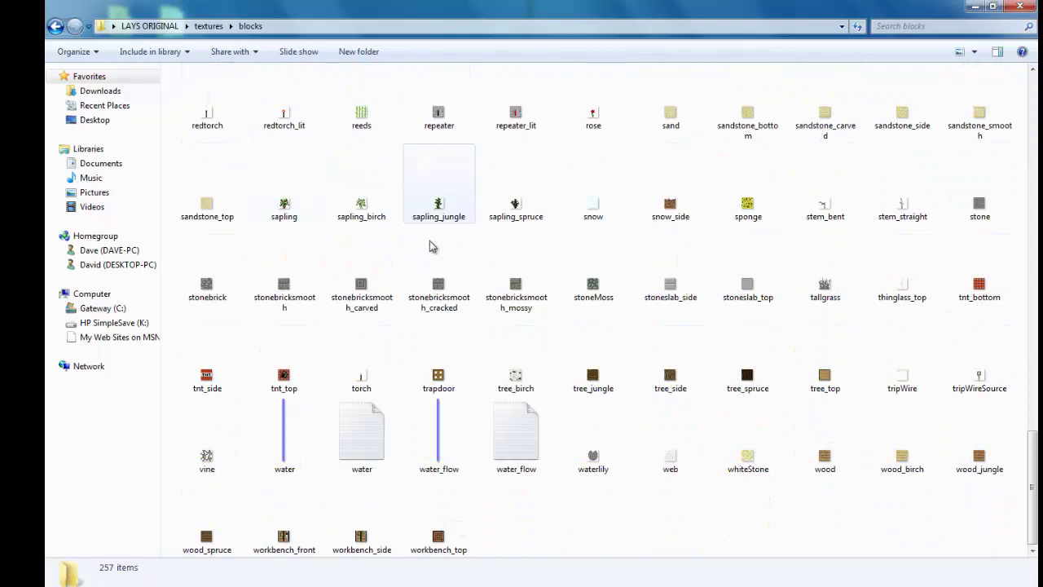
scroll(457, 291, "up", 2)
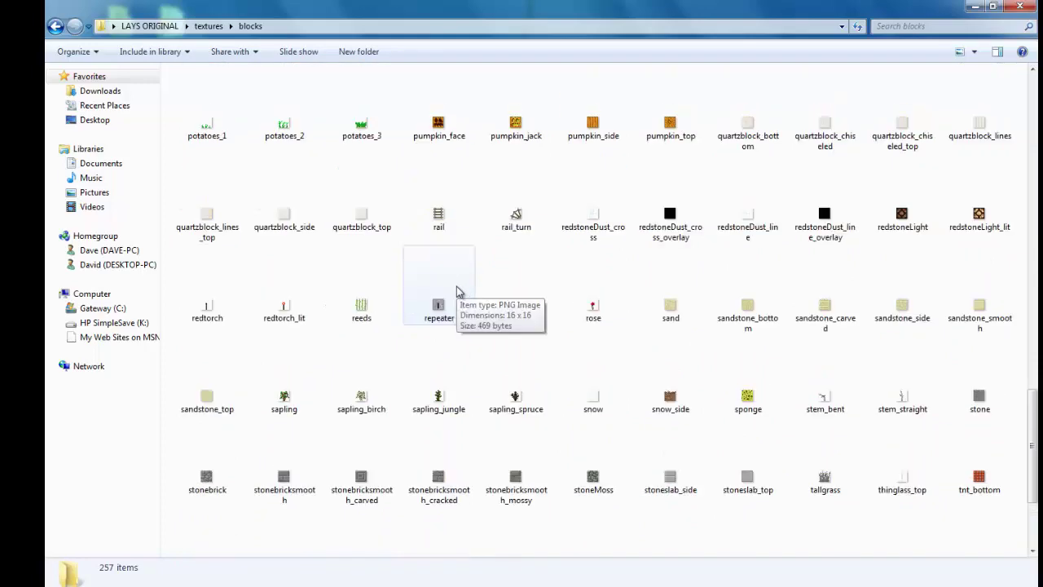
scroll(456, 292, "down", 2)
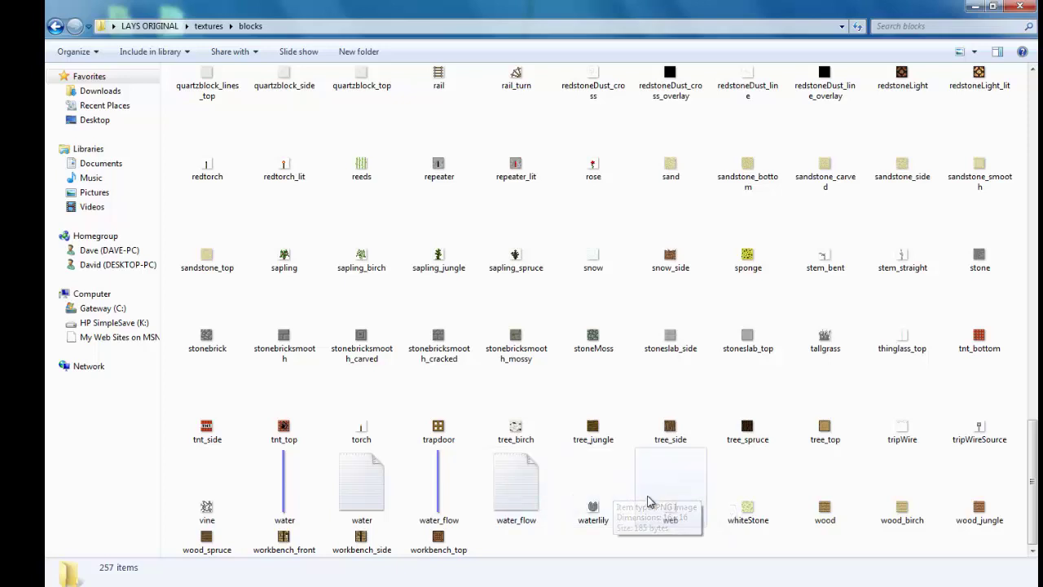
- Examine the stem_straight, stem_bent and tallgrass textures in the blocks folder
right_click(800, 422)
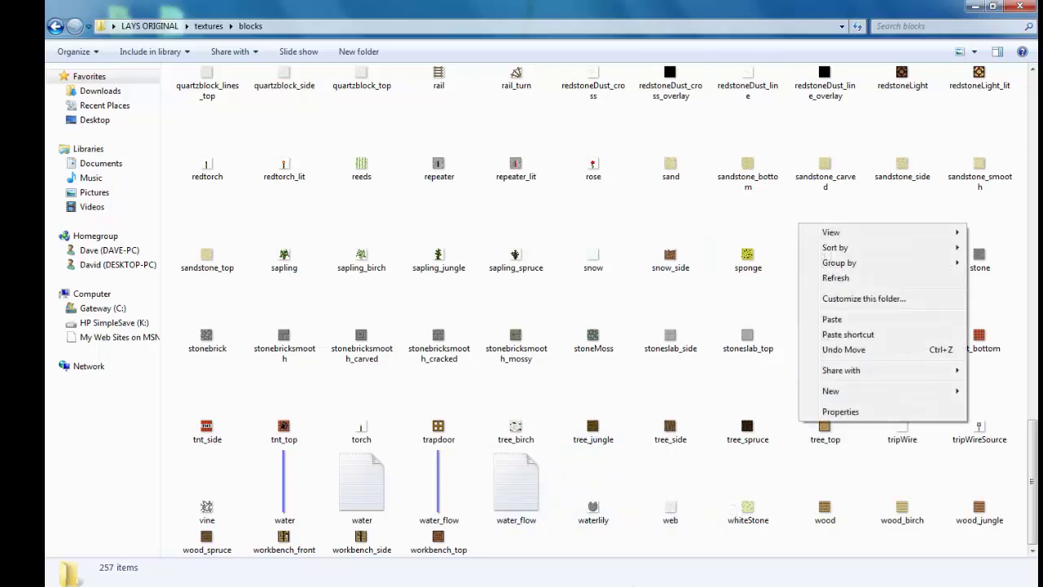
left_click(661, 567)
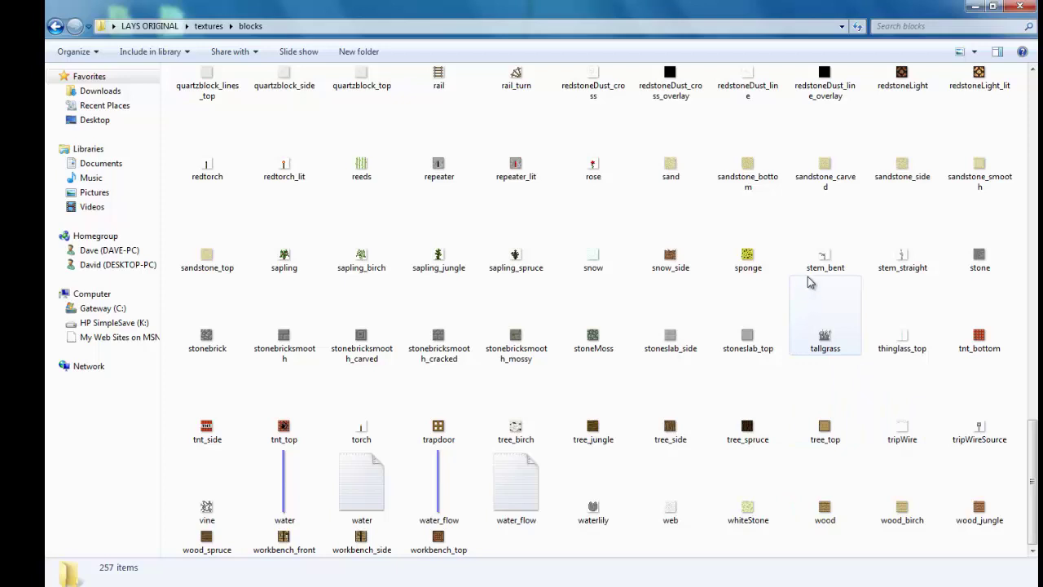
left_click(902, 259)
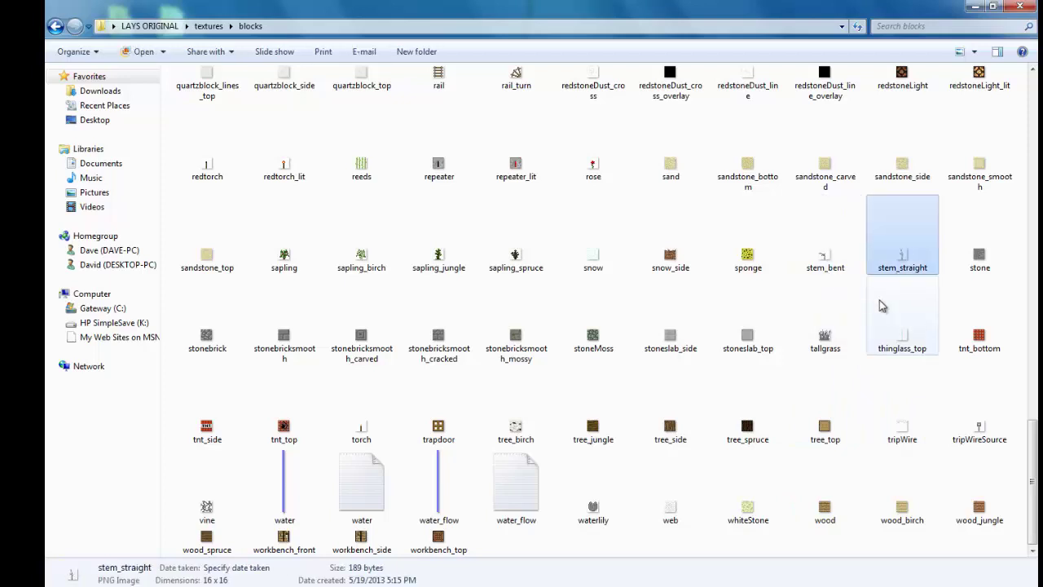
left_click(1011, 320)
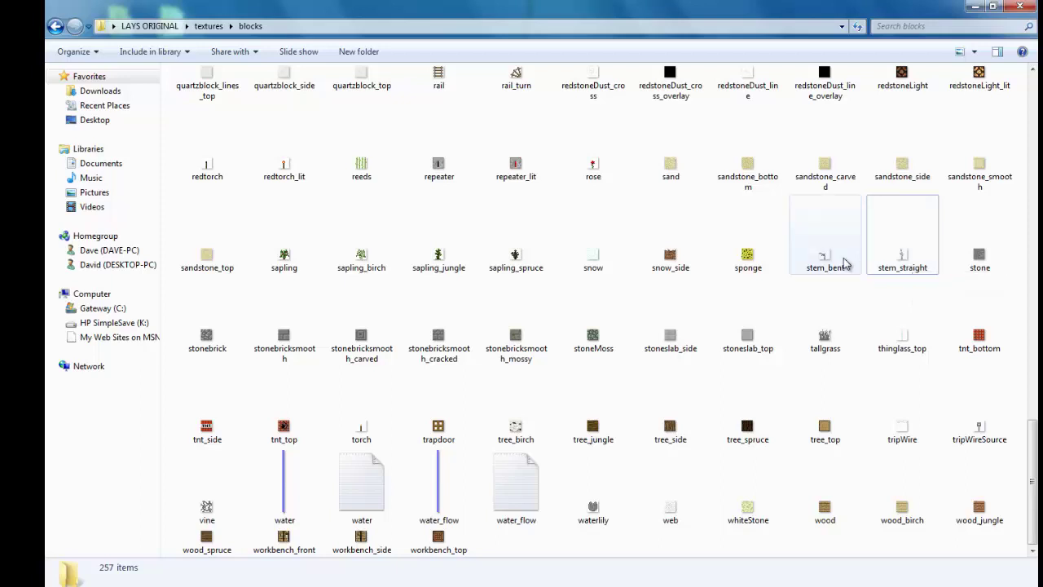
mouse_move(845, 263)
mouse_move(842, 340)
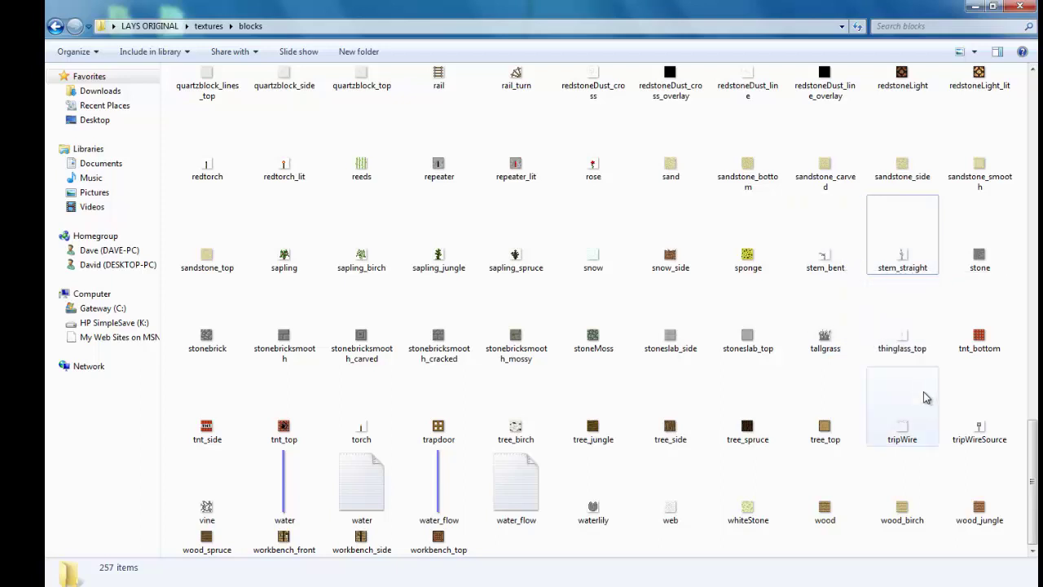
- Look back through the block textures from the end of the folder to its beginning
scroll(927, 397, "up", 3)
scroll(975, 485, "up", 2)
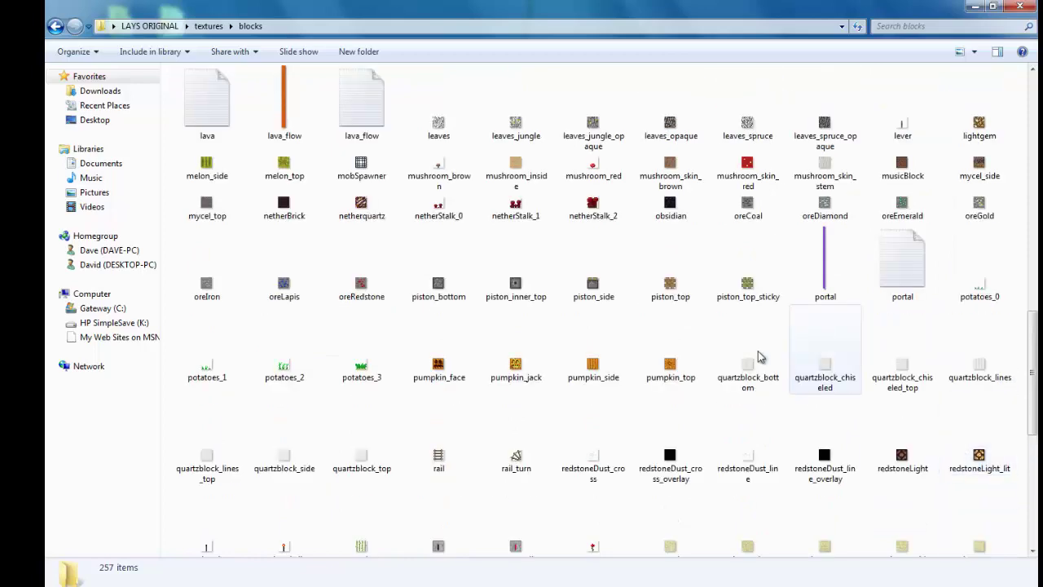
scroll(758, 356, "up", 2)
scroll(733, 358, "up", 4)
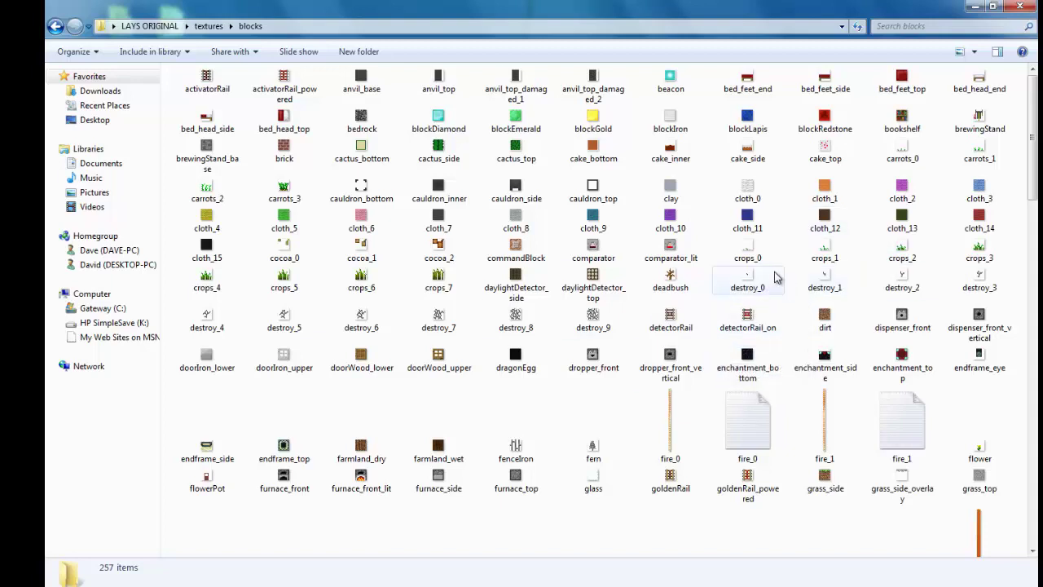
- Switch from blocks to the items folder inside textures, browse the item textures and select ruby
left_click(55, 26)
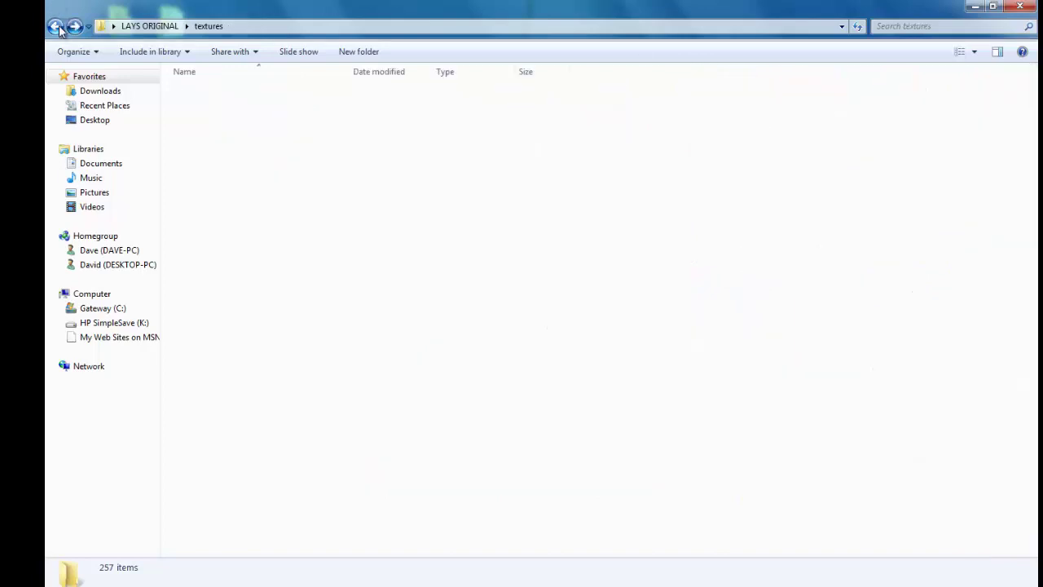
double_click(210, 106)
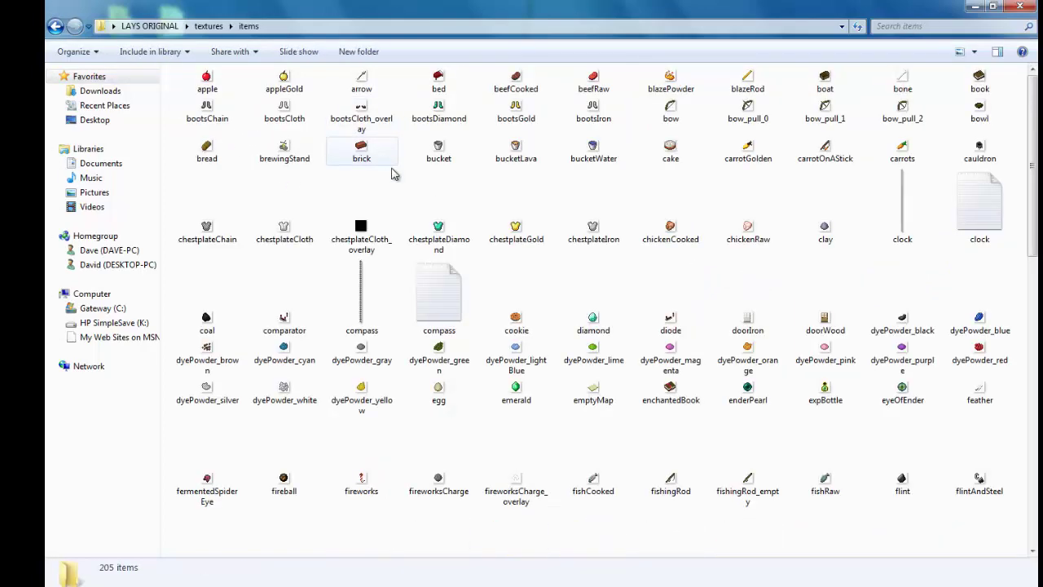
scroll(400, 233, "down", 10)
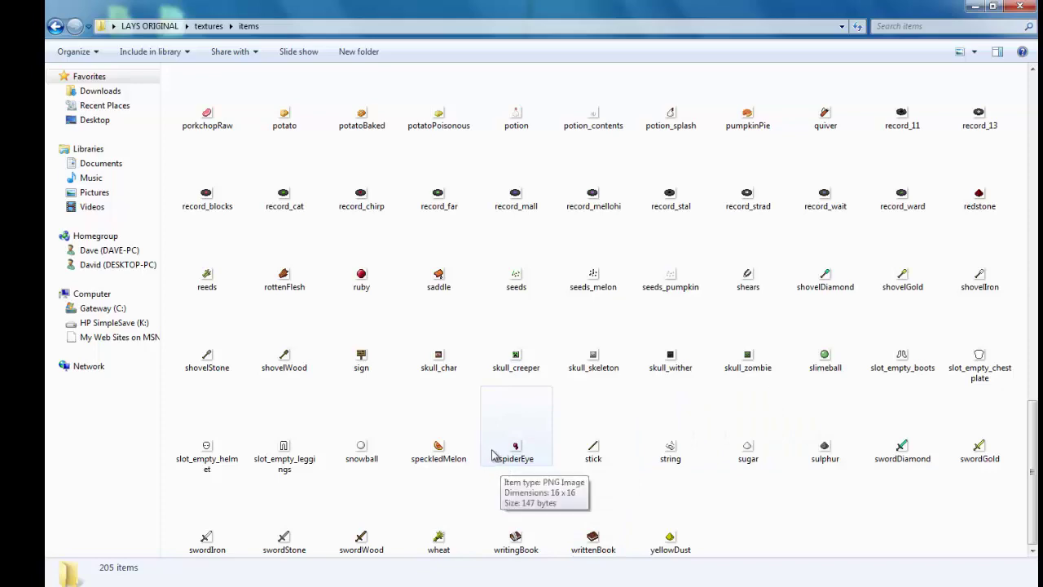
left_click(367, 284)
- Look back through the item textures and select the quiver texture to examine it
scroll(436, 337, "up", 5)
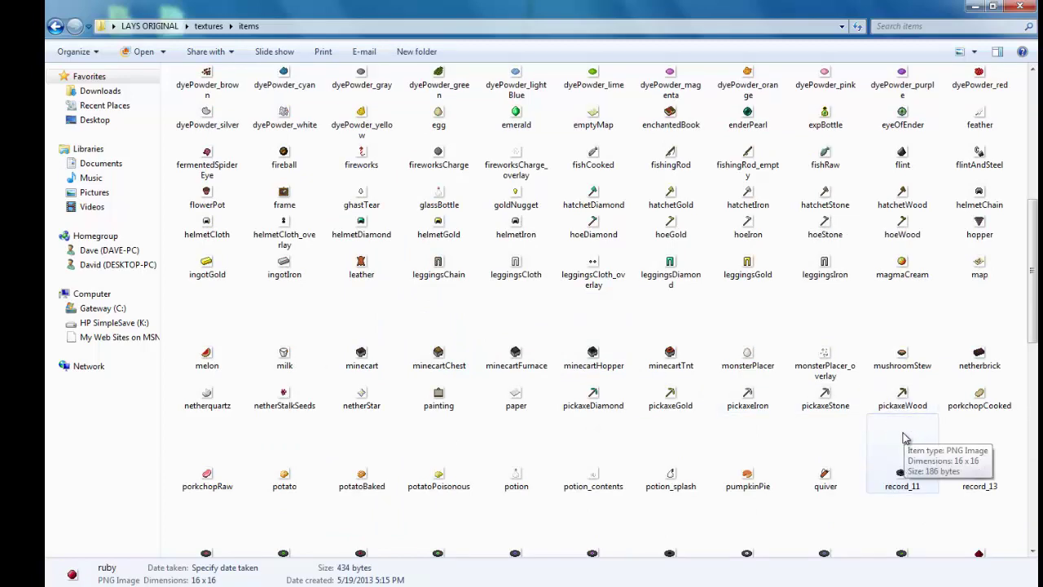
scroll(881, 533, "down", 2)
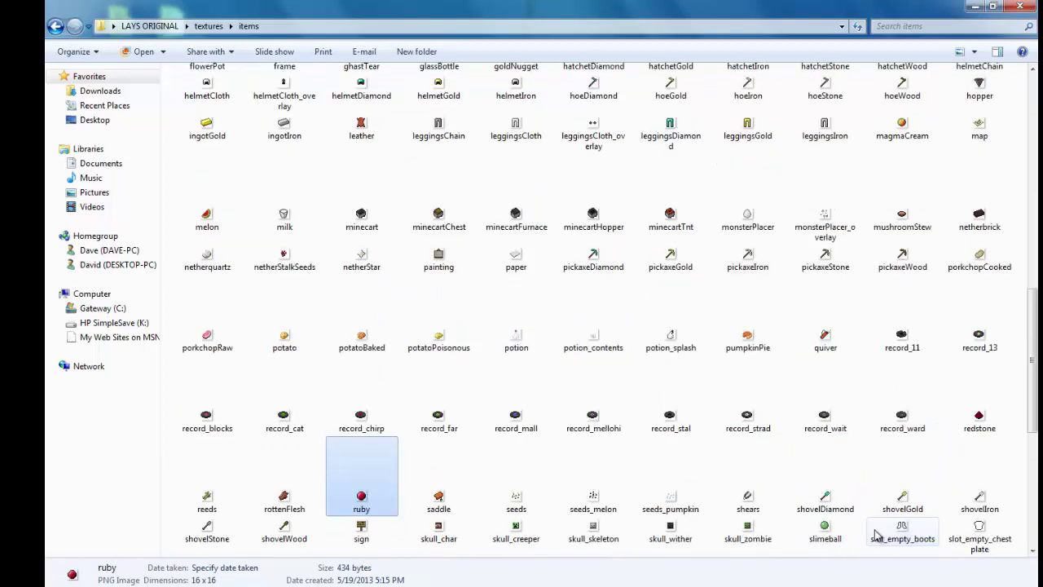
left_click(824, 342)
scroll(770, 456, "up", 6)
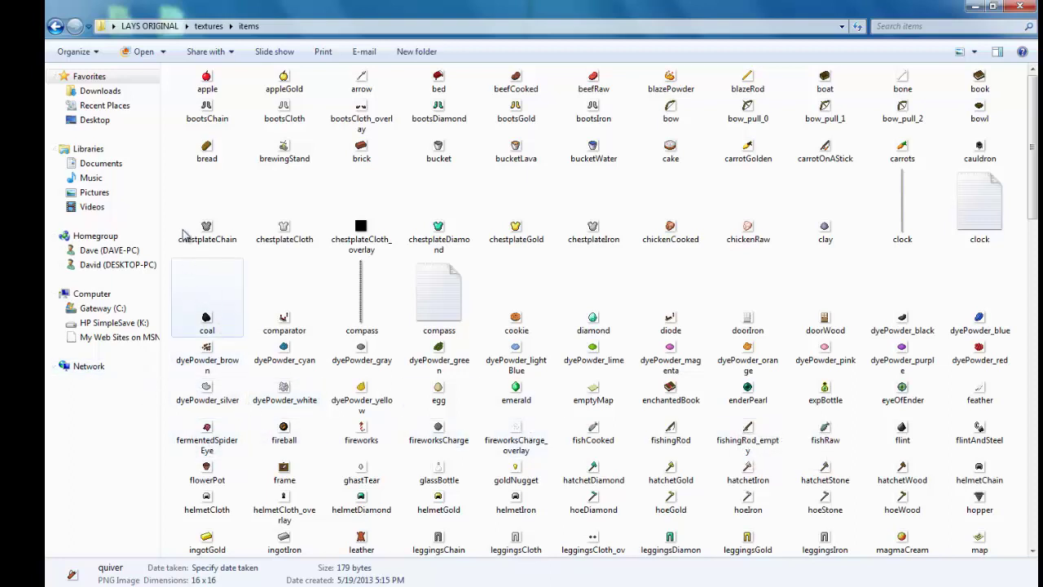
- Return to LAYS ORIGINAL, open the title folder, and view and close its black image
left_click(55, 26)
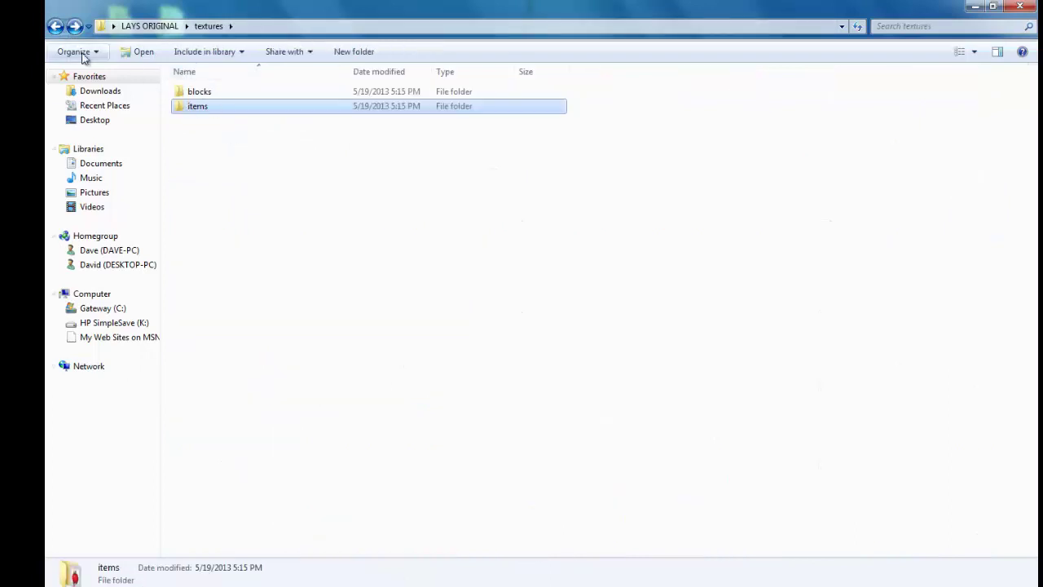
left_click(54, 27)
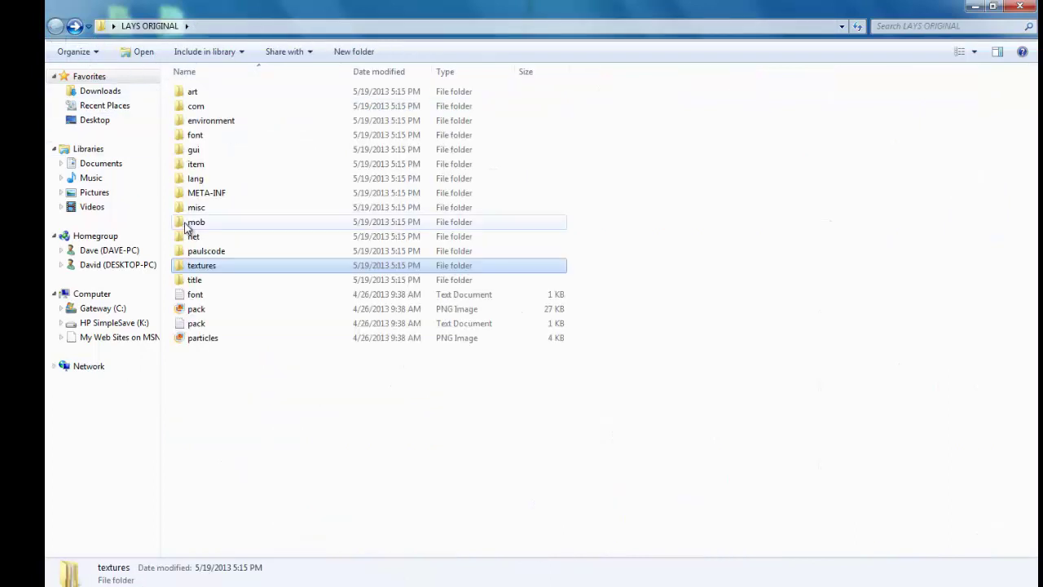
double_click(218, 282)
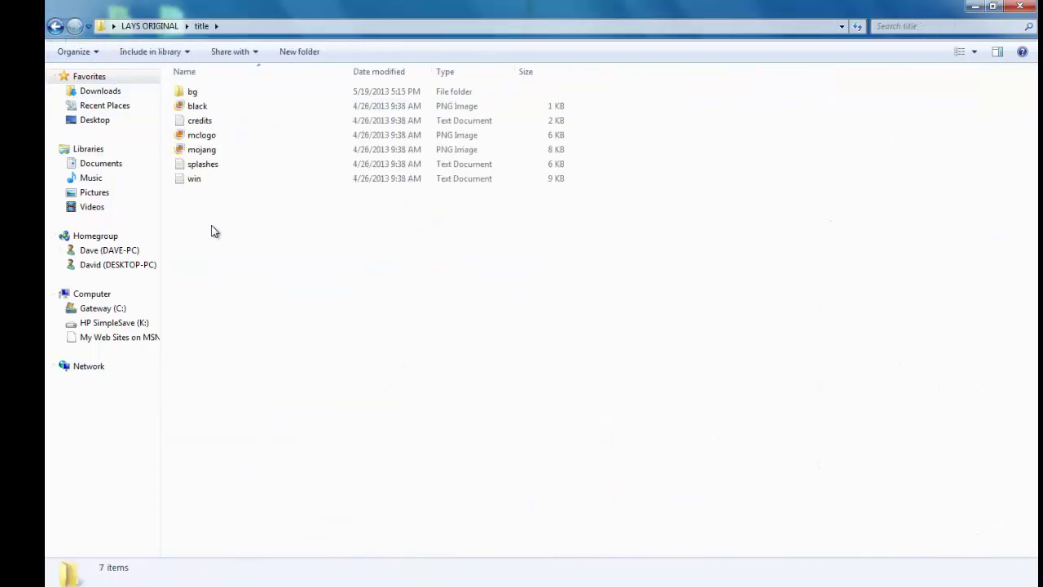
double_click(215, 111)
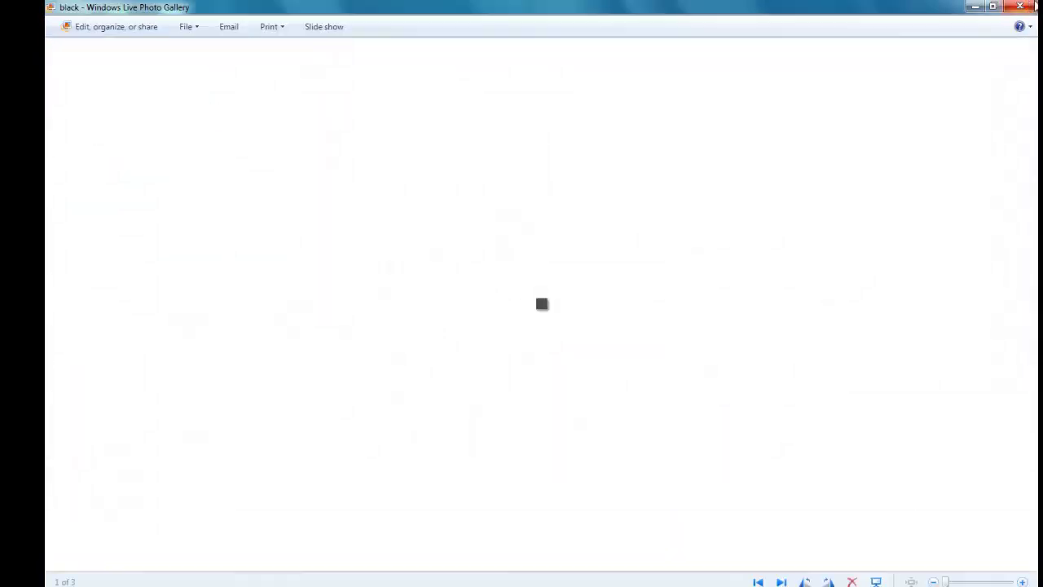
left_click(1019, 7)
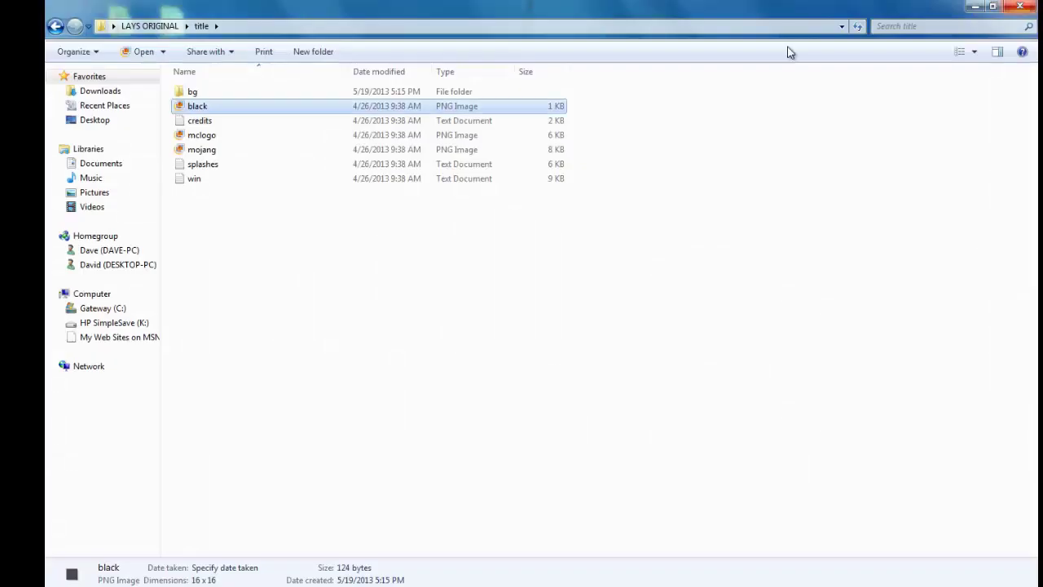
- Rename the black image in the title folder to GRAY
right_click(234, 113)
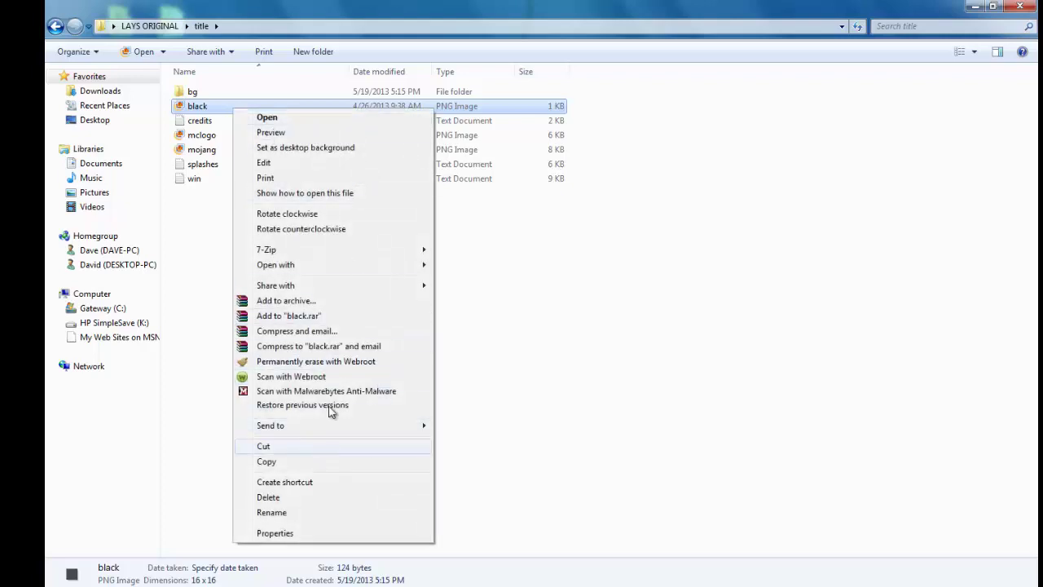
left_click(272, 513)
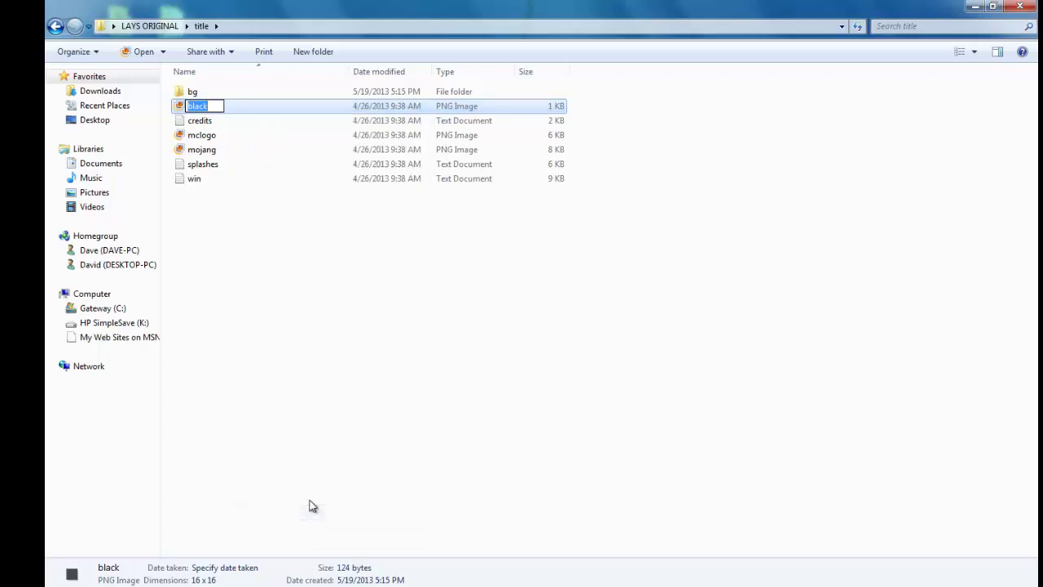
key("BackSpace")
type("GRAY")
key("Return")
left_click(282, 270)
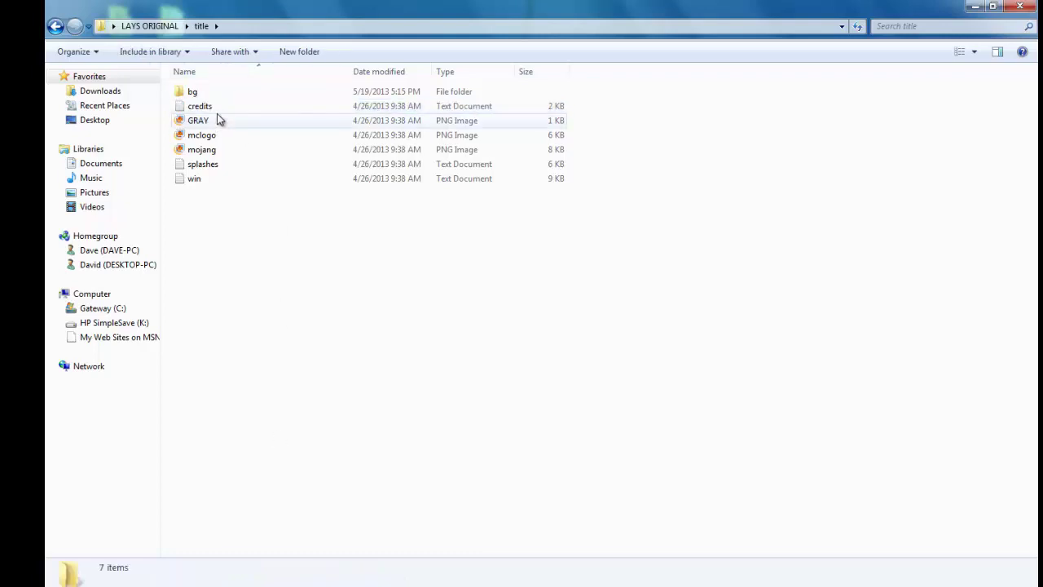
- Open the credits text document in the title folder, read along its lines and close it
double_click(218, 109)
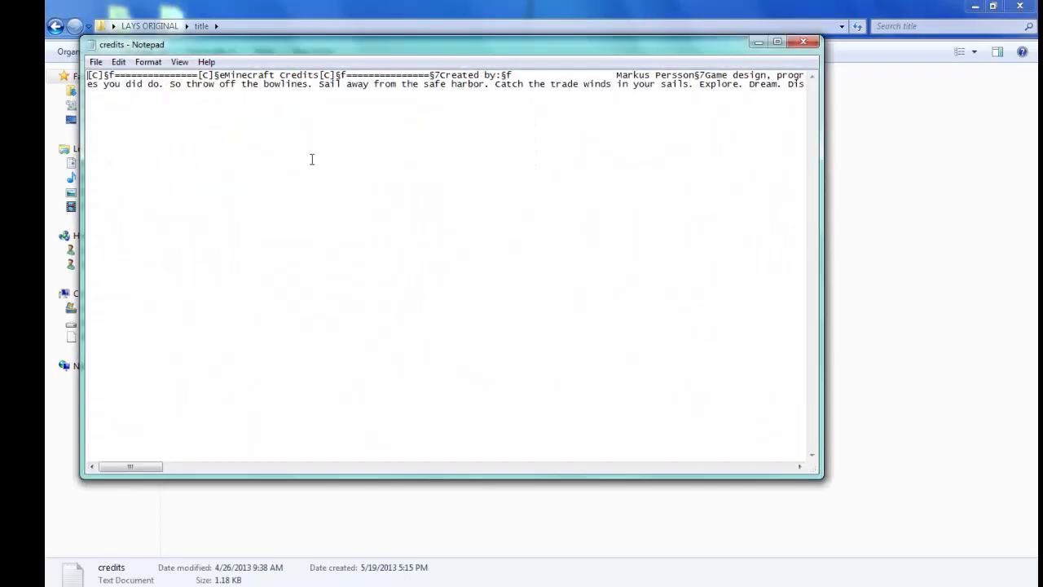
scroll(345, 170, "right", 10)
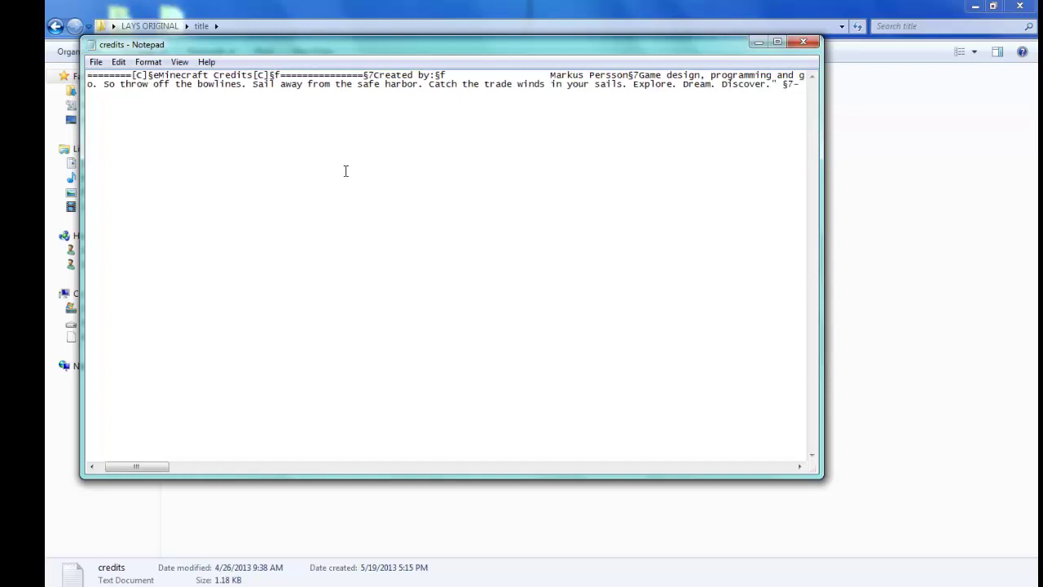
scroll(357, 155, "right", 3)
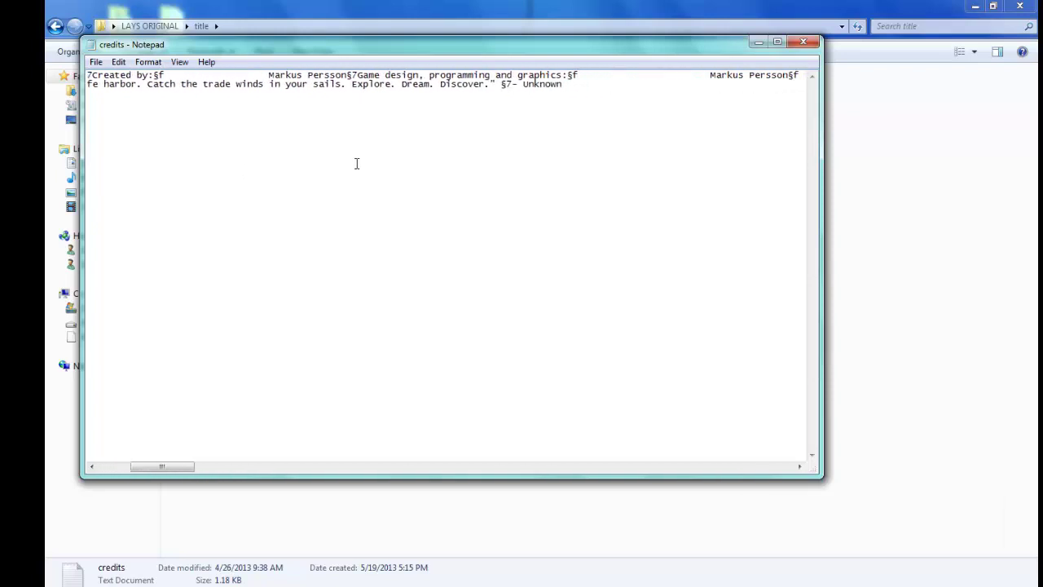
scroll(356, 163, "right", 2)
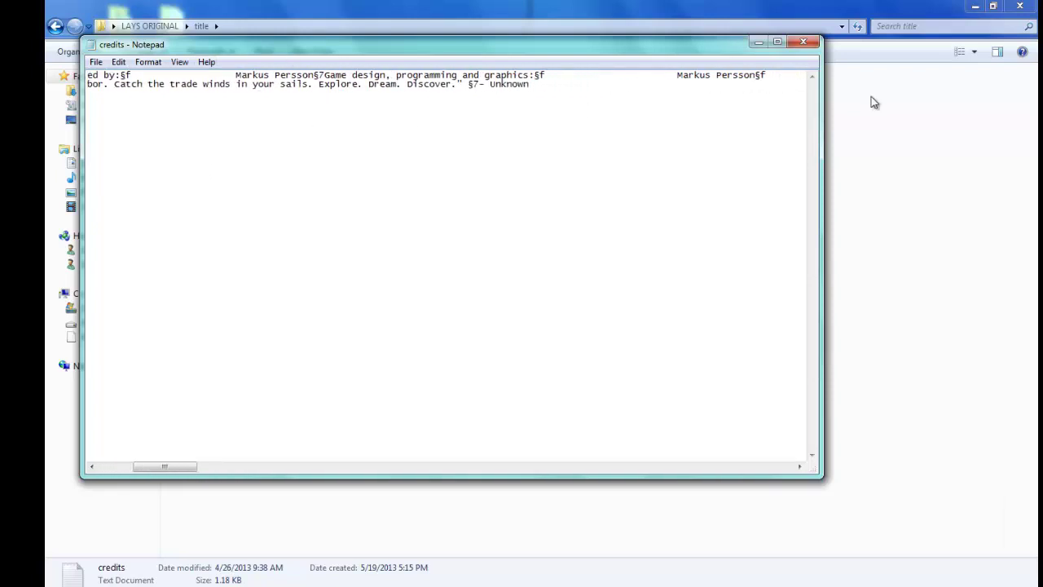
left_click(803, 42)
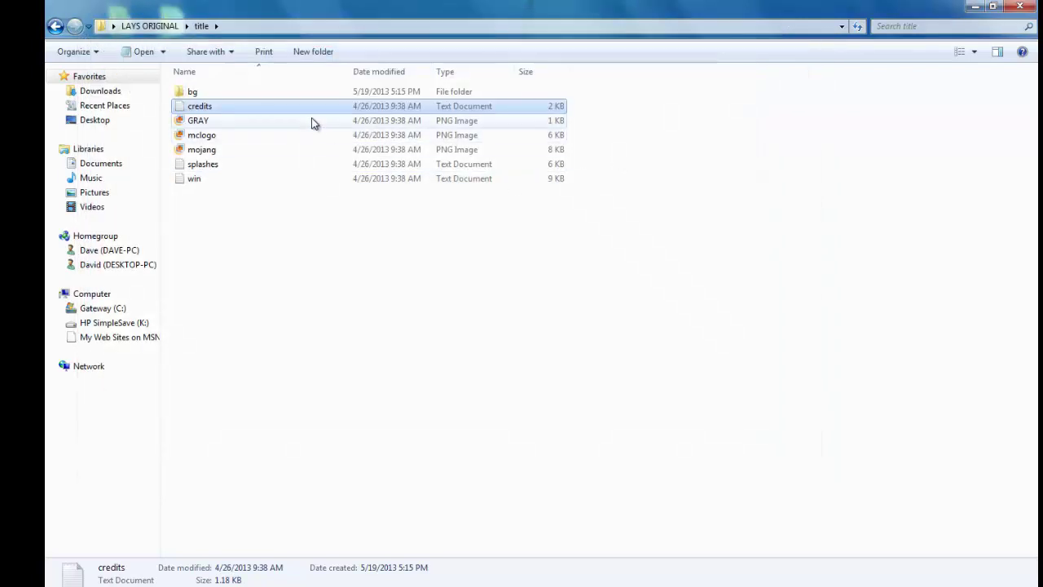
- View the mclogo and mojang images in the title folder, closing each one after viewing
double_click(303, 137)
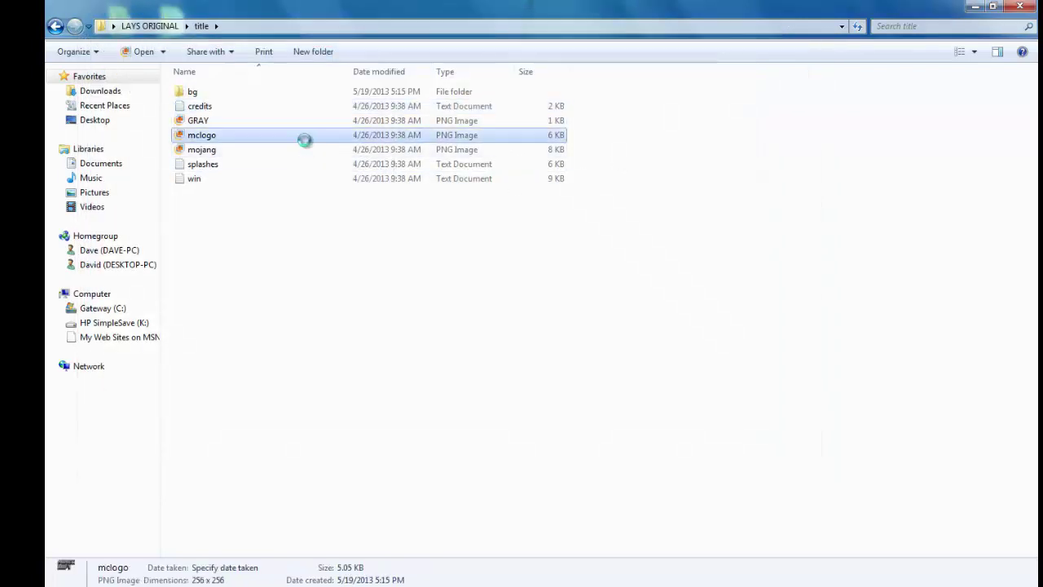
left_click(1019, 7)
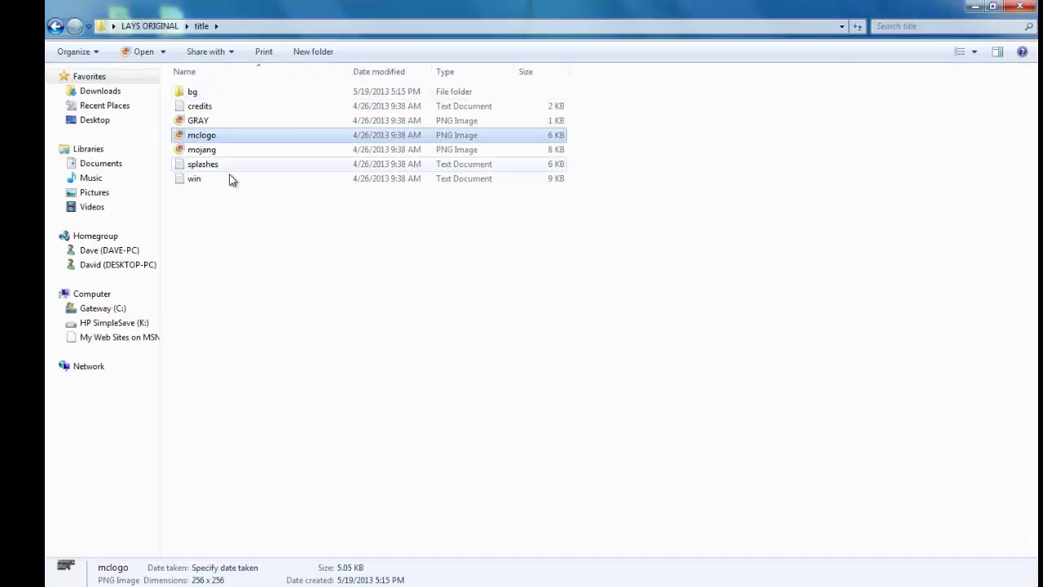
double_click(293, 151)
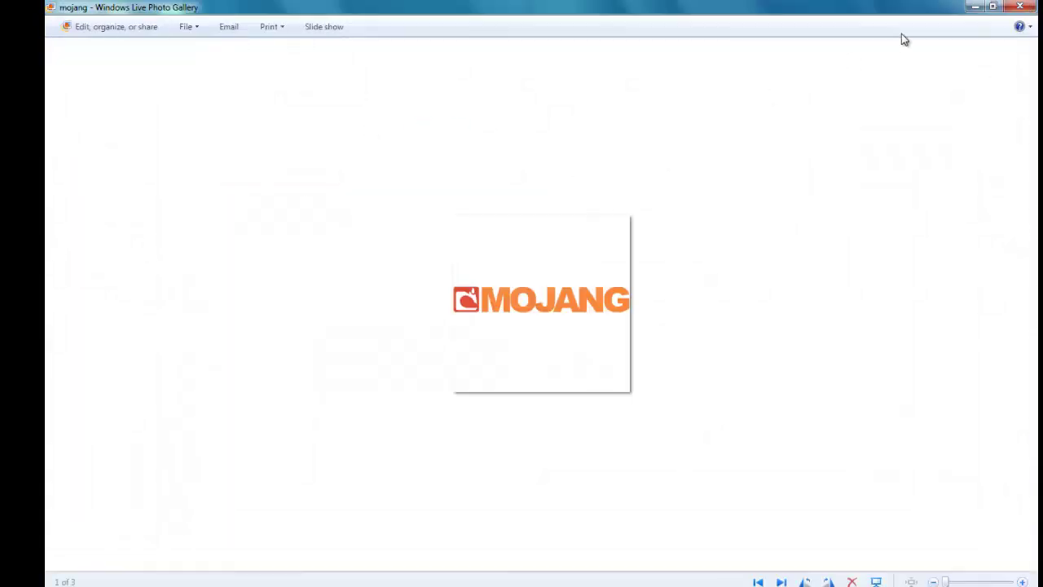
left_click(1019, 7)
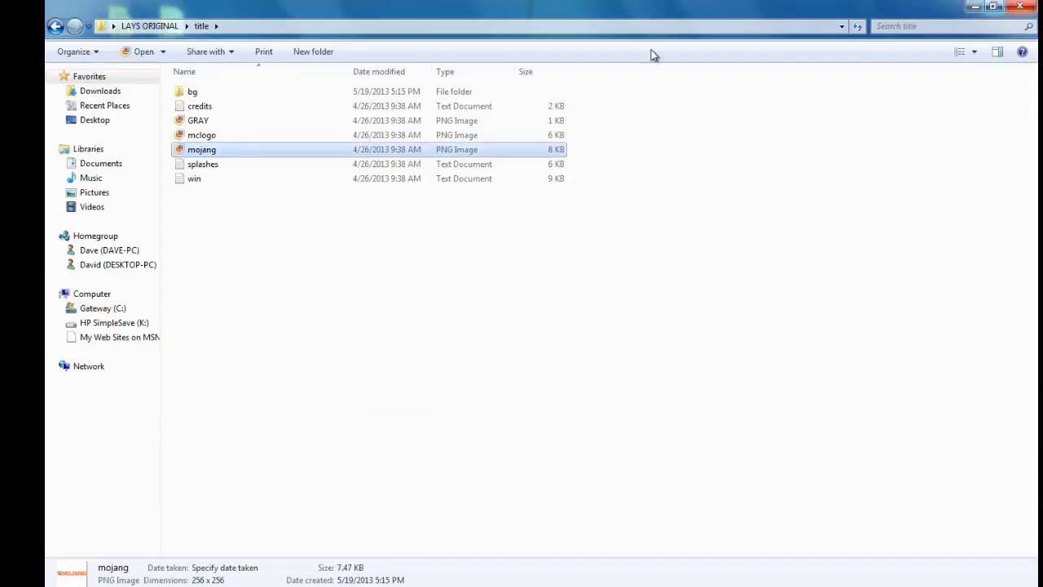
- Read through the splashes and win text documents in the title folder, closing each one after reading
double_click(289, 166)
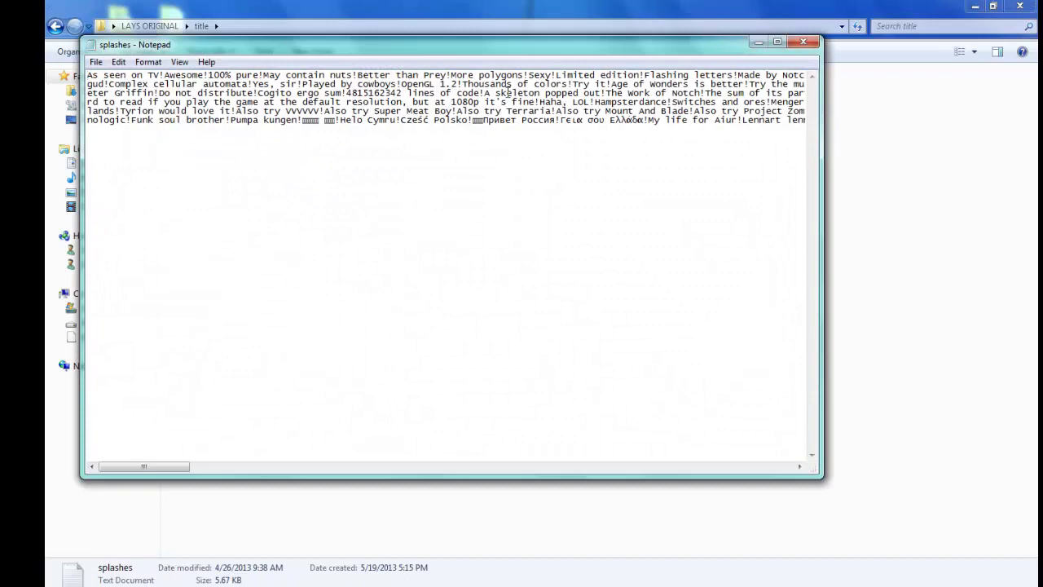
left_click(796, 43)
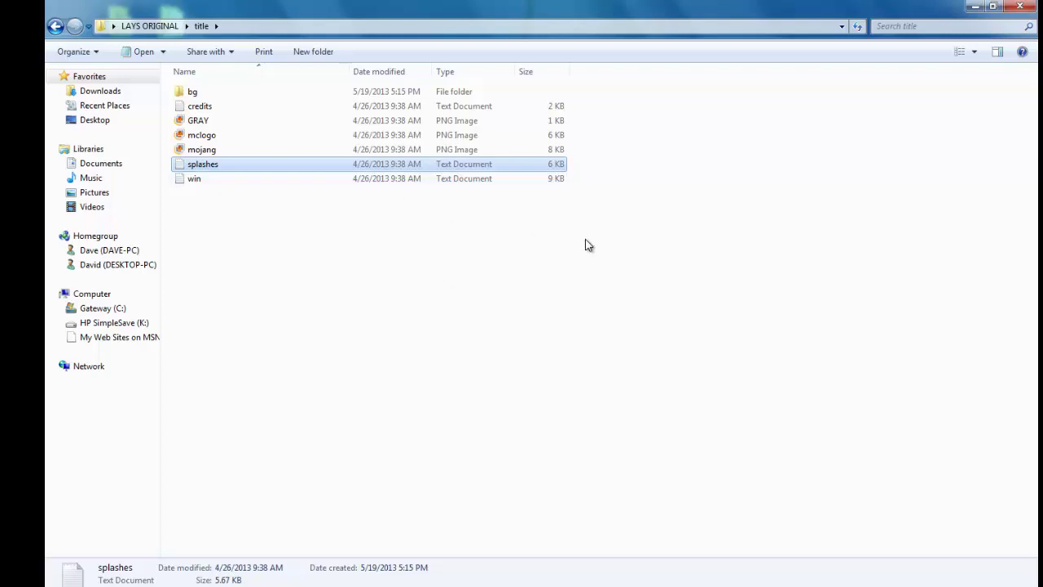
double_click(252, 183)
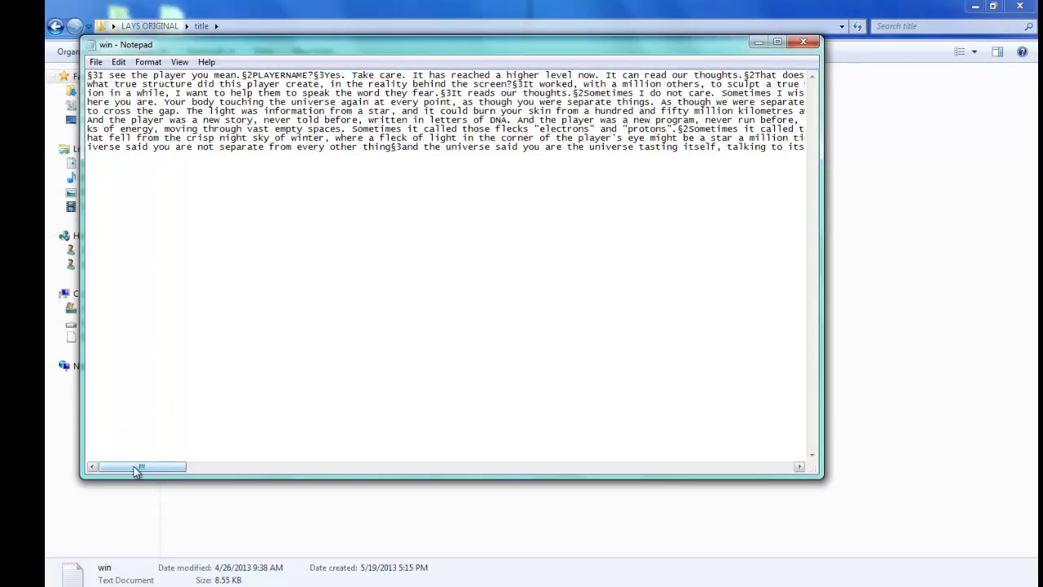
left_click_drag(126, 469, 571, 480)
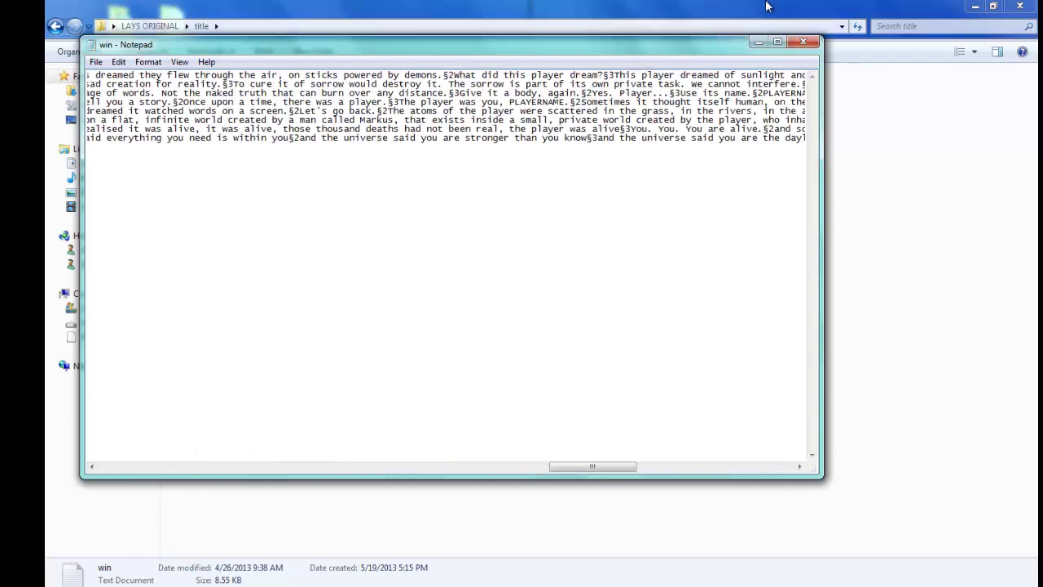
left_click(803, 41)
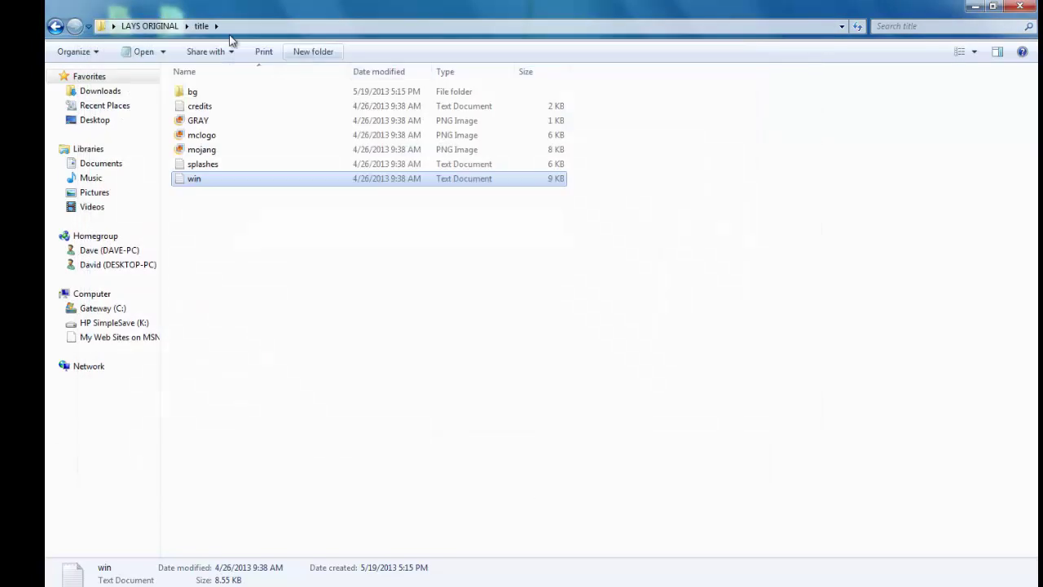
- Return to LAYS ORIGINAL, select the font text document, and view and close the pack image
left_click(56, 26)
left_click(220, 296)
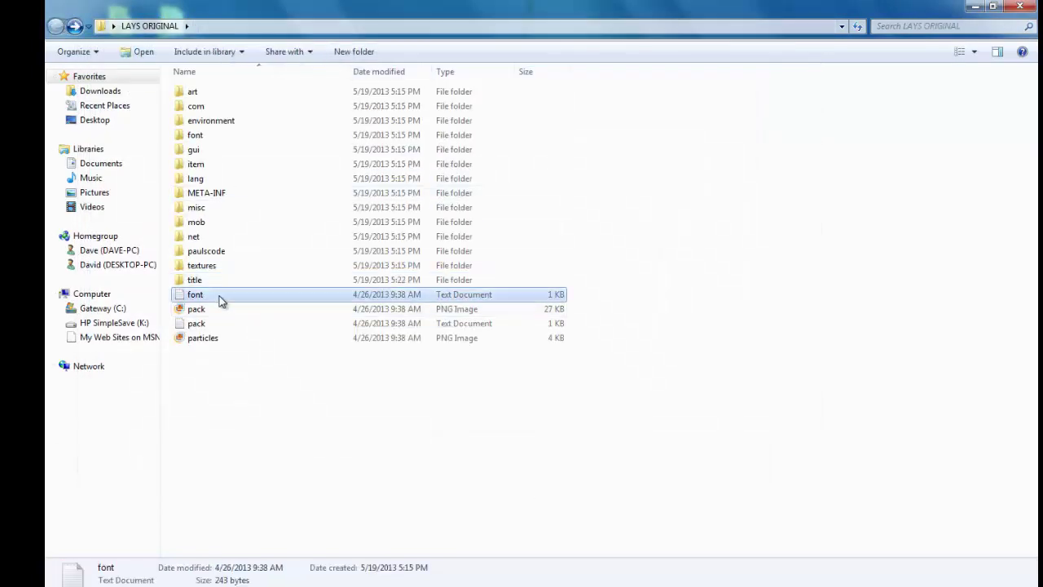
left_click(218, 311)
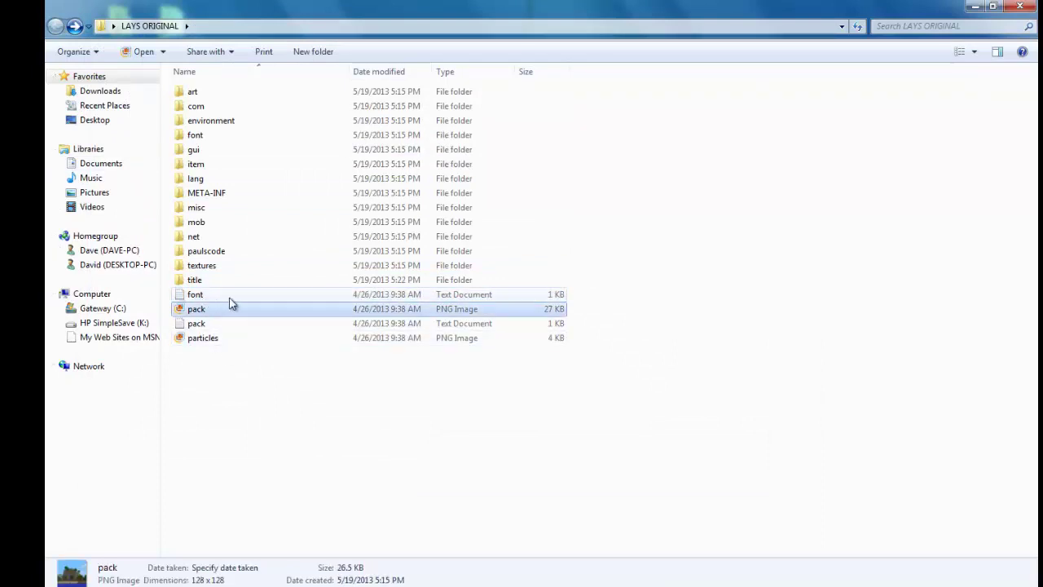
right_click(217, 310)
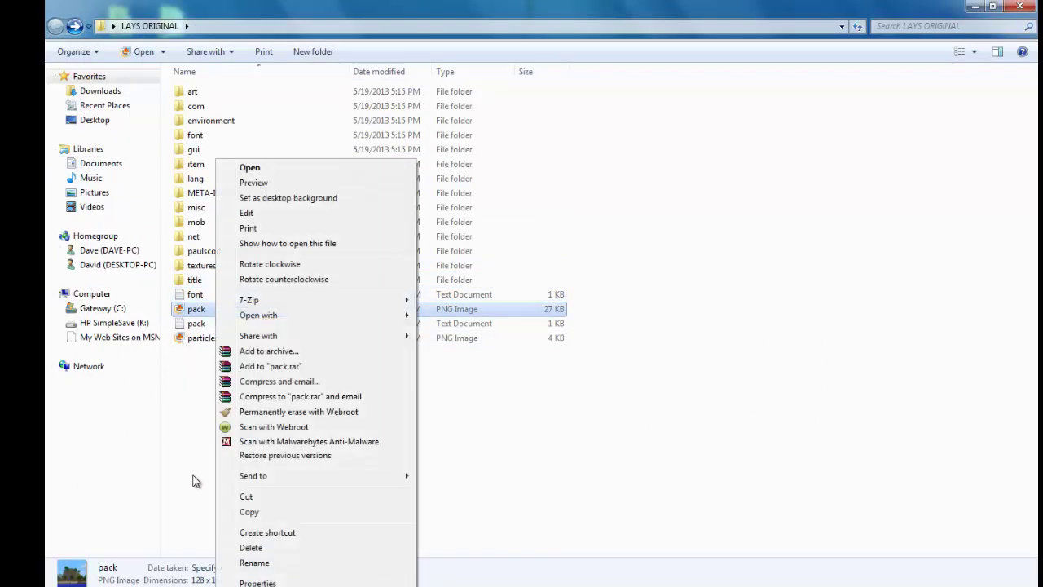
left_click(189, 480)
double_click(204, 310)
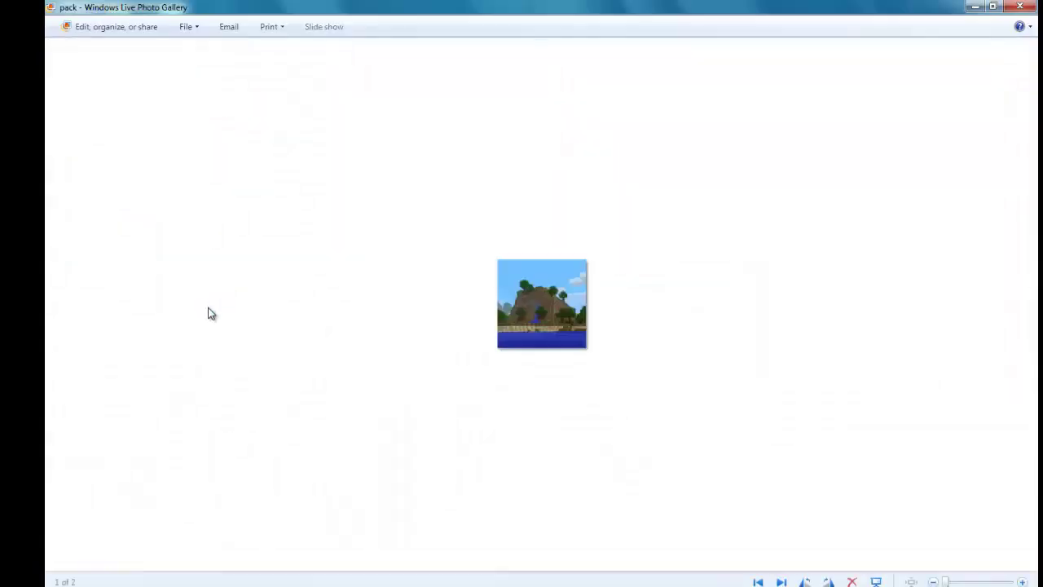
left_click(1019, 6)
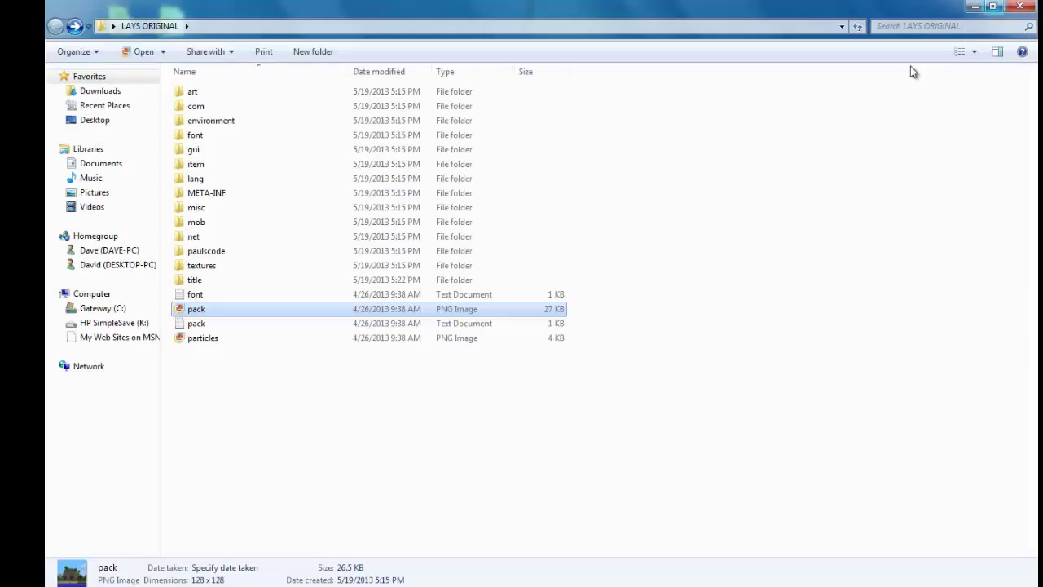
- Set the contents of the pack text document to "THE ORIGINAL LAYS" and save it on closing
double_click(243, 326)
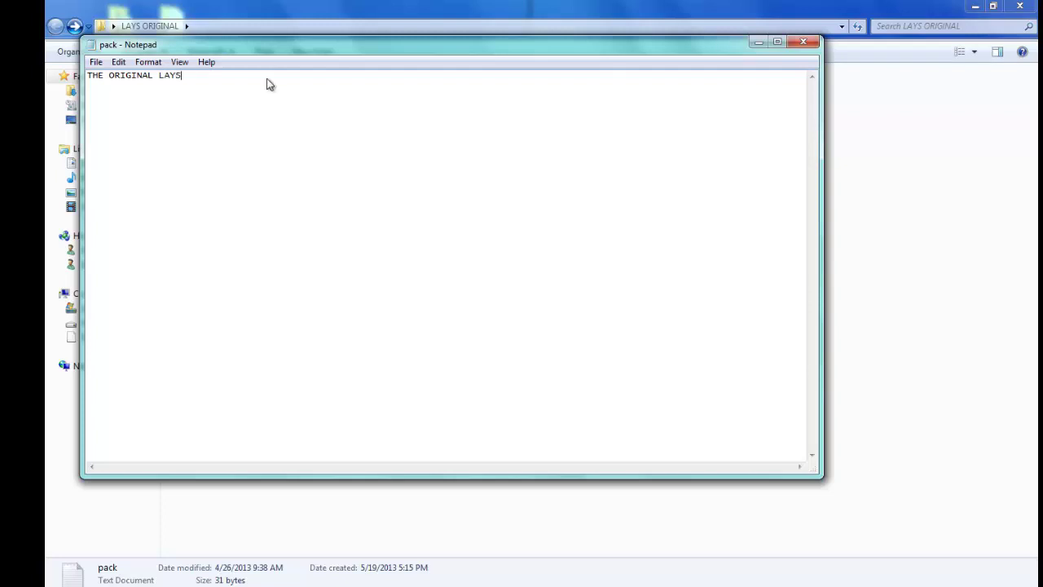
left_click(802, 42)
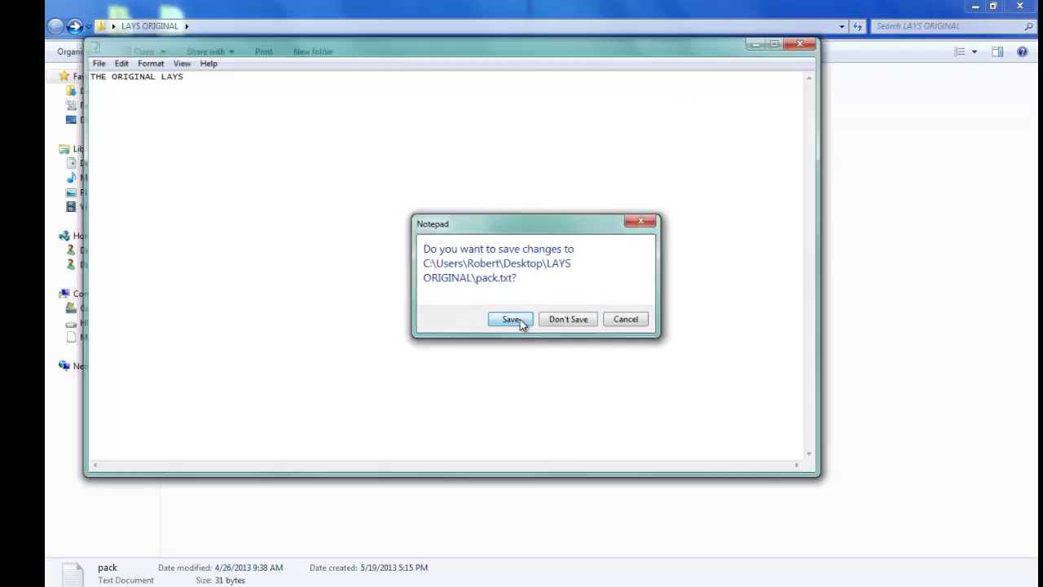
left_click(518, 323)
- Check which programs can open the particles image, view the image, close it and clear the selection
right_click(271, 340)
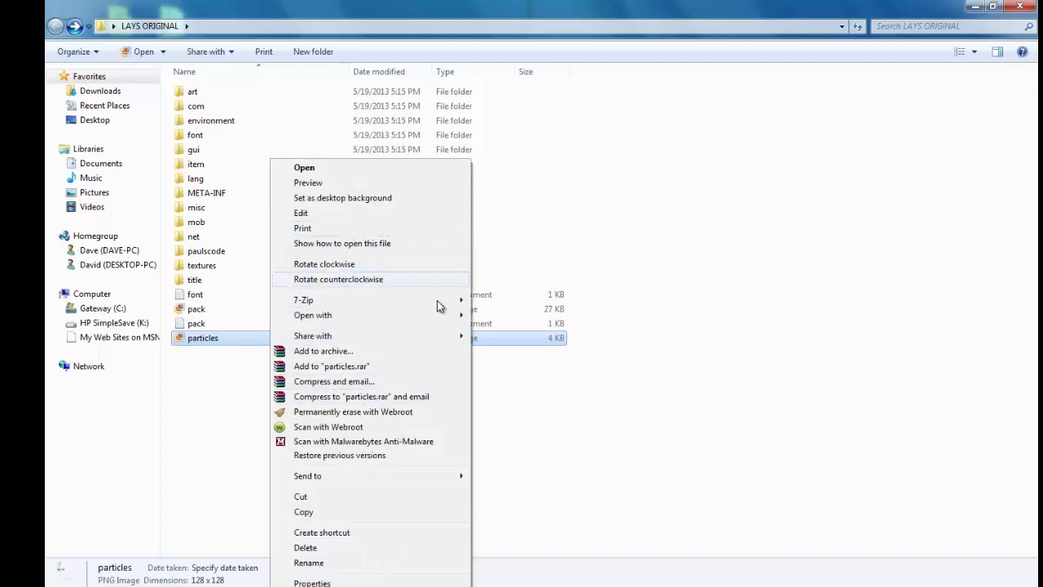
mouse_move(442, 320)
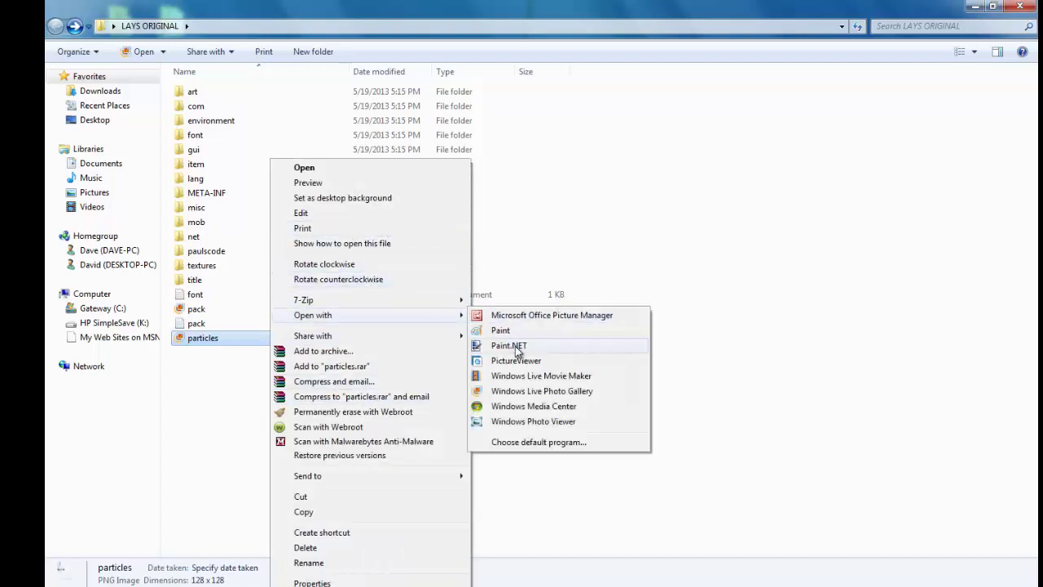
key("Escape")
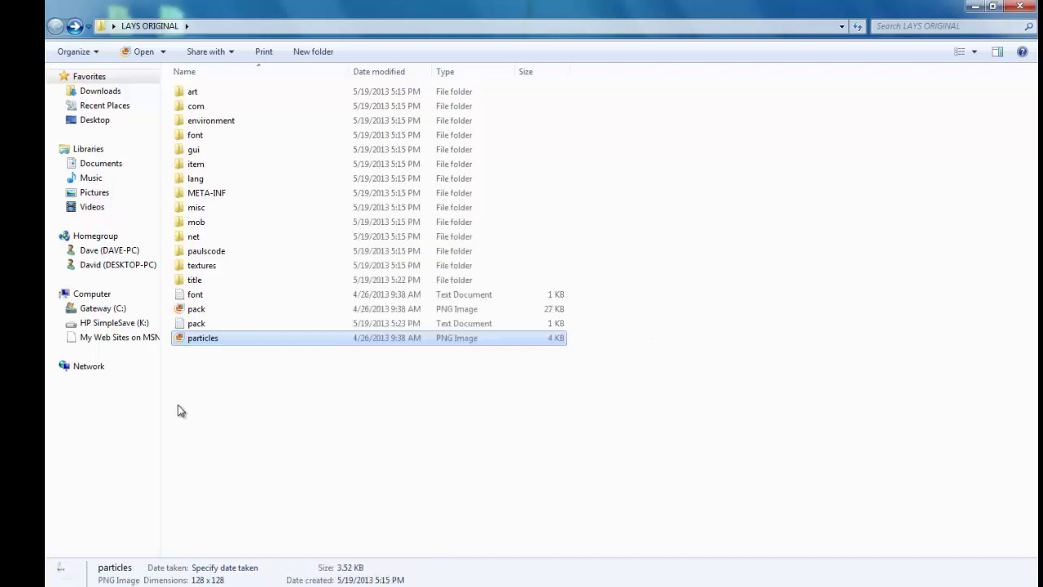
left_click(195, 358)
double_click(202, 341)
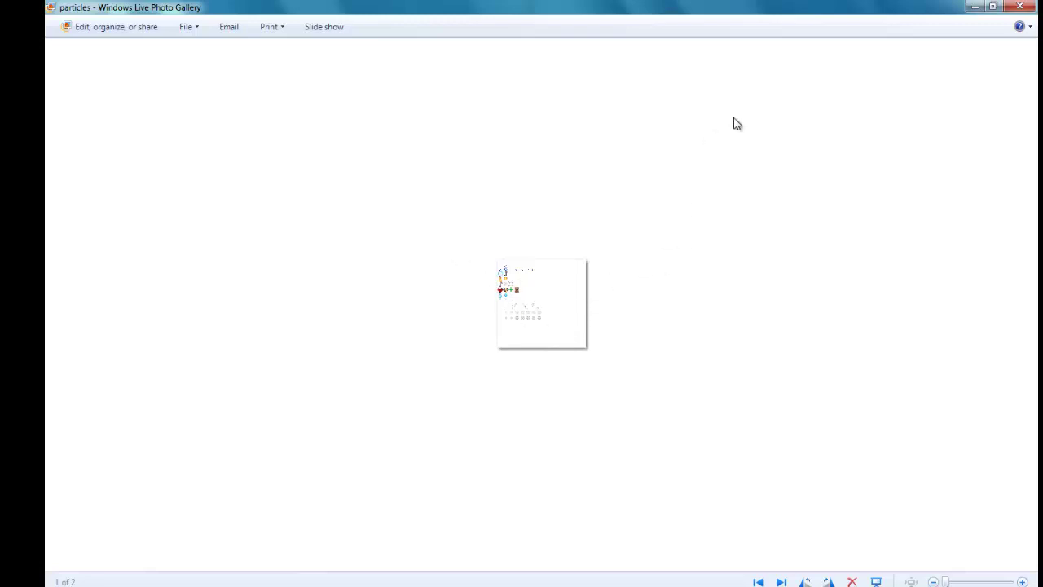
left_click(1035, 6)
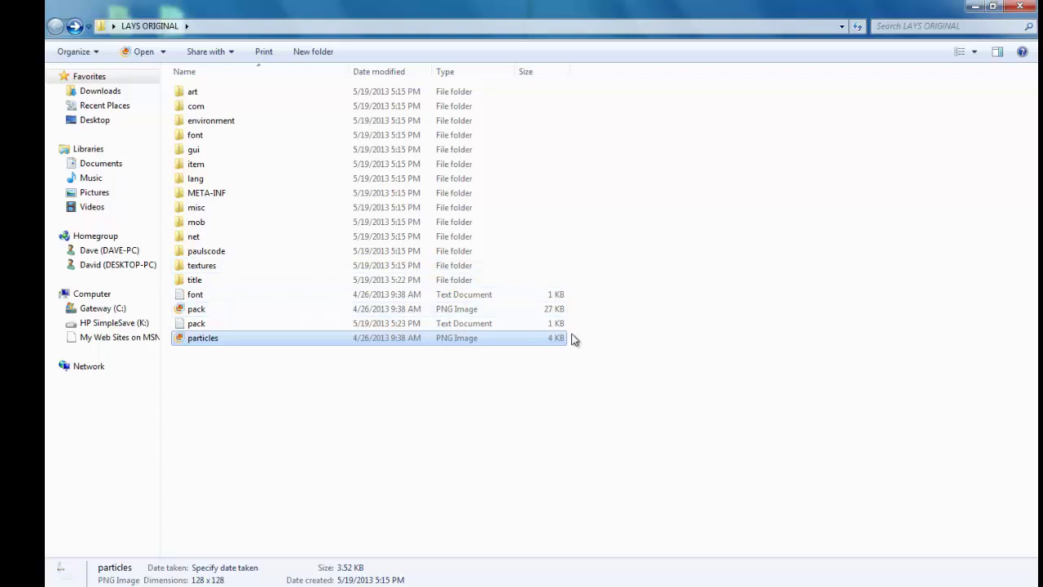
left_click(665, 352)
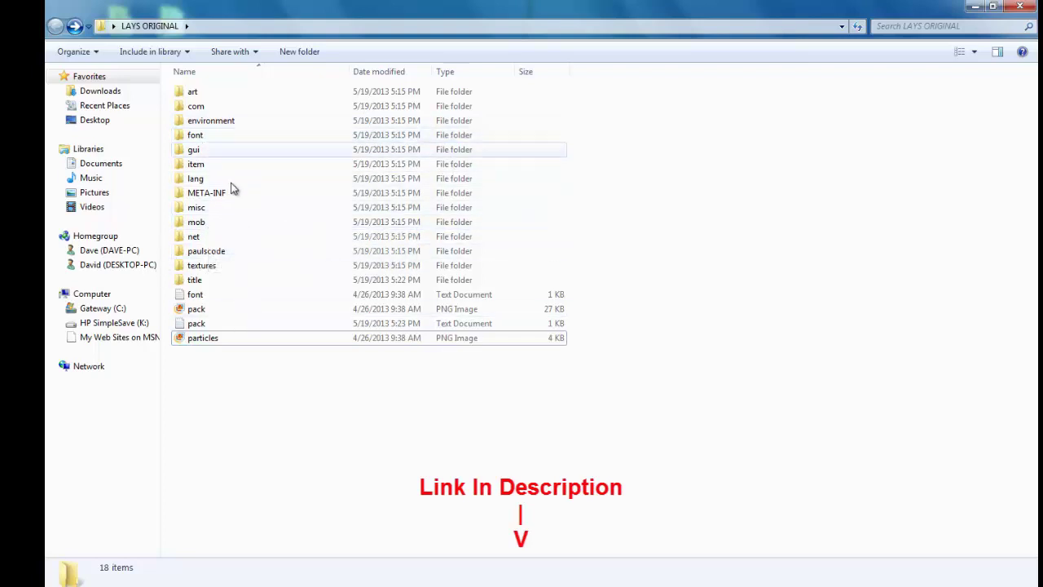
- Go to the blocks folder inside textures and open the cloth_10 texture in Paint.NET
left_click(233, 270)
double_click(233, 270)
double_click(202, 91)
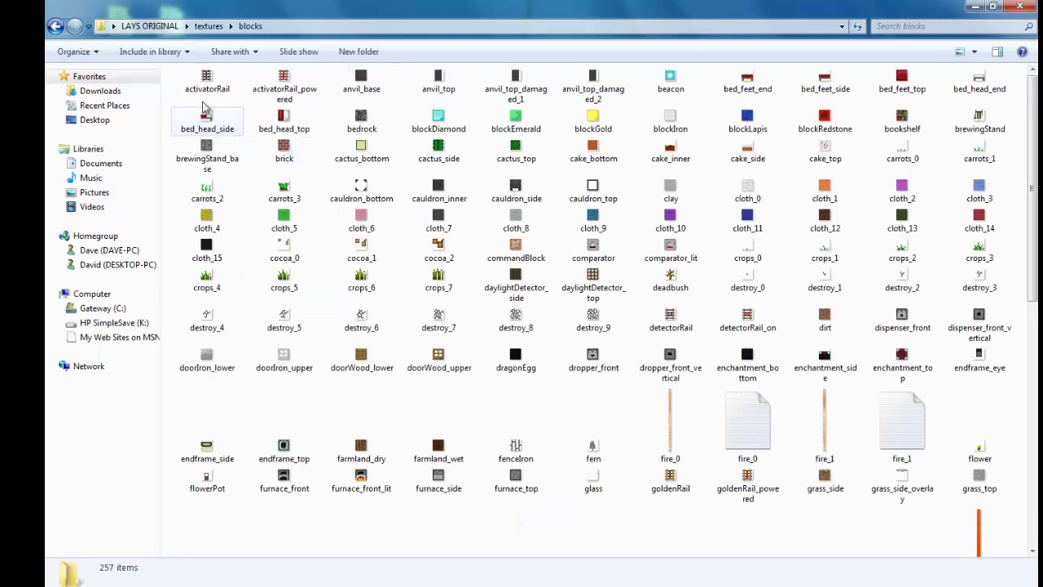
left_click(671, 246)
right_click(670, 219)
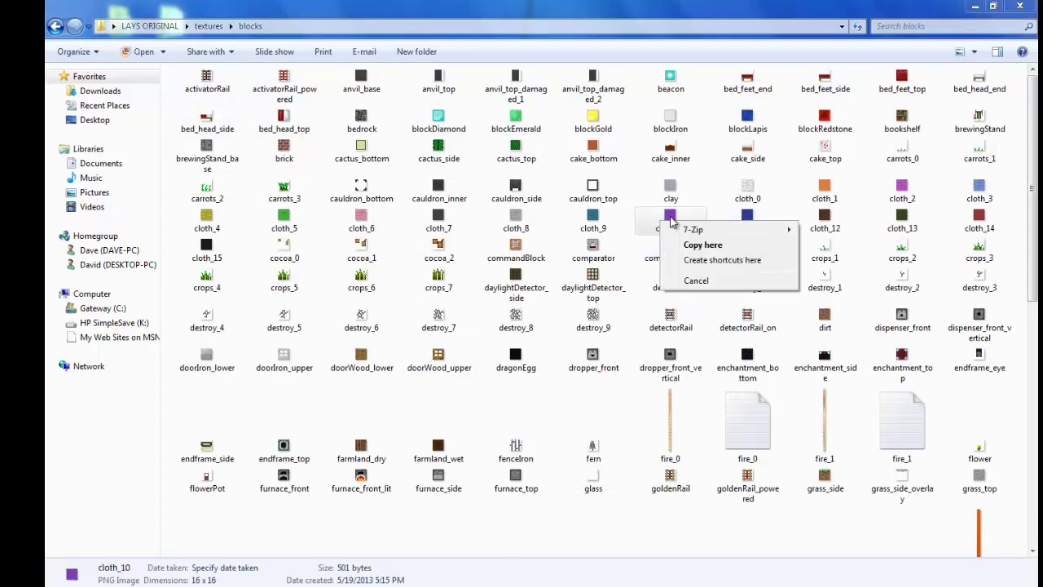
left_click(655, 224)
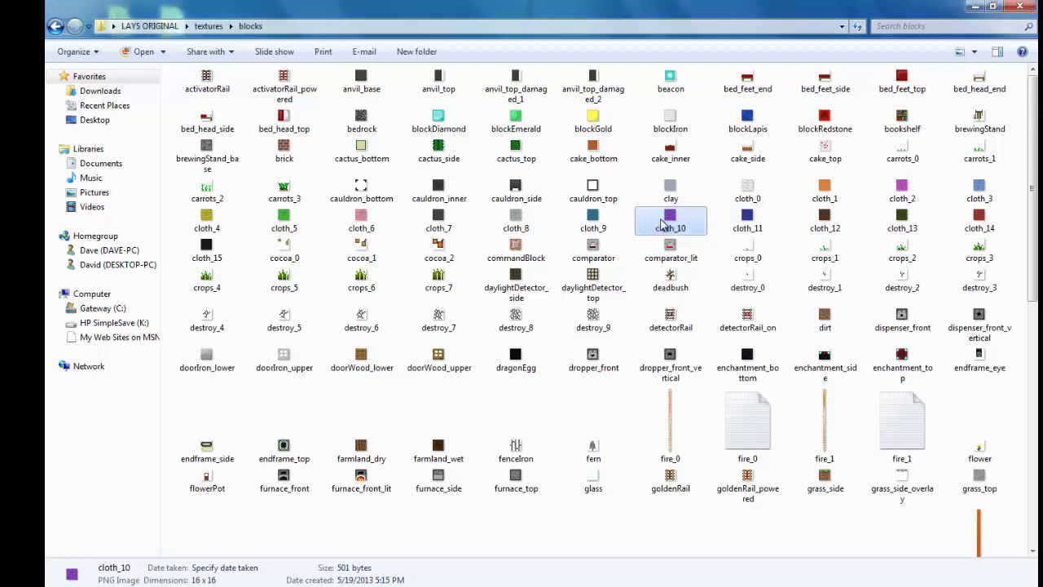
right_click(660, 223)
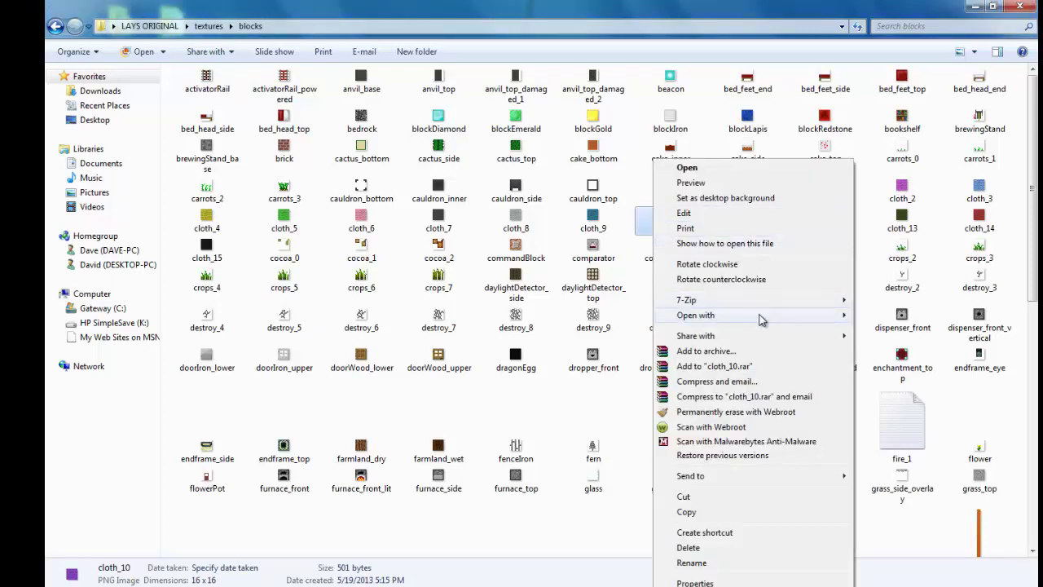
mouse_move(760, 320)
left_click(910, 344)
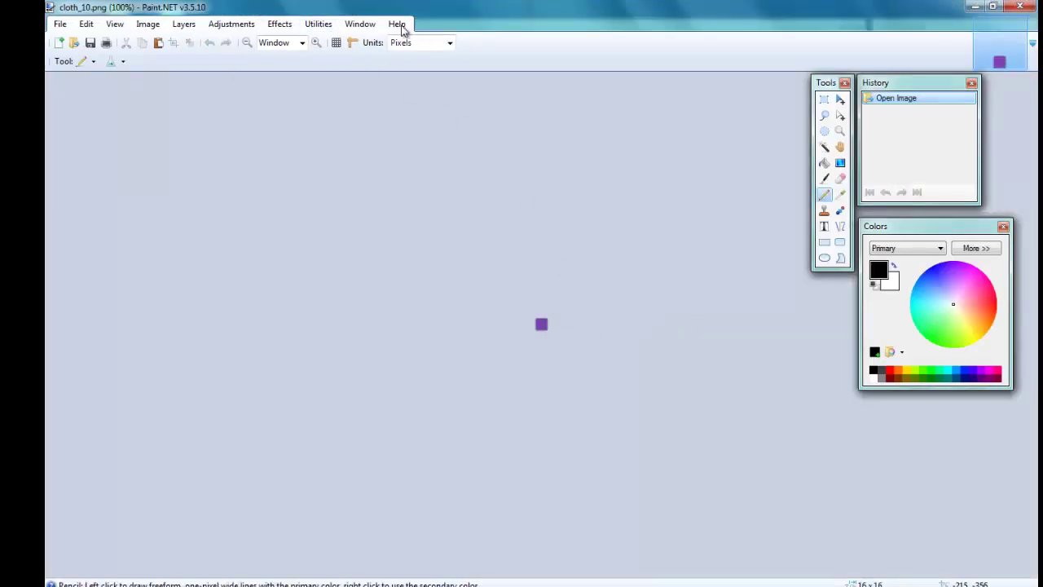
- Scribble black strokes across the cloth_10 texture with the Pencil and then the Paintbrush
left_click(316, 43)
left_click(316, 43)
left_click(316, 43)
left_click(316, 43)
left_click(316, 43)
left_click(317, 43)
left_click(316, 43)
left_click(317, 43)
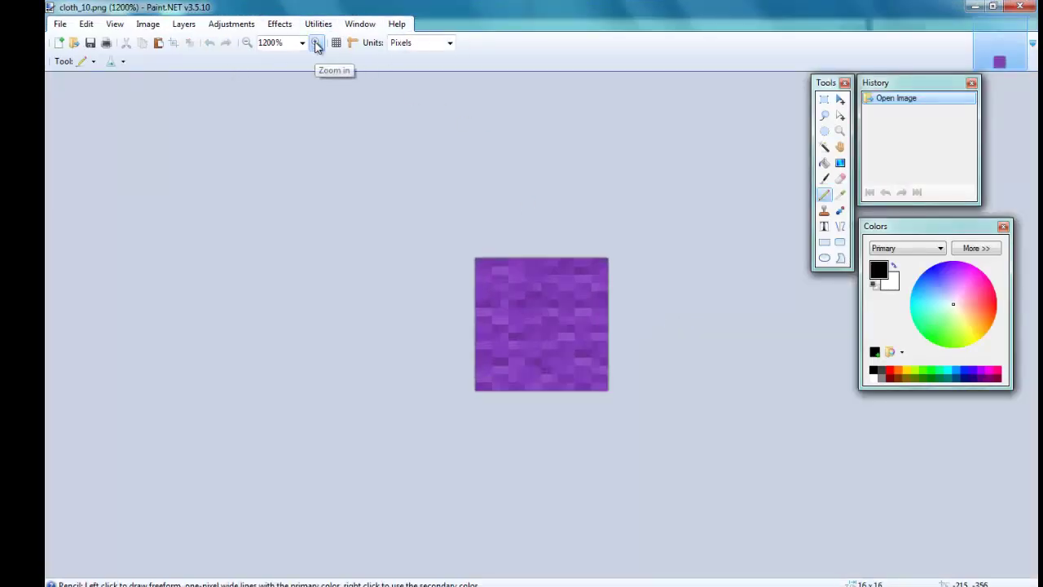
left_click(316, 43)
left_click(316, 43)
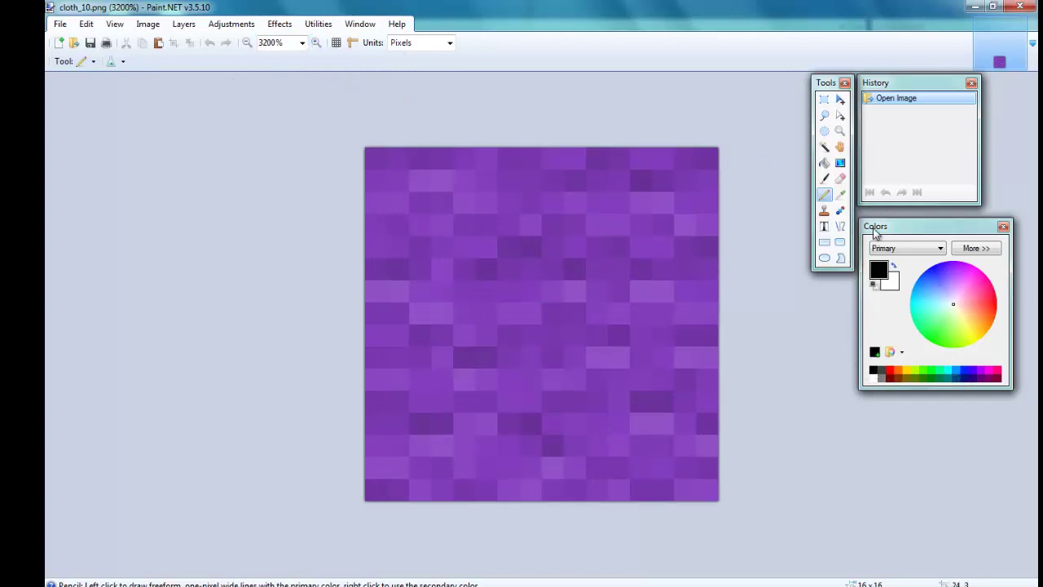
mouse_move(618, 175)
left_mouse_down()
mouse_move(736, 272)
mouse_move(439, 184)
mouse_move(538, 279)
mouse_move(530, 247)
left_mouse_up()
left_click(824, 178)
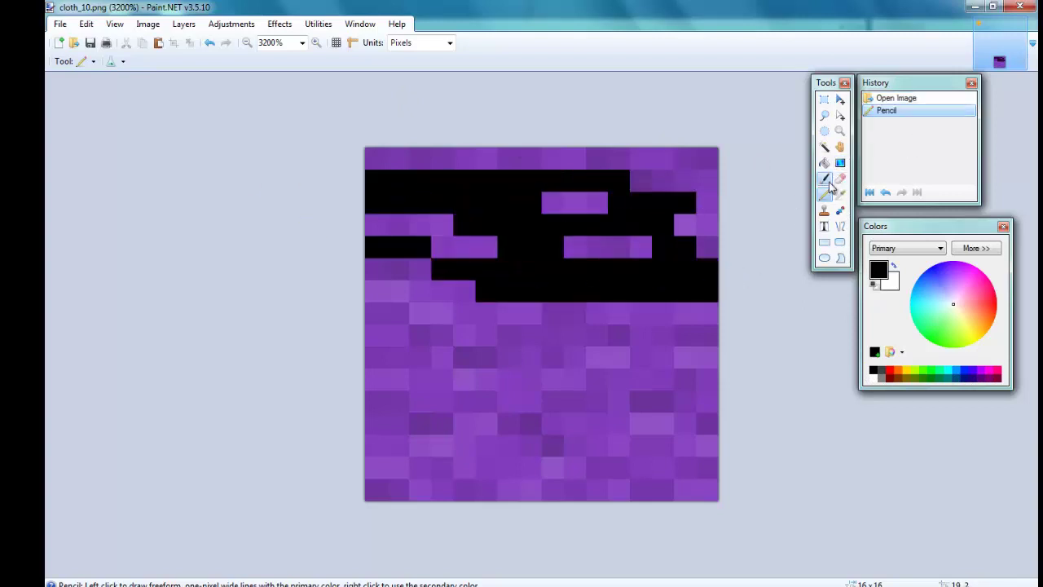
mouse_move(607, 308)
left_mouse_down()
mouse_move(497, 407)
mouse_move(555, 493)
left_mouse_up()
mouse_move(642, 507)
left_mouse_down()
mouse_move(670, 403)
mouse_move(691, 401)
left_mouse_up()
- Sample a light purple from the texture with the Color Picker and brush it over part of the black strokes
left_click(826, 210)
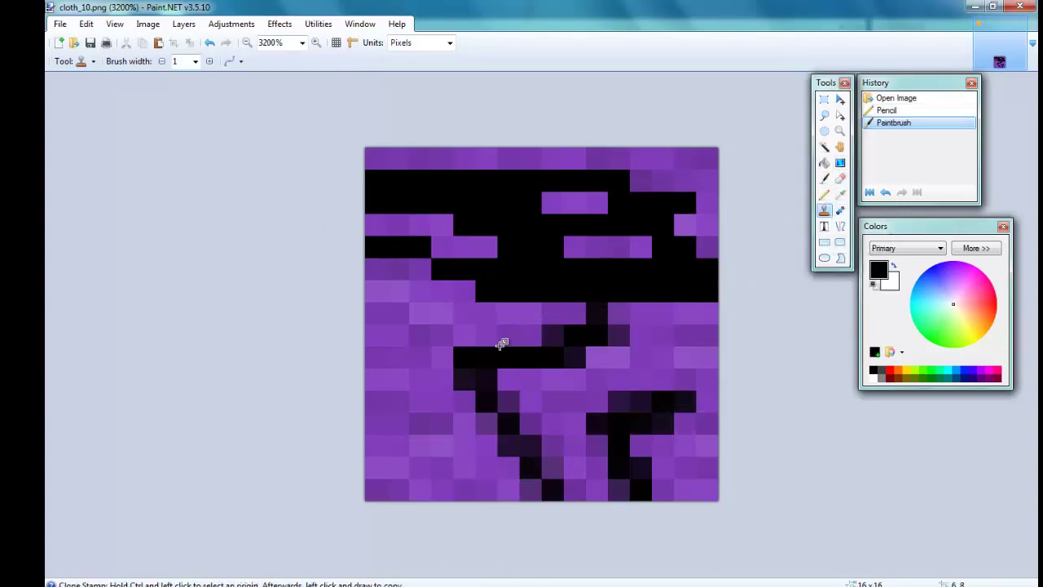
left_click(841, 196)
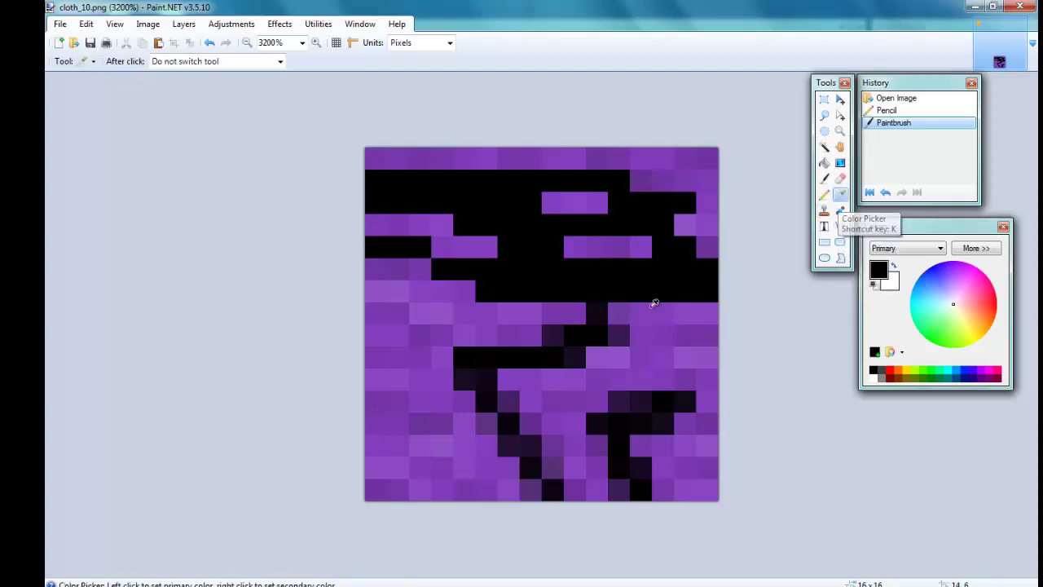
left_click(698, 323)
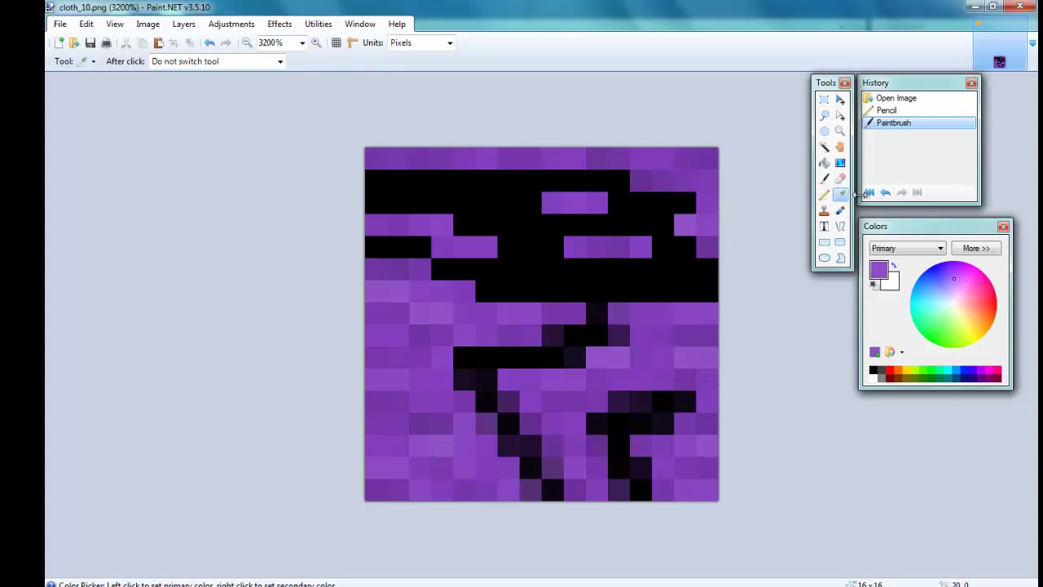
left_click(823, 178)
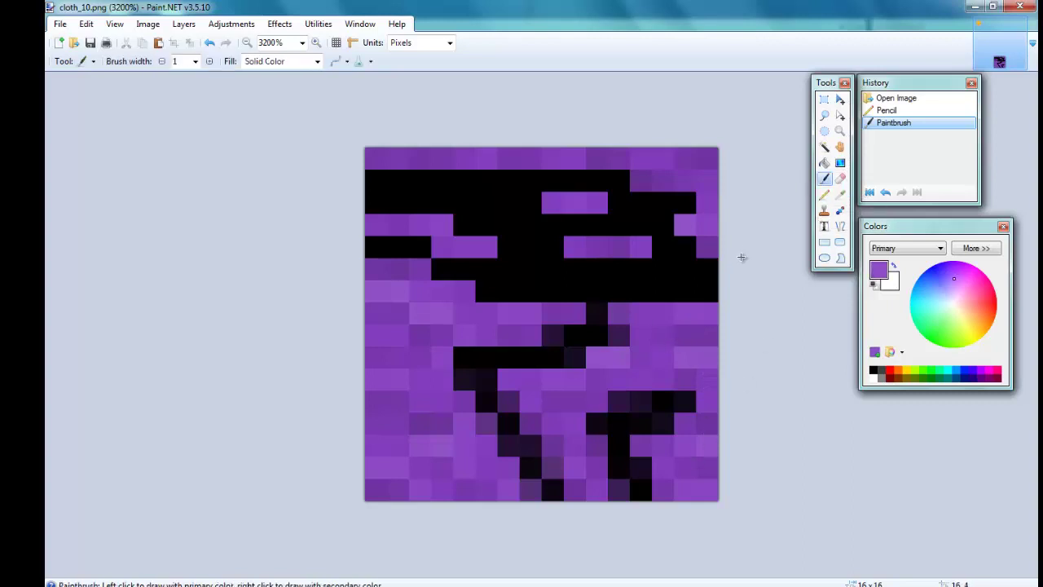
mouse_move(708, 298)
left_mouse_down()
mouse_move(659, 354)
mouse_move(678, 328)
mouse_move(682, 354)
mouse_move(559, 307)
mouse_move(607, 317)
mouse_move(477, 321)
mouse_move(465, 356)
left_mouse_up()
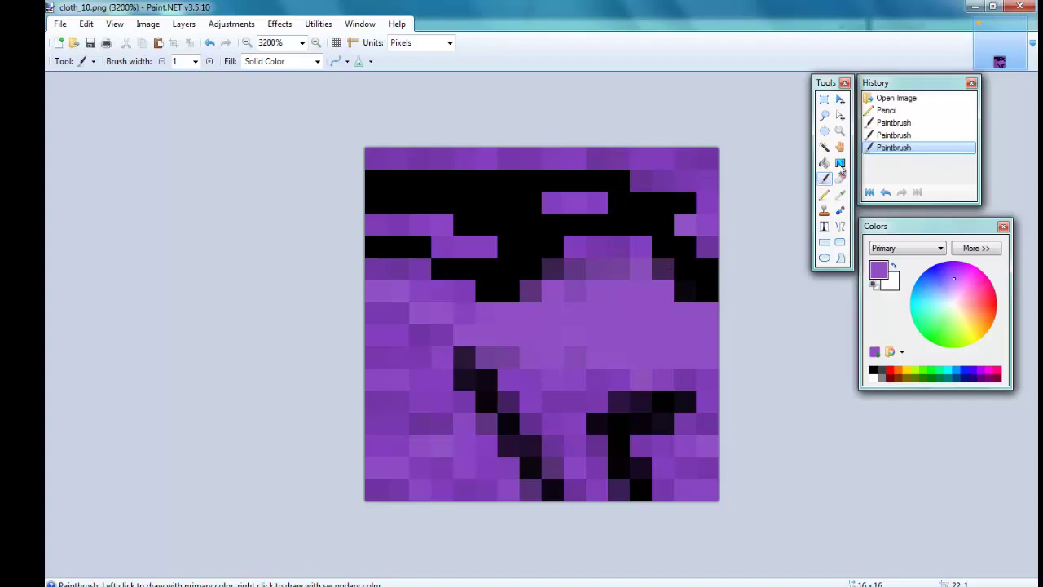
- Fill the background and all remaining black areas of the texture with the sampled purple using the Paint Bucket at 50% tolerance
left_click(825, 164)
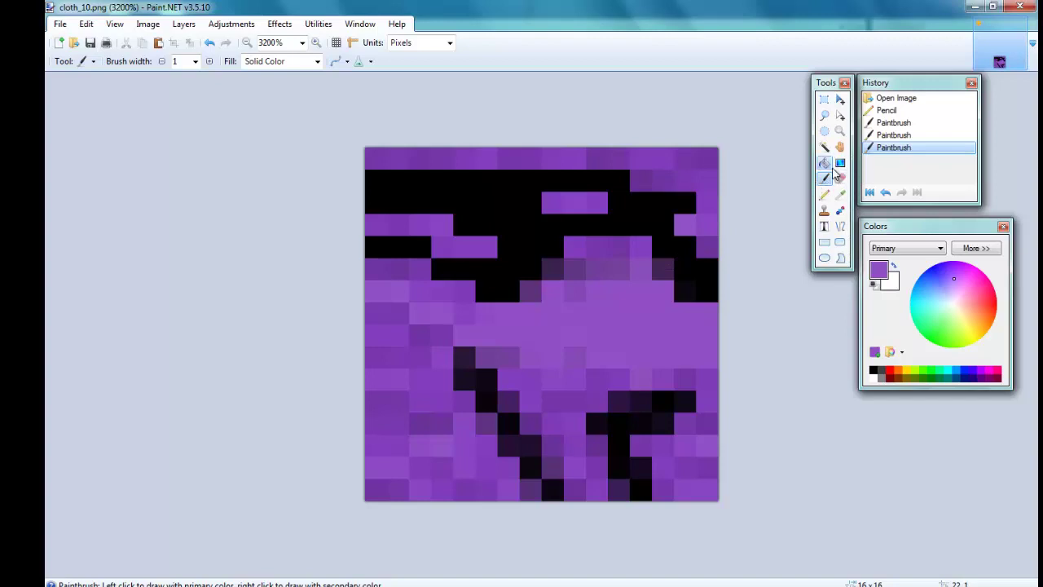
left_click(640, 320)
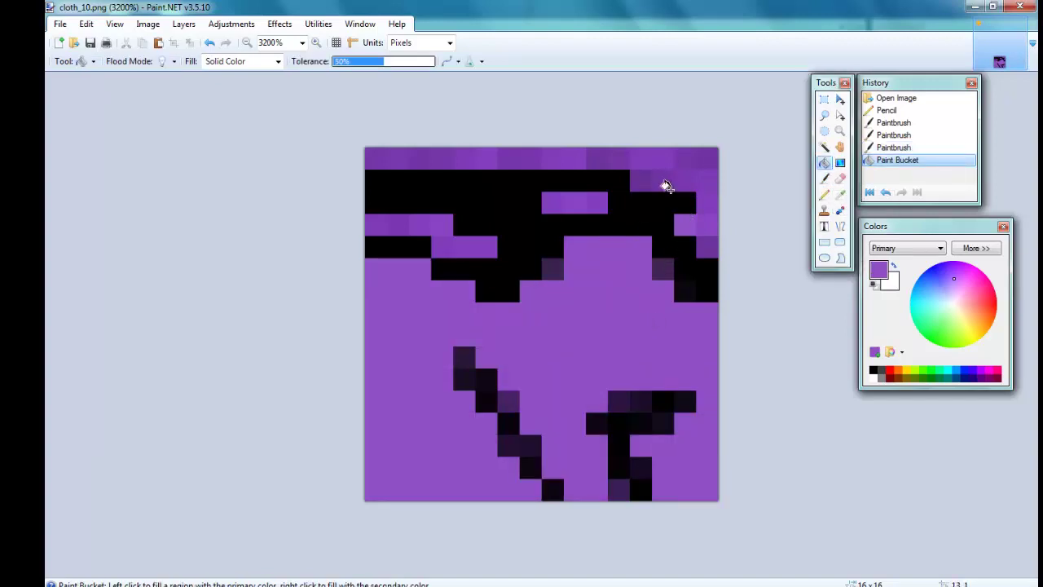
left_click(651, 206)
left_click(416, 254)
left_click(410, 220)
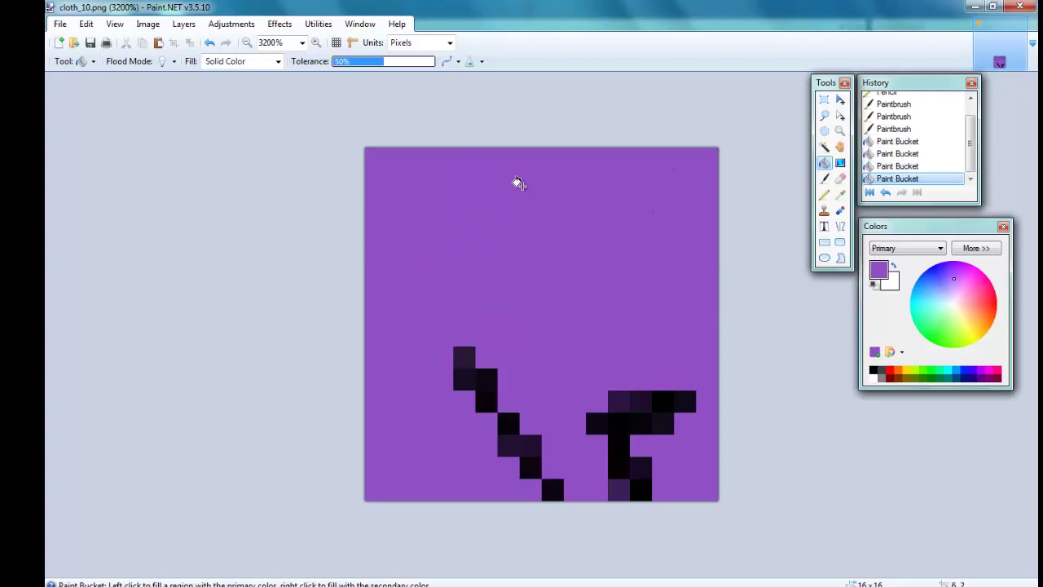
left_click(614, 408)
left_click(481, 385)
left_click(528, 435)
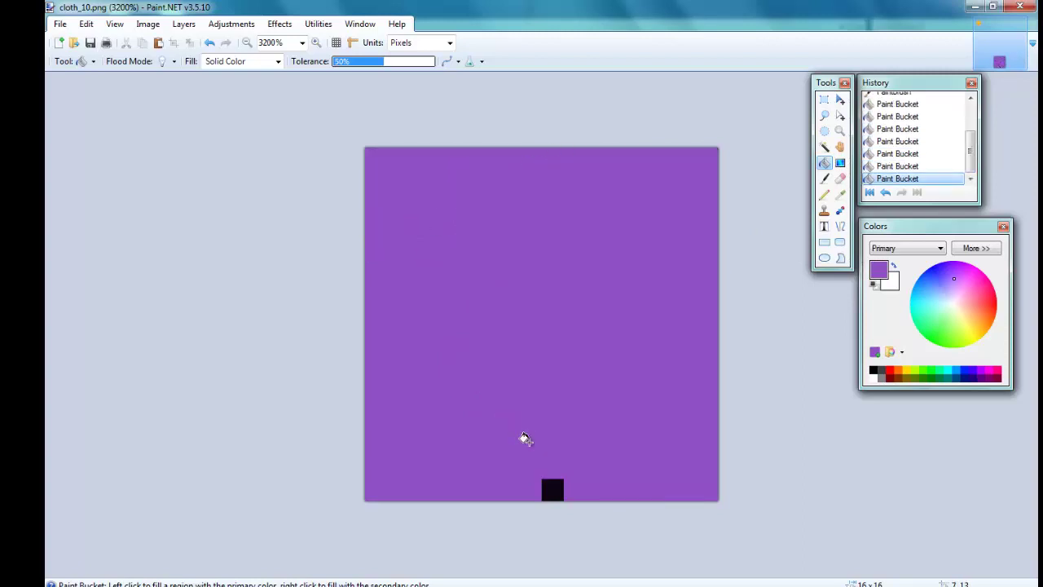
left_click(562, 484)
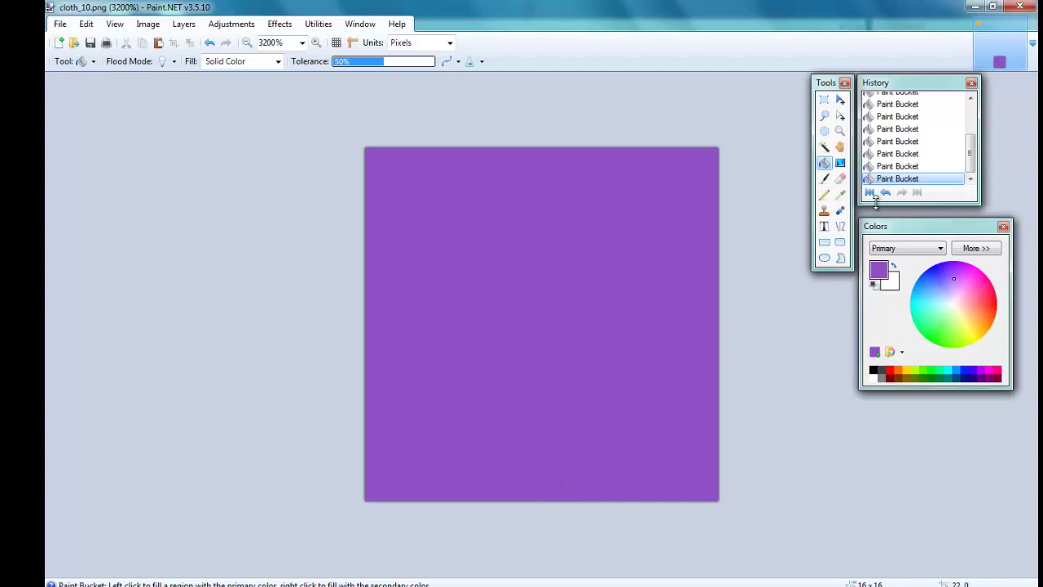
- Fill the whole texture with black and pencil the white block letters TROL across its middle
left_click(890, 352)
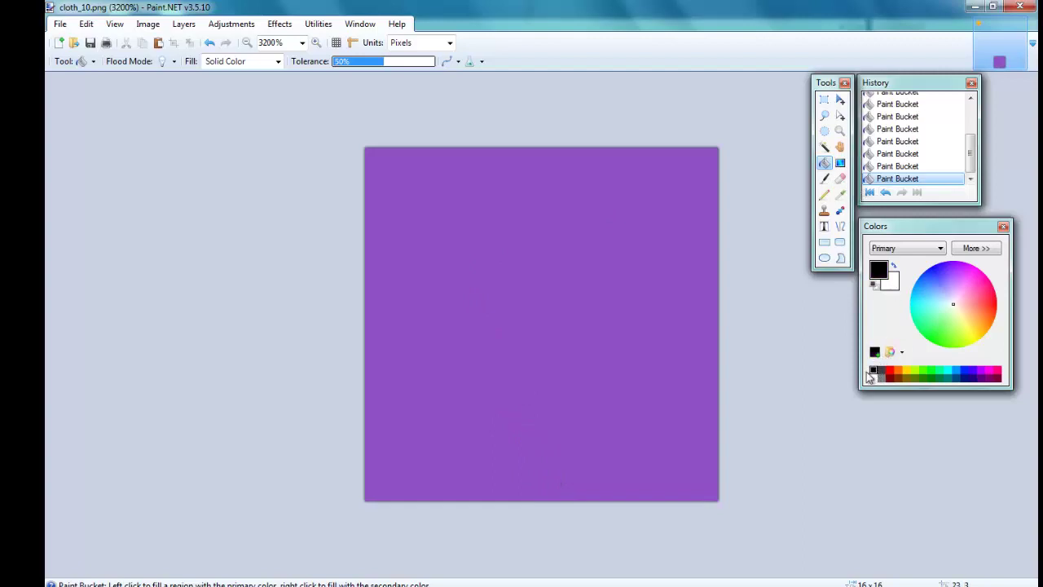
left_click(610, 343)
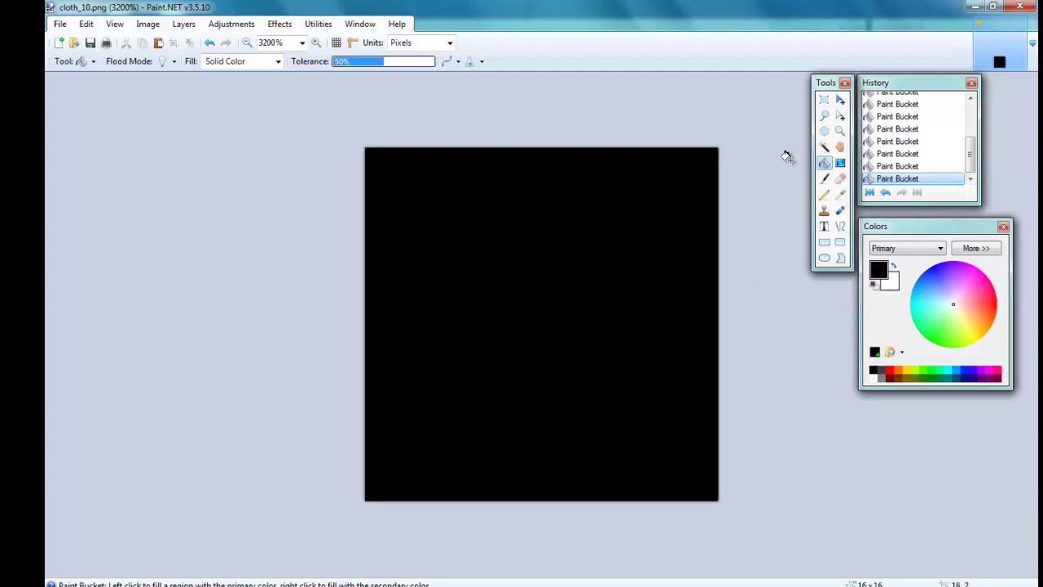
left_click(824, 194)
left_click(872, 378)
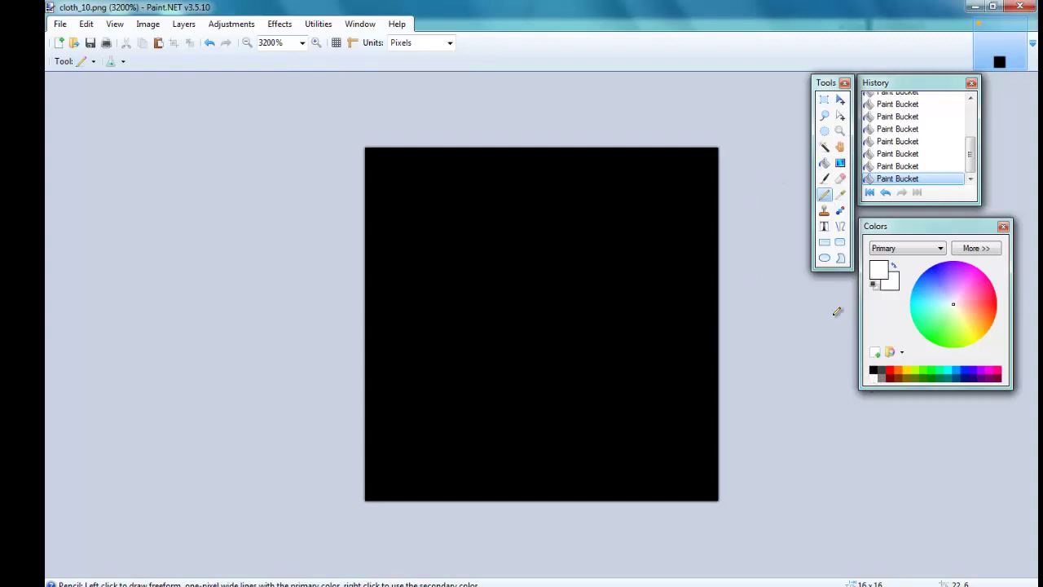
left_click_drag(407, 298, 407, 350)
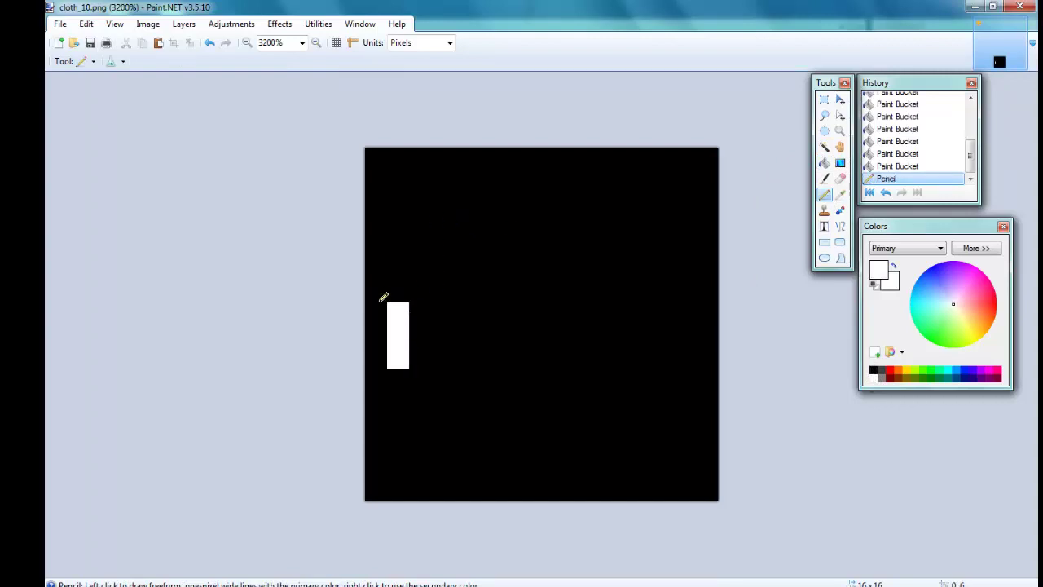
left_click_drag(380, 295, 435, 295)
mouse_move(471, 346)
left_mouse_down()
mouse_move(474, 285)
mouse_move(516, 288)
mouse_move(520, 311)
left_mouse_up()
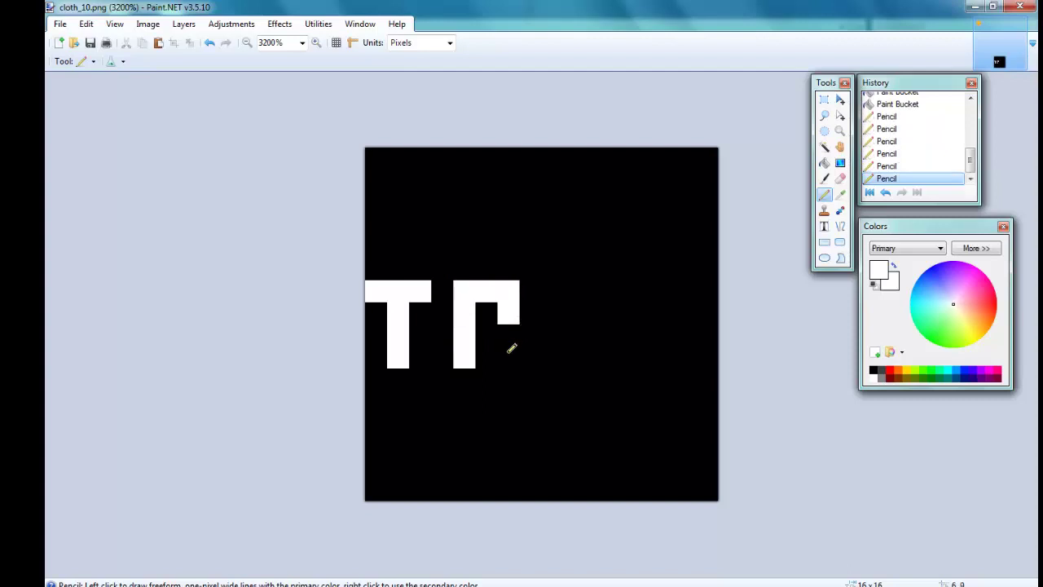
left_click(504, 349)
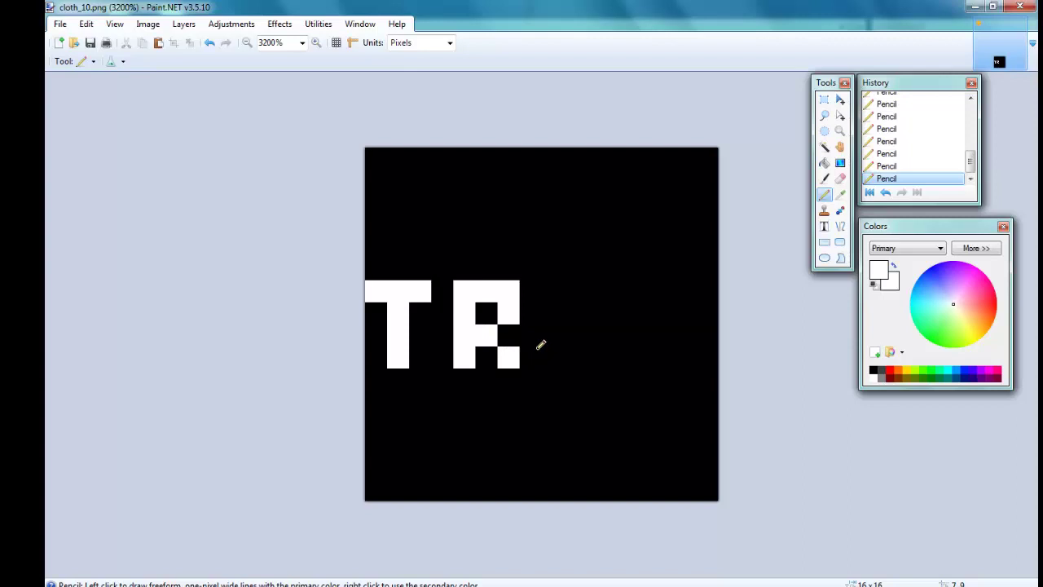
mouse_move(574, 359)
left_mouse_down()
mouse_move(574, 295)
mouse_move(605, 284)
mouse_move(619, 289)
mouse_move(620, 312)
mouse_move(599, 345)
left_mouse_up()
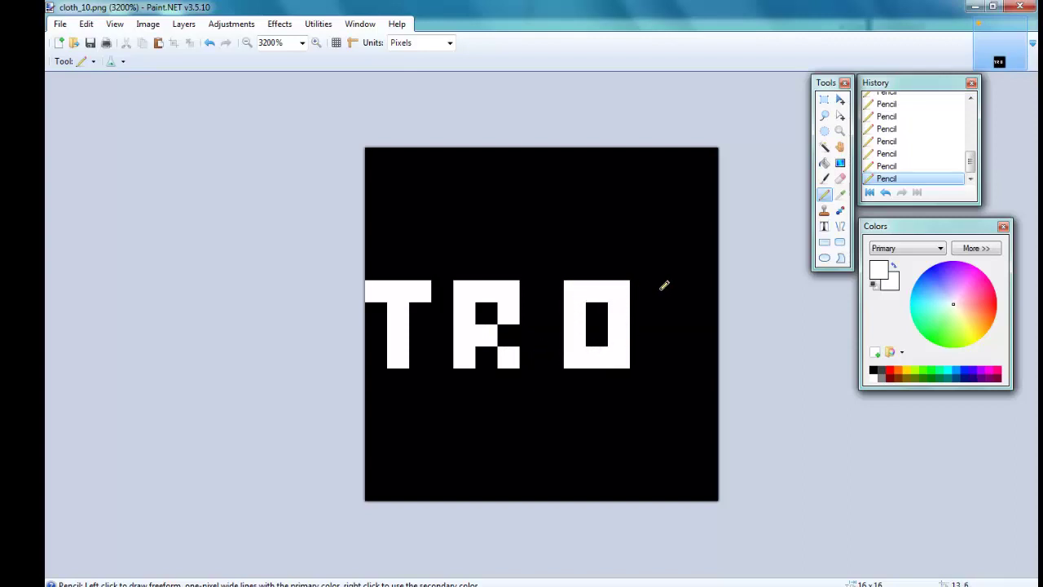
mouse_move(685, 285)
left_mouse_down()
mouse_move(693, 365)
mouse_move(711, 368)
mouse_move(683, 379)
left_mouse_up()
left_click(873, 370)
right_click(706, 357)
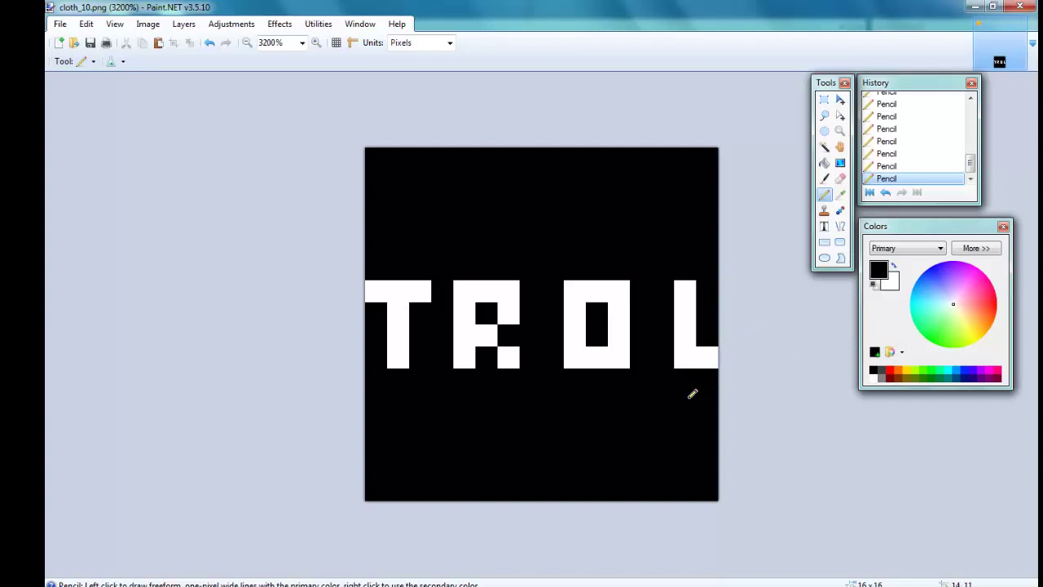
- Close the cloth_10 image and save its changes
left_click(1031, 6)
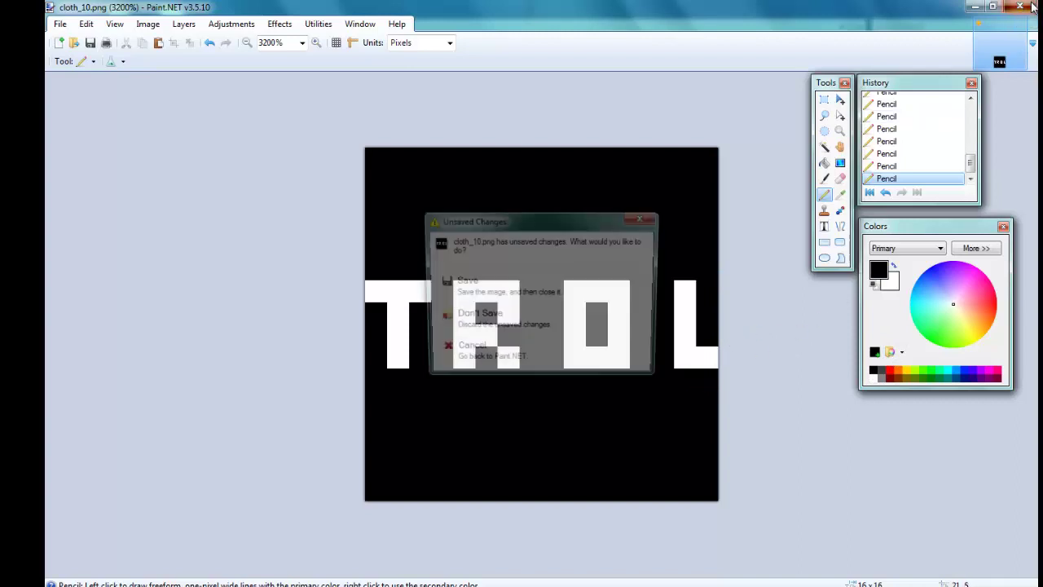
left_click(497, 293)
left_click(497, 382)
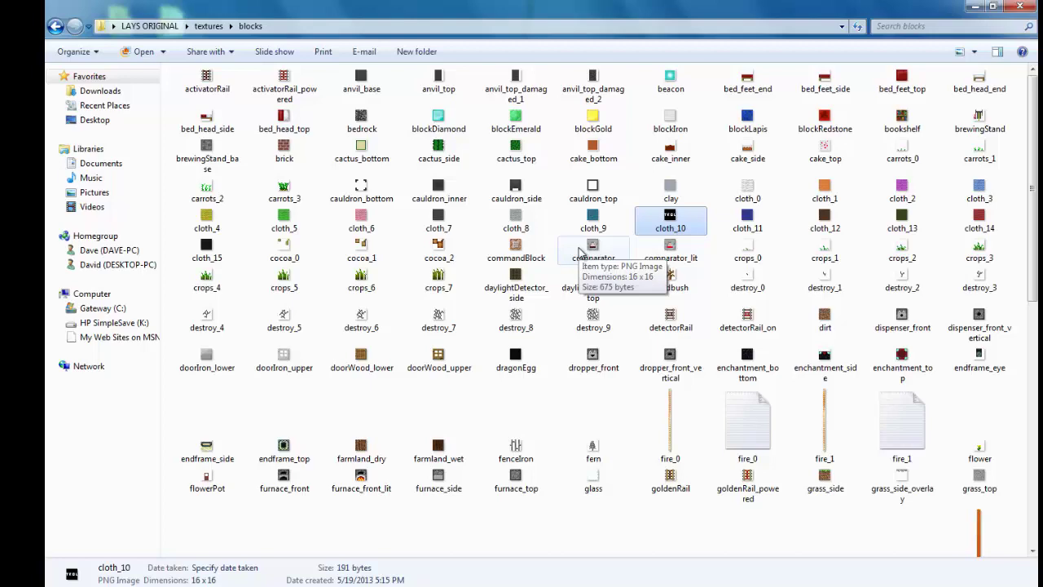
- Look over the block textures, return to the LAYS ORIGINAL folder and clear the selection
scroll(671, 328, "down", 3)
scroll(670, 326, "up", 3)
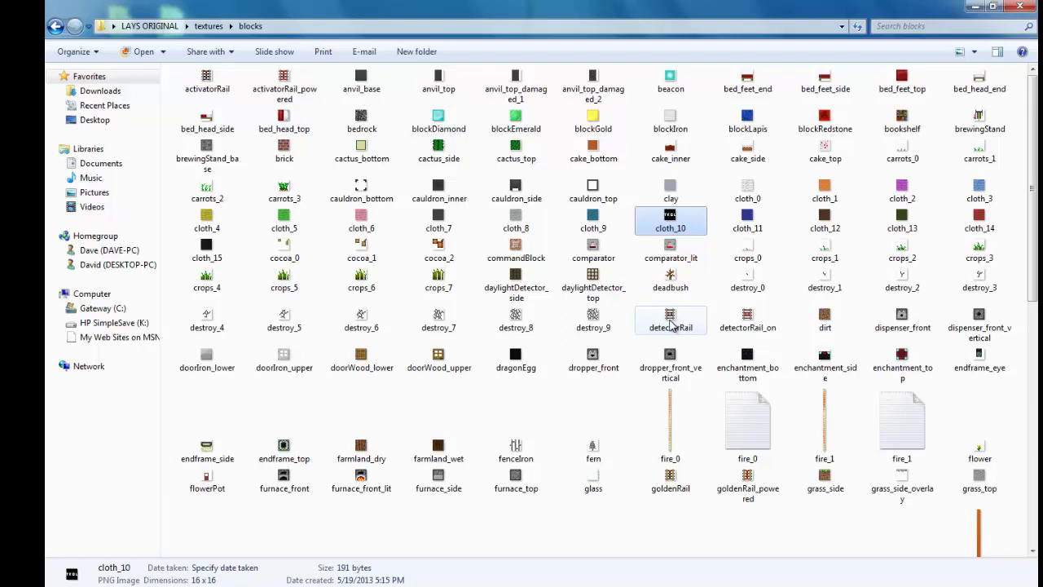
left_click(147, 26)
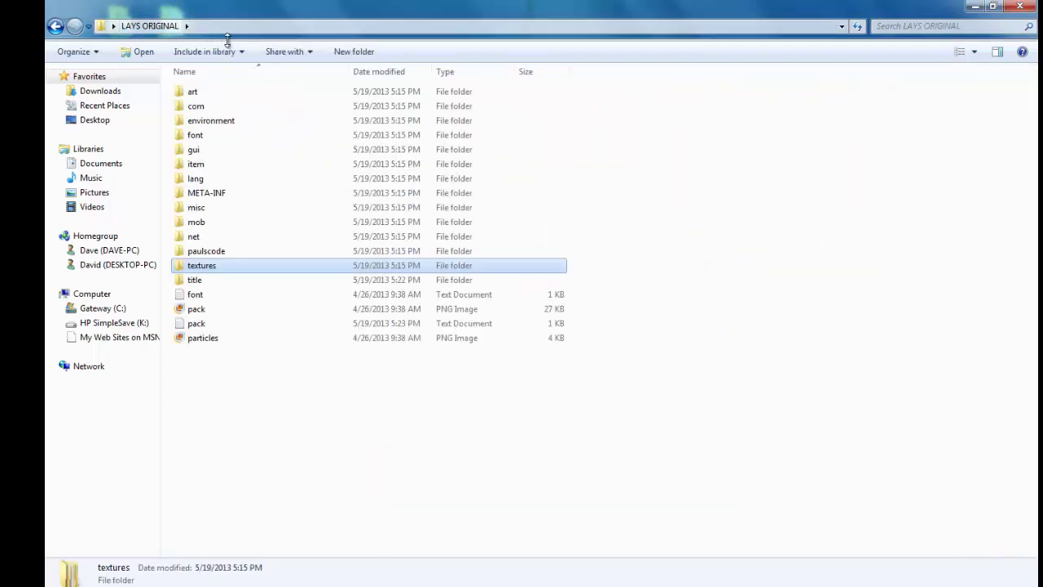
left_click(640, 249)
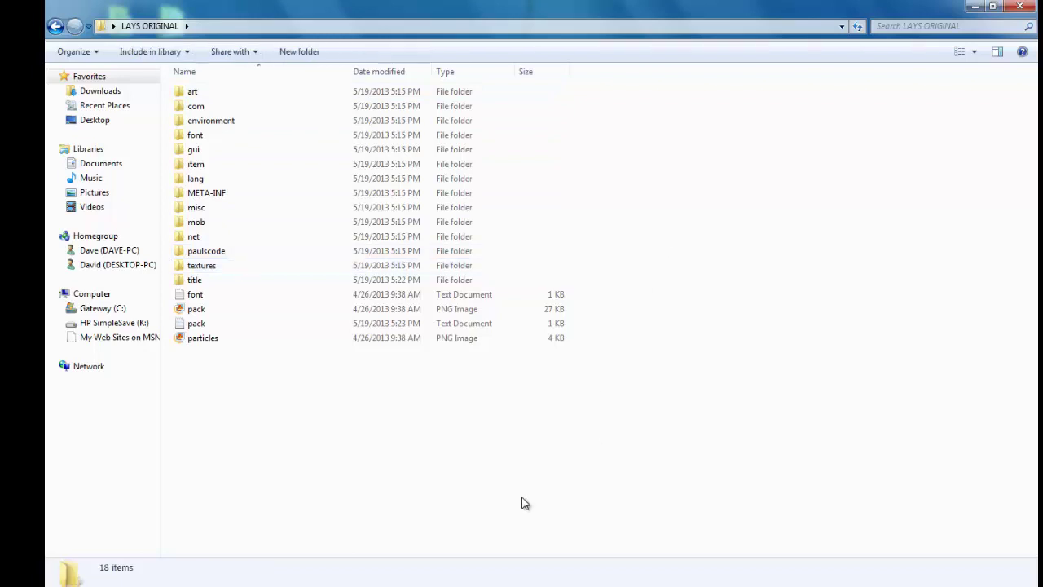